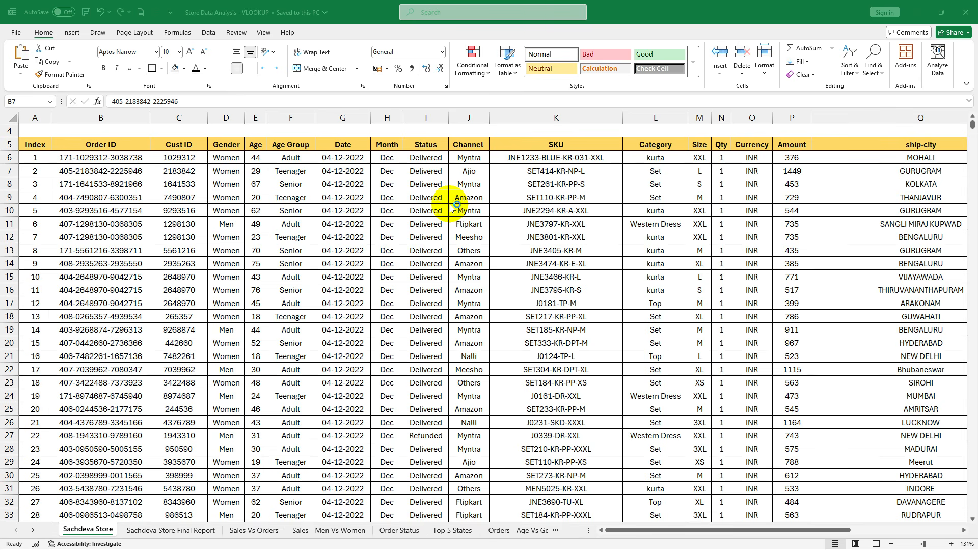
- Look through the order records on the Sachdeva Store sheet to gauge the extent of the dataset
{"action": "left_click", "coordinate": [429, 206]}
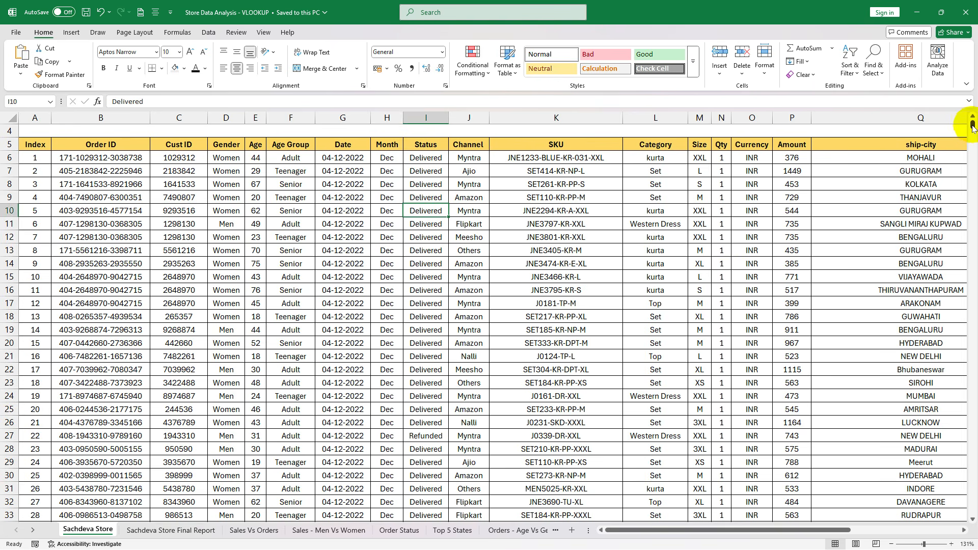
{"action": "scroll", "coordinate": [586, 318], "scroll_direction": "down", "scroll_amount": 20}
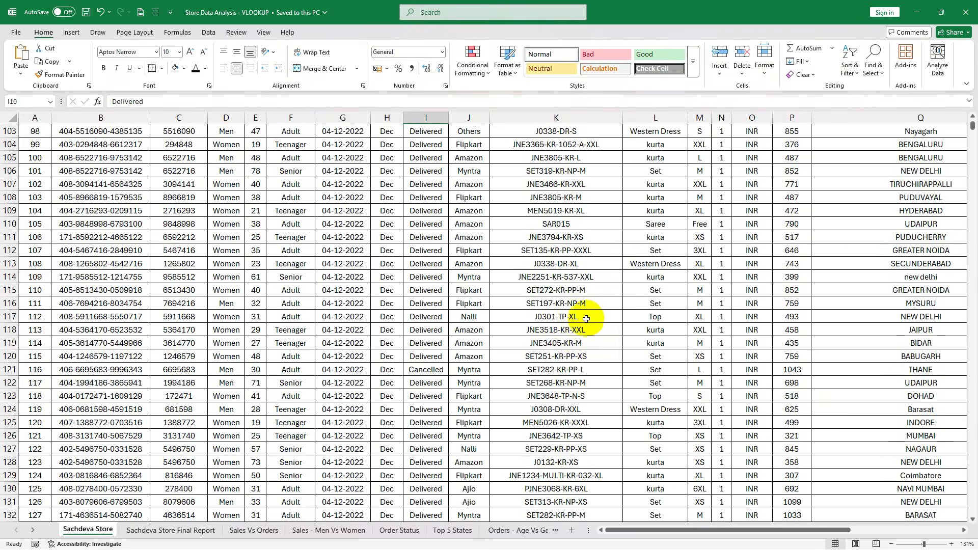
{"action": "scroll", "coordinate": [586, 318], "scroll_direction": "down", "scroll_amount": 20}
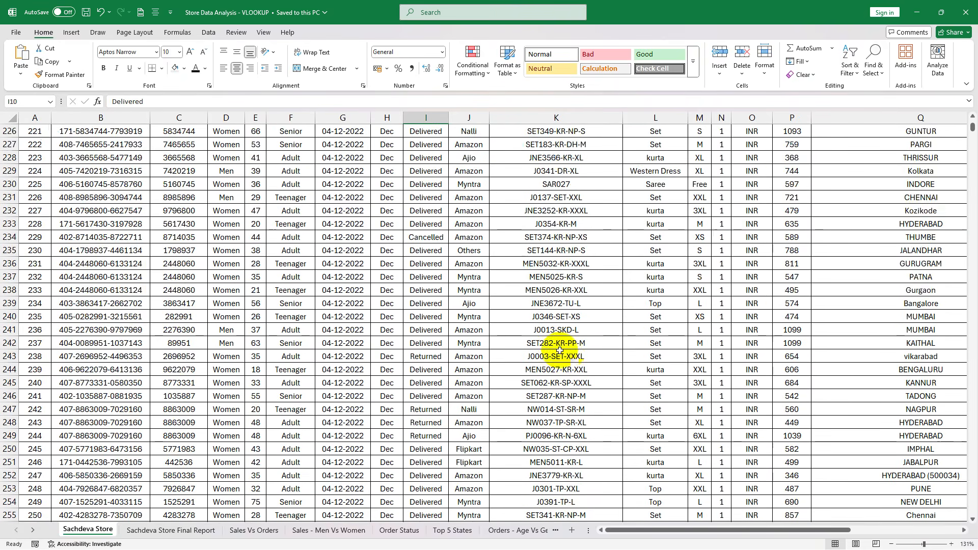
{"action": "left_click_drag", "start_coordinate": [972, 128], "coordinate": [973, 291]}
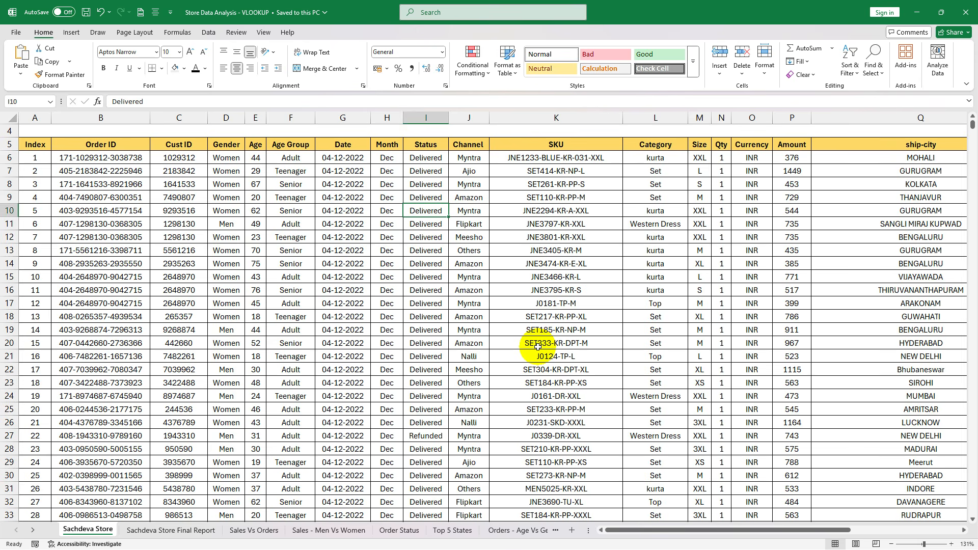
- Compare individual customer IDs in the Cust ID column with their order statuses in the Status column
{"action": "left_click", "coordinate": [183, 245]}
{"action": "left_click", "coordinate": [439, 255]}
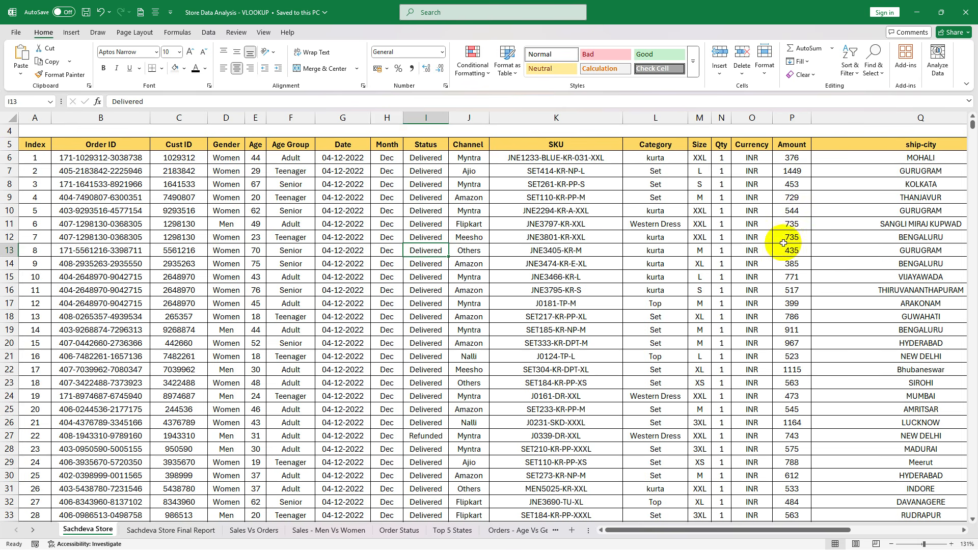
{"action": "left_click", "coordinate": [186, 288]}
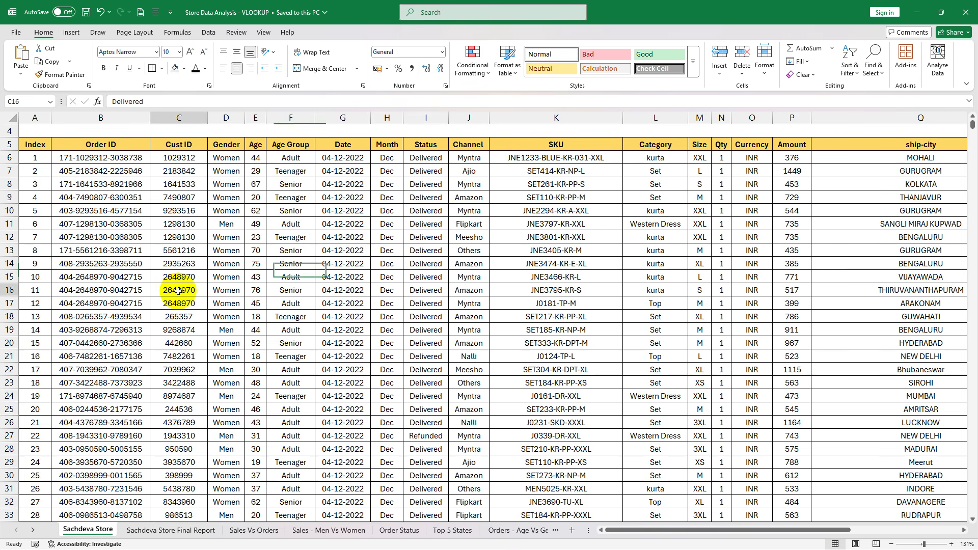
{"action": "left_click", "coordinate": [436, 292]}
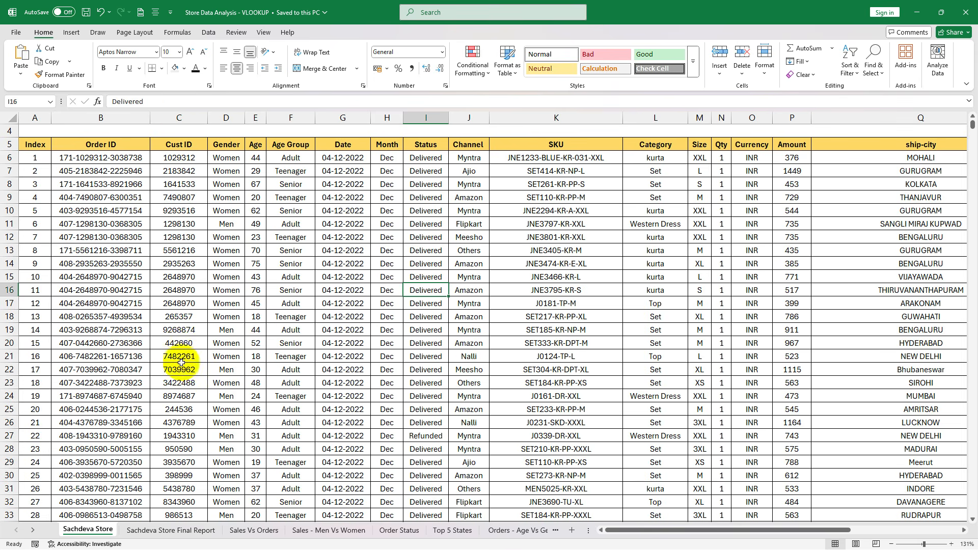
{"action": "scroll", "coordinate": [181, 362], "scroll_direction": "down", "scroll_amount": 5}
{"action": "scroll", "coordinate": [182, 362], "scroll_direction": "down", "scroll_amount": 5}
{"action": "scroll", "coordinate": [174, 316], "scroll_direction": "up", "scroll_amount": 6}
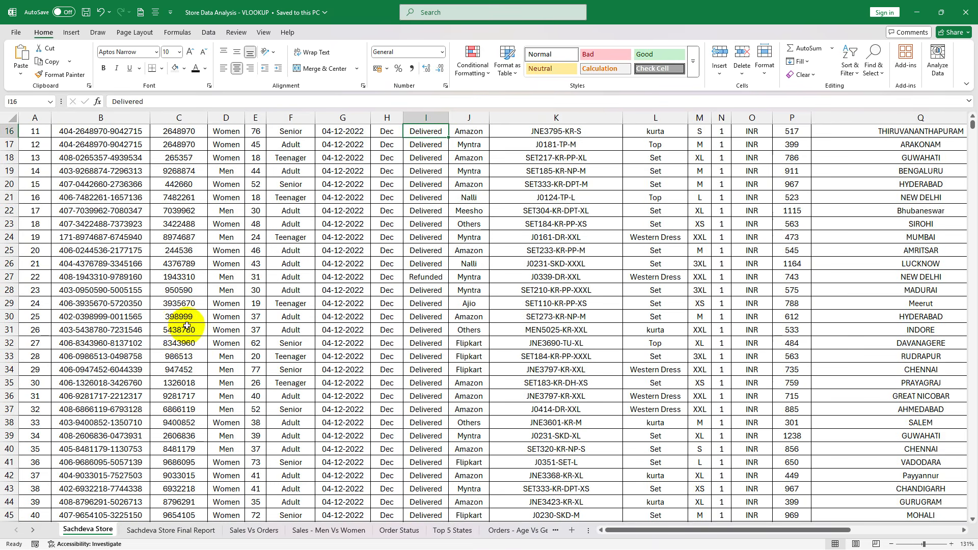
{"action": "scroll", "coordinate": [185, 407], "scroll_direction": "down", "scroll_amount": 4}
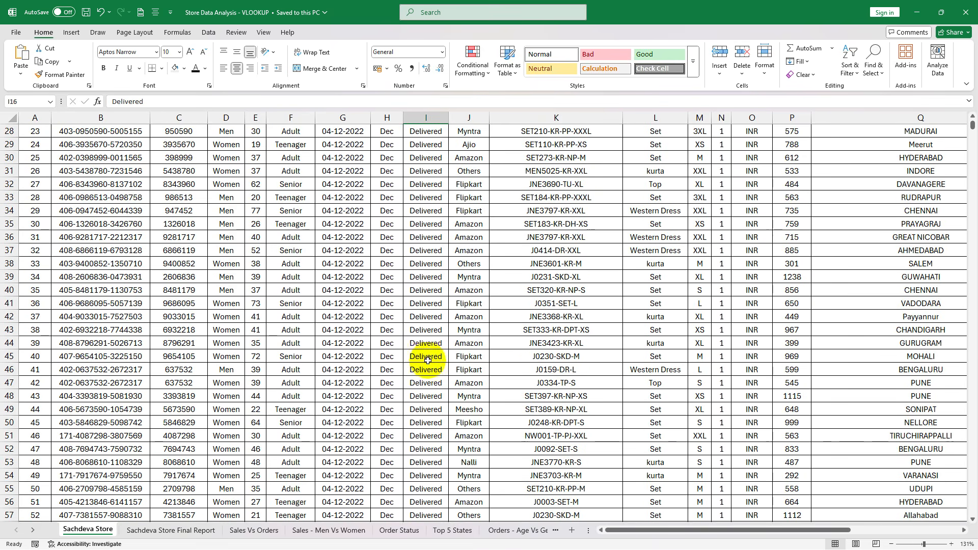
{"action": "scroll", "coordinate": [427, 367], "scroll_direction": "down", "scroll_amount": 6}
{"action": "scroll", "coordinate": [427, 367], "scroll_direction": "down", "scroll_amount": 6}
{"action": "scroll", "coordinate": [751, 295], "scroll_direction": "up", "scroll_amount": 7}
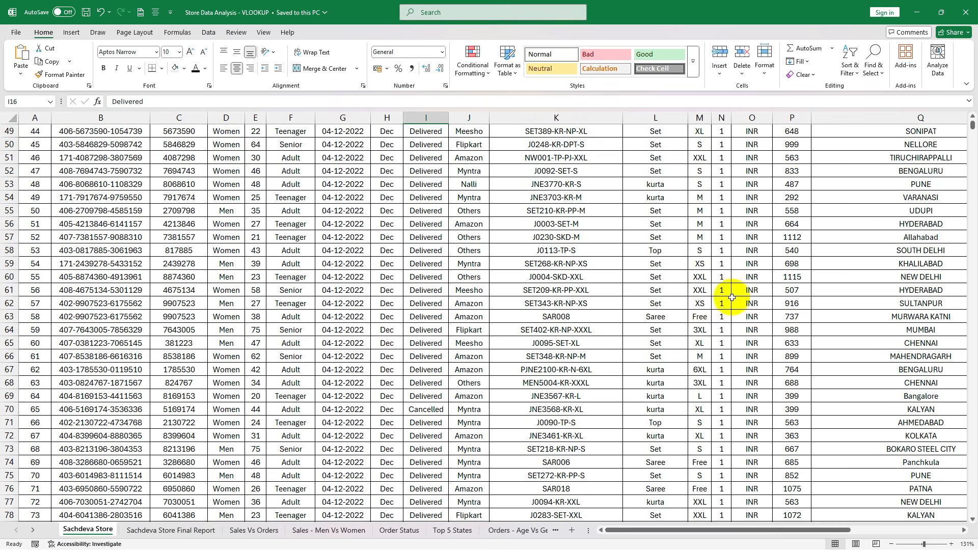
{"action": "scroll", "coordinate": [751, 318], "scroll_direction": "up", "scroll_amount": 12}
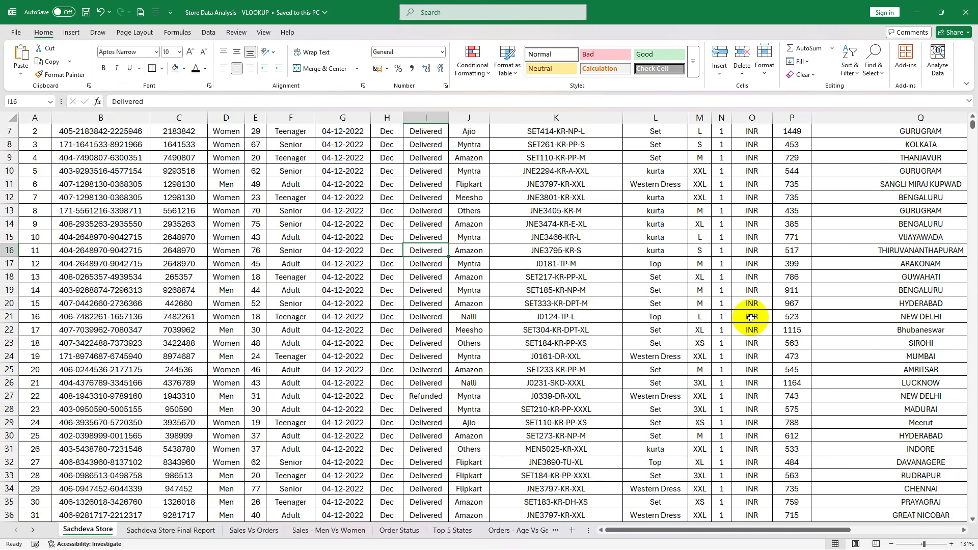
{"action": "scroll", "coordinate": [751, 318], "scroll_direction": "up", "scroll_amount": 2}
{"action": "scroll", "coordinate": [750, 317], "scroll_direction": "down", "scroll_amount": 2}
{"action": "scroll", "coordinate": [750, 317], "scroll_direction": "up", "scroll_amount": 1}
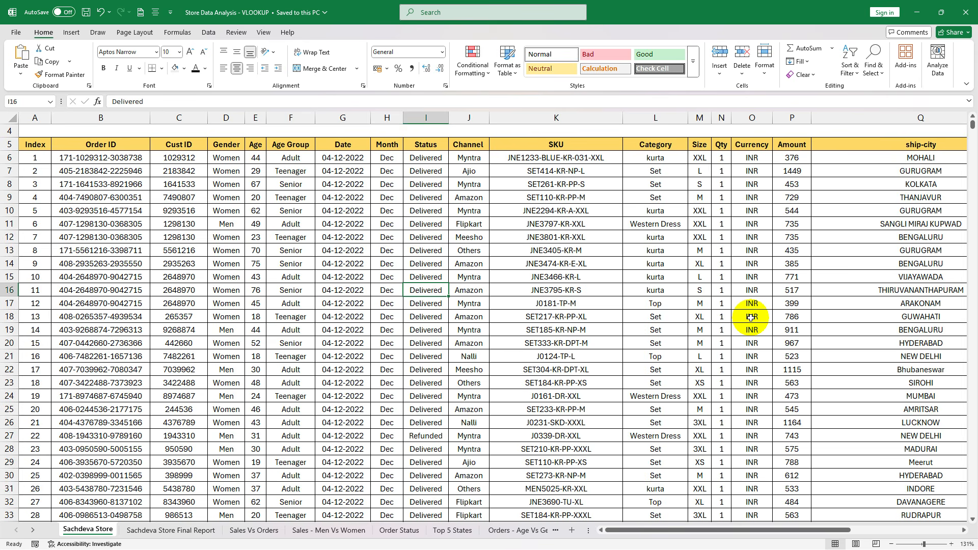
- Examine the customer lookup block in B1:C3 and the order values in the Amount column
{"action": "scroll", "coordinate": [270, 326], "scroll_direction": "up", "scroll_amount": 1}
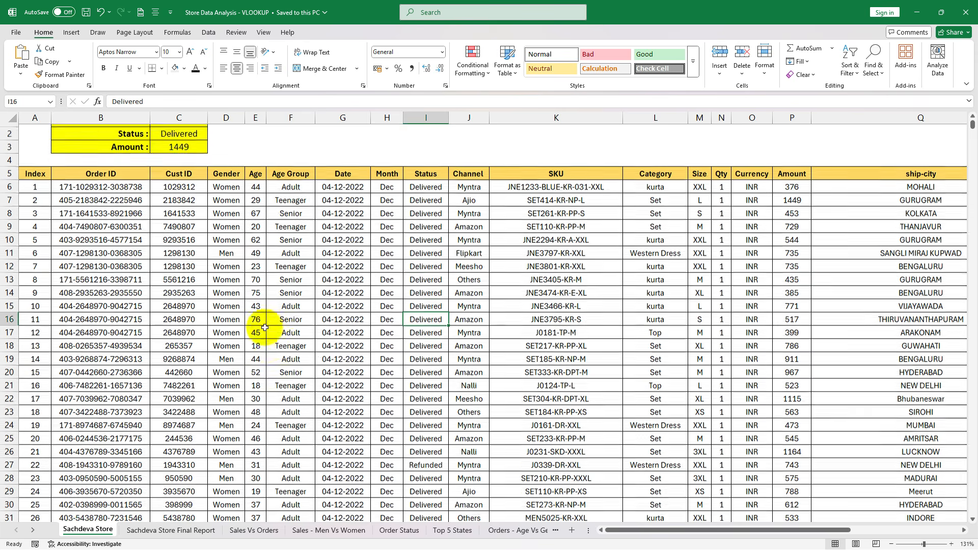
{"action": "left_click_drag", "start_coordinate": [122, 131], "coordinate": [163, 148]}
{"action": "left_click", "coordinate": [157, 159]}
{"action": "left_click", "coordinate": [194, 135]}
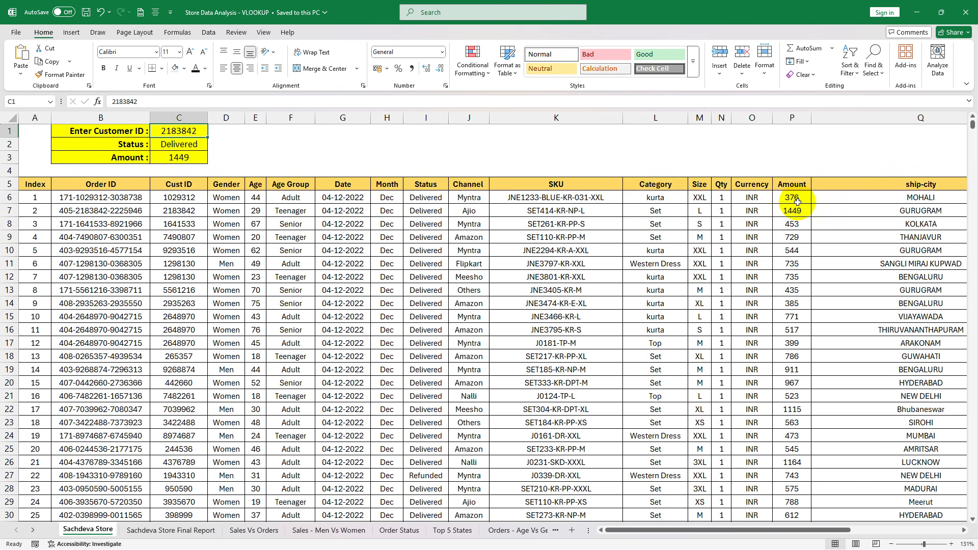
{"action": "left_click_drag", "start_coordinate": [797, 202], "coordinate": [791, 384]}
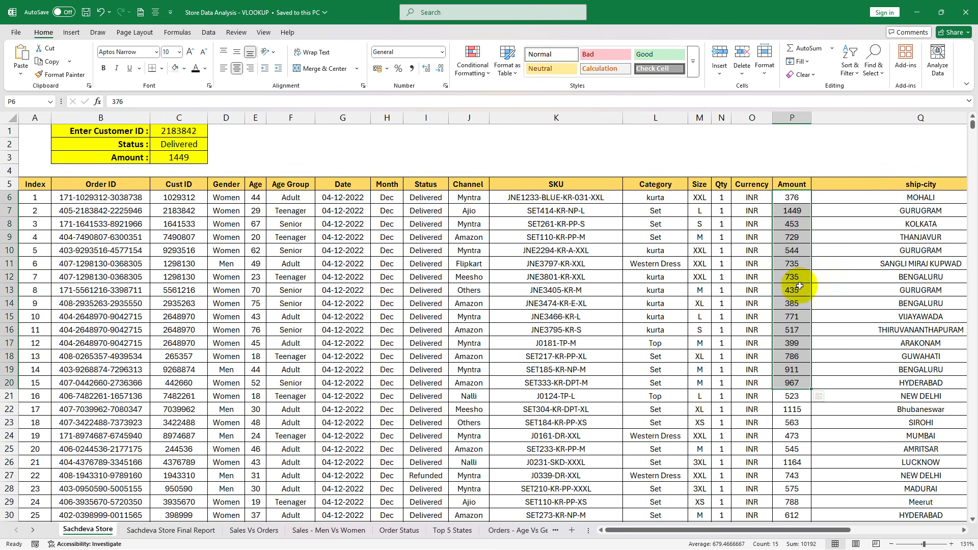
{"action": "left_click", "coordinate": [421, 288]}
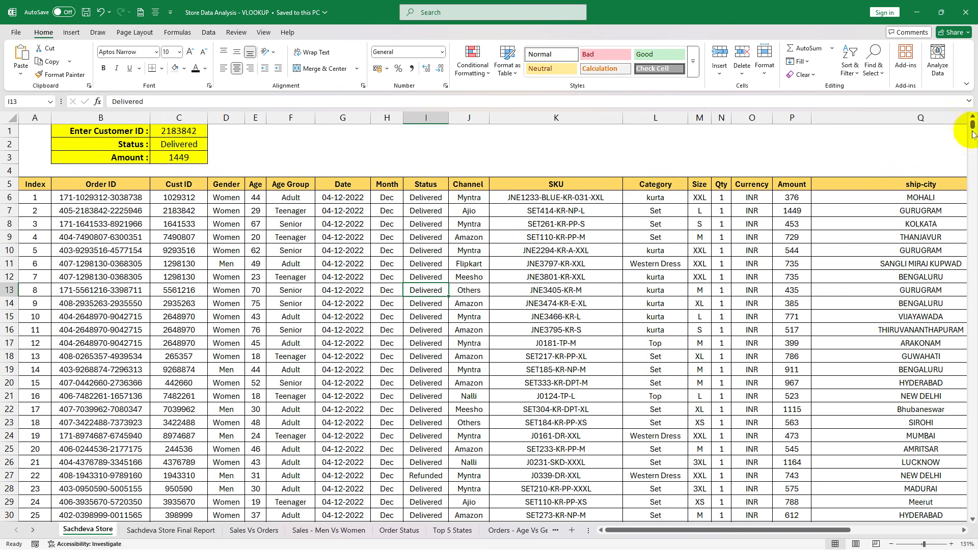
{"action": "left_click_drag", "start_coordinate": [972, 134], "coordinate": [965, 94]}
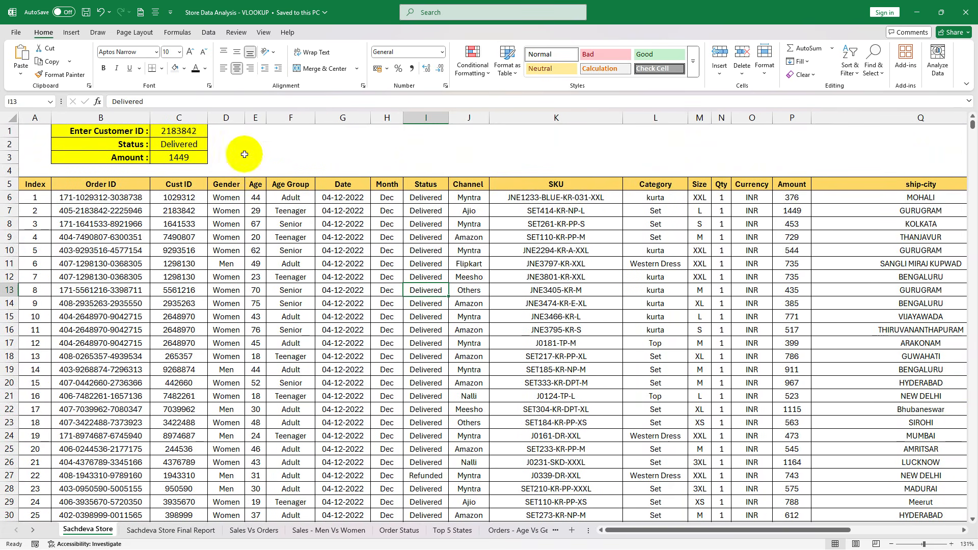
- Inspect the customer ID input in C1 and the lookup formulas for Status in C2 and Amount in C3
{"action": "left_click", "coordinate": [74, 133]}
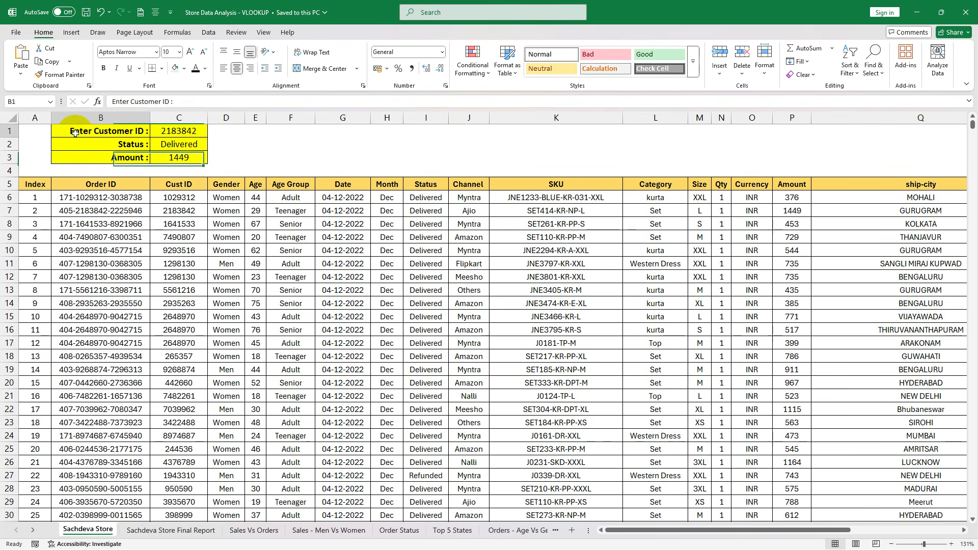
{"action": "left_click_drag", "start_coordinate": [75, 133], "coordinate": [197, 155]}
{"action": "left_click", "coordinate": [194, 146]}
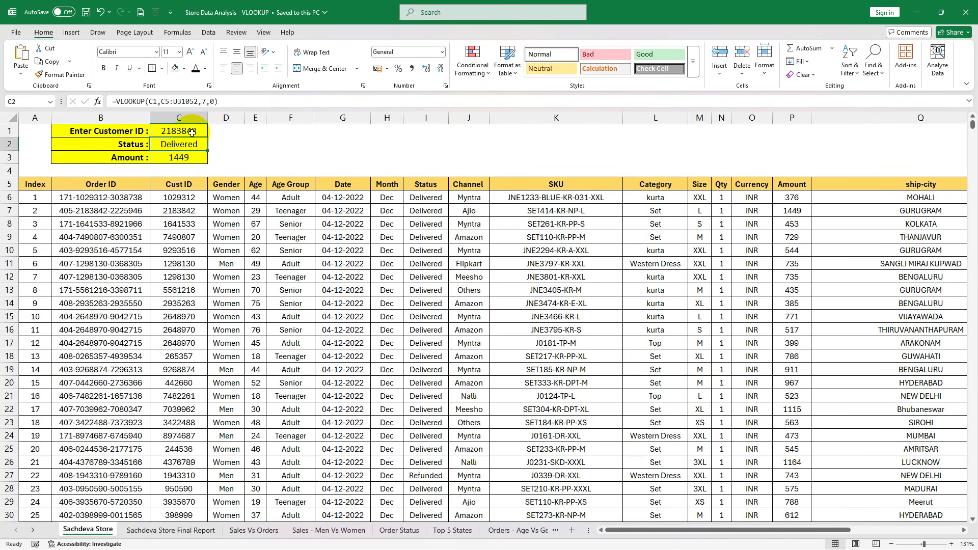
{"action": "left_click", "coordinate": [192, 132]}
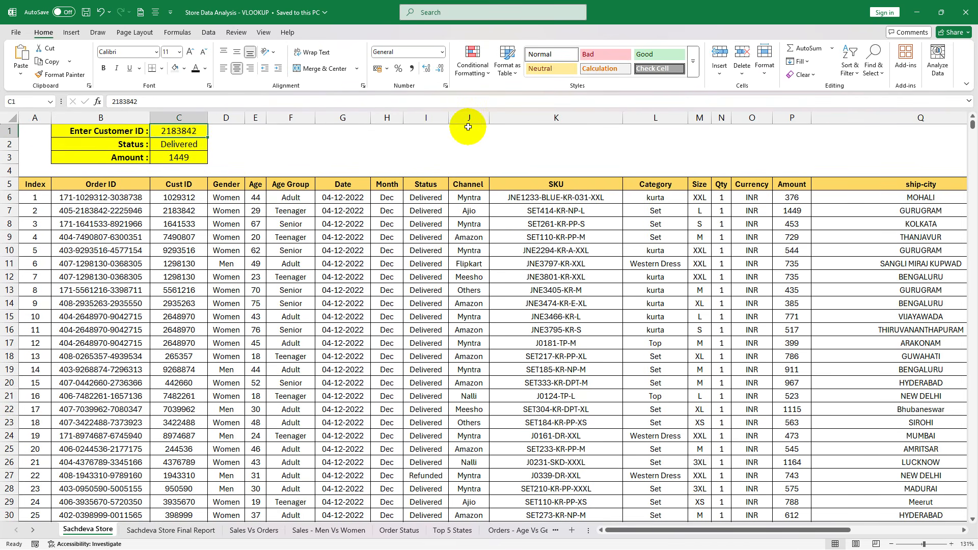
{"action": "left_click", "coordinate": [173, 142]}
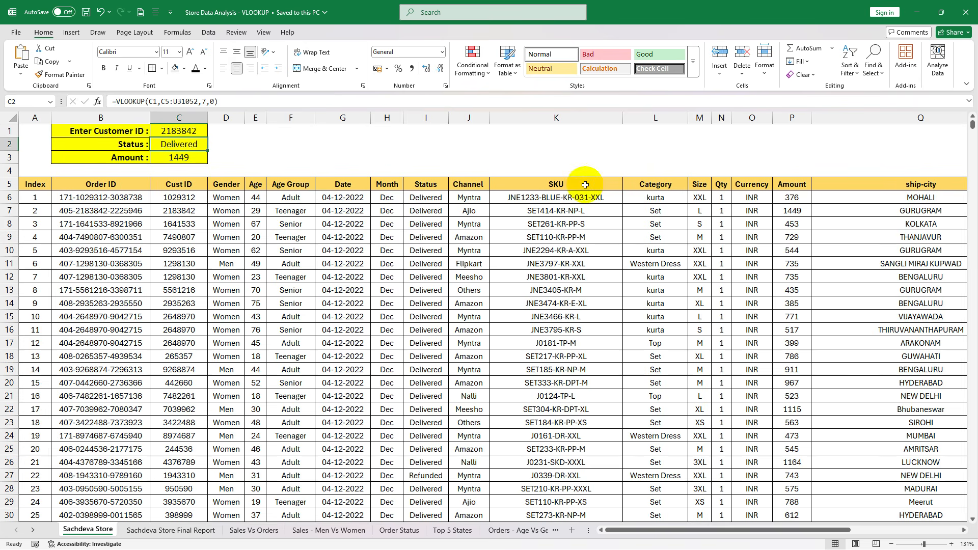
{"action": "left_click", "coordinate": [198, 161]}
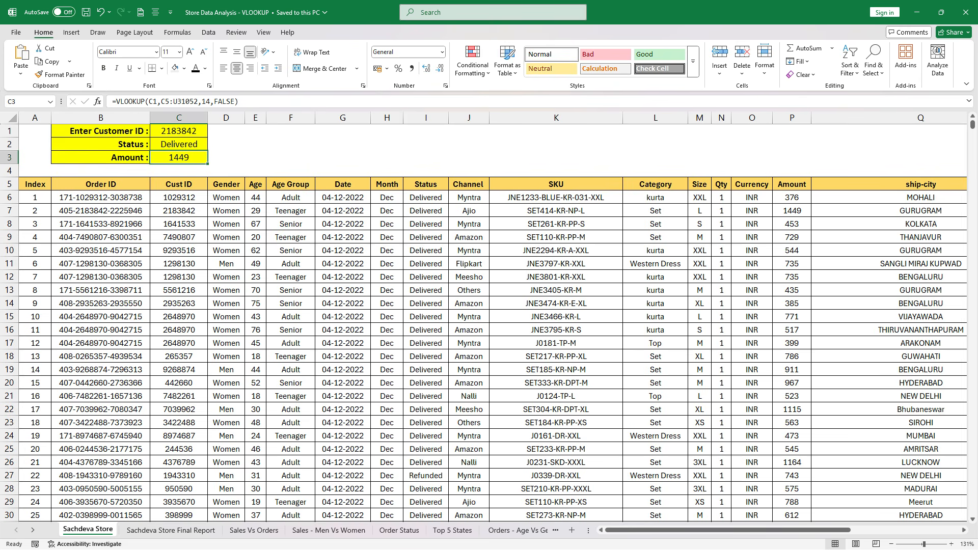
- Replace the customer ID in C1 with the ID of the customer at index 4
{"action": "key", "text": "Up"}
{"action": "key", "text": "Up"}
{"action": "type", "text": "749"}
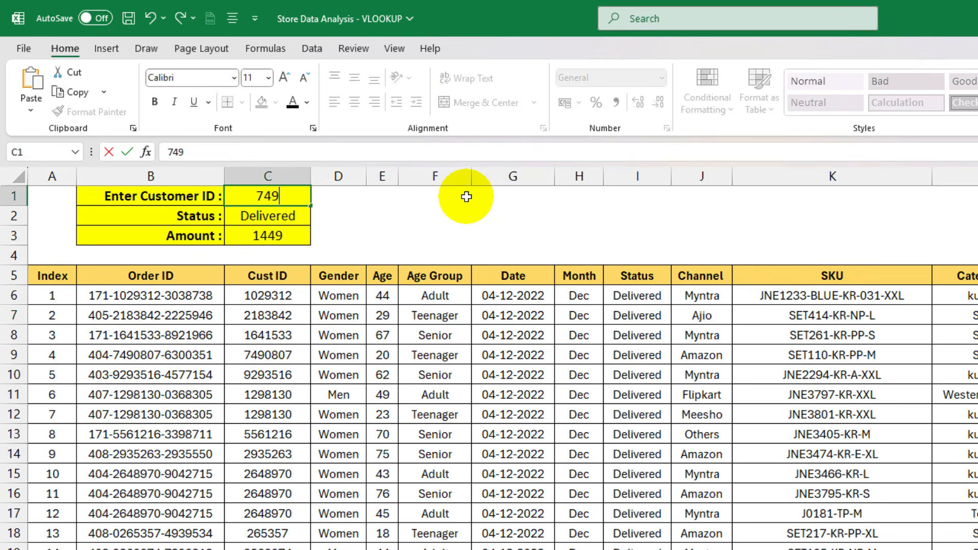
{"action": "type", "text": "0807"}
{"action": "key", "text": "ctrl+Return"}
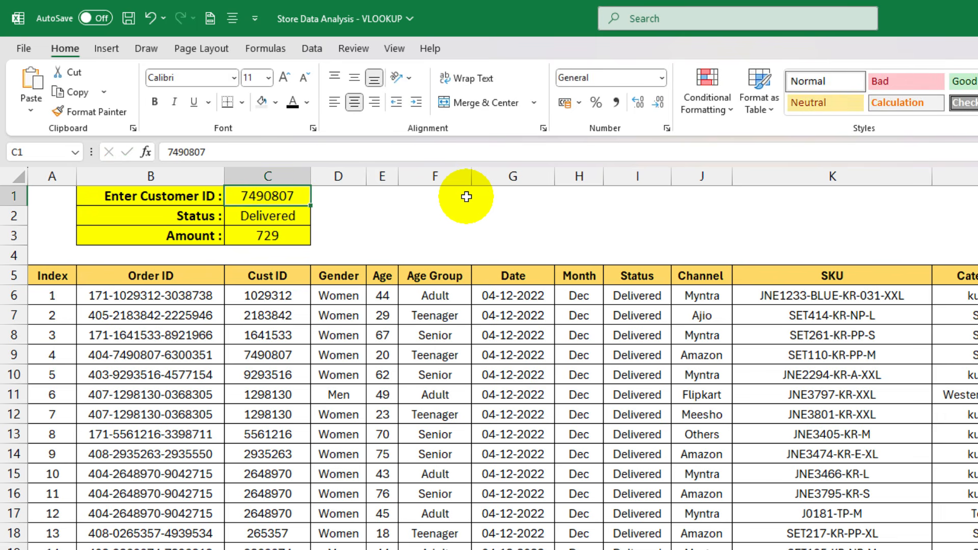
- Review the Status and Amount lookups in C2 and C3 against the customer ID entered in C1
{"action": "key", "text": "Down"}
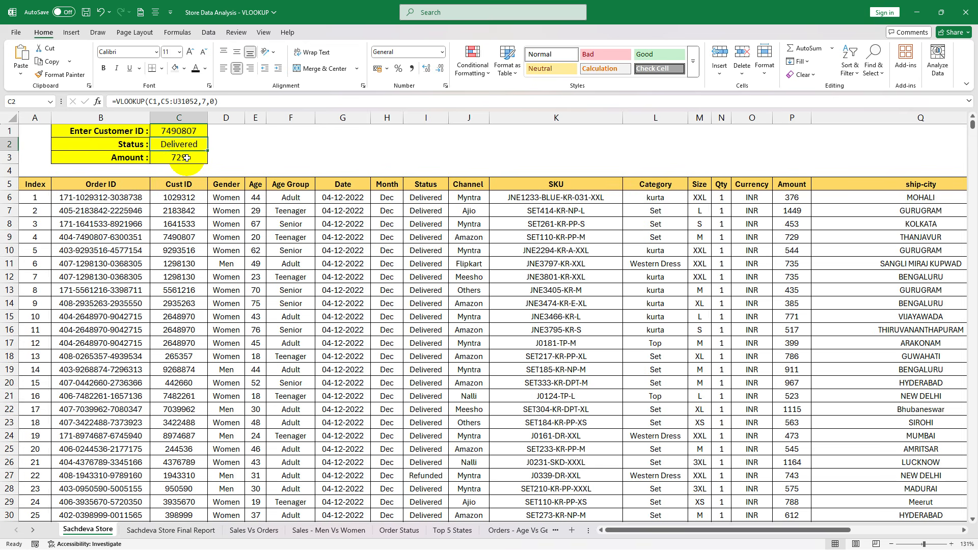
{"action": "left_click", "coordinate": [187, 158]}
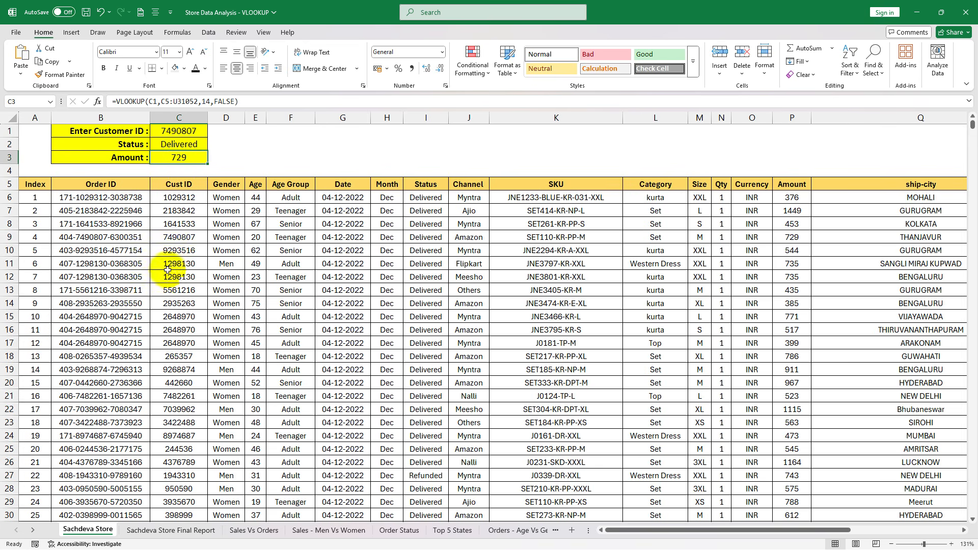
{"action": "scroll", "coordinate": [559, 304], "scroll_direction": "down", "scroll_amount": 9}
{"action": "scroll", "coordinate": [559, 304], "scroll_direction": "up", "scroll_amount": 9}
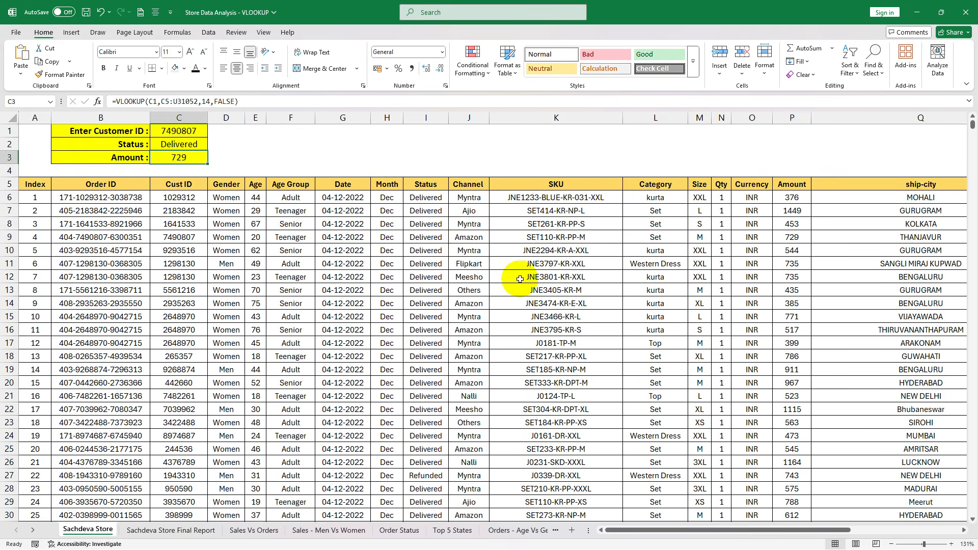
{"action": "left_click", "coordinate": [185, 143]}
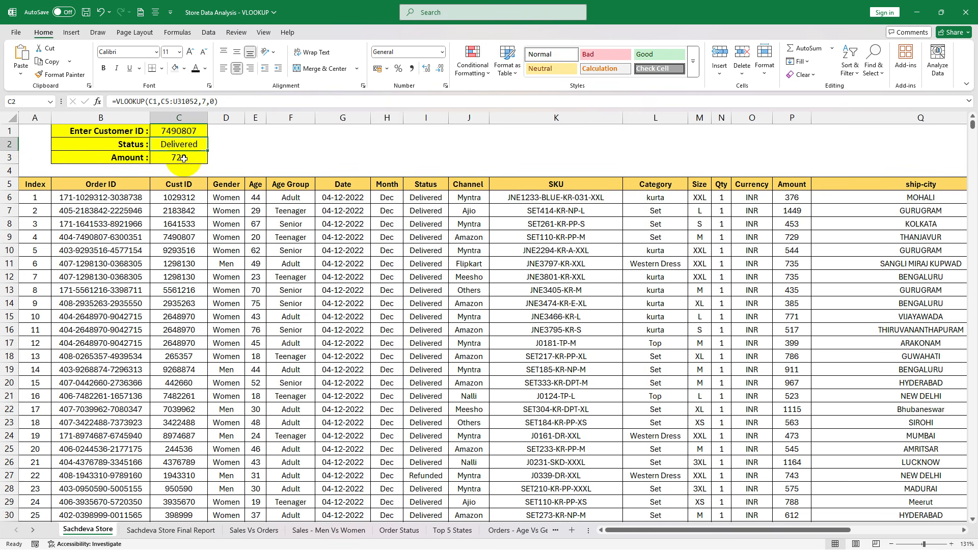
{"action": "left_click", "coordinate": [186, 159]}
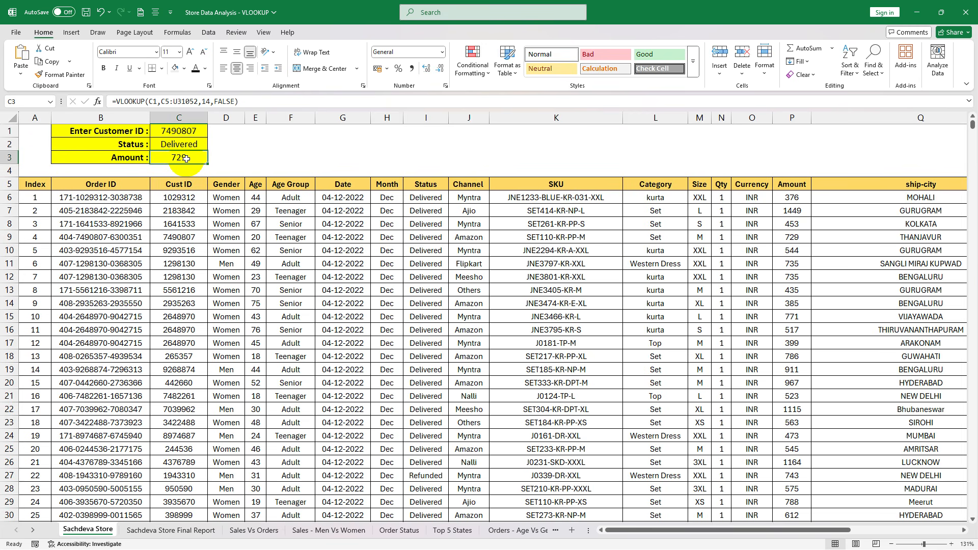
{"action": "left_click", "coordinate": [180, 131]}
{"action": "left_click", "coordinate": [189, 158]}
{"action": "left_click", "coordinate": [192, 133]}
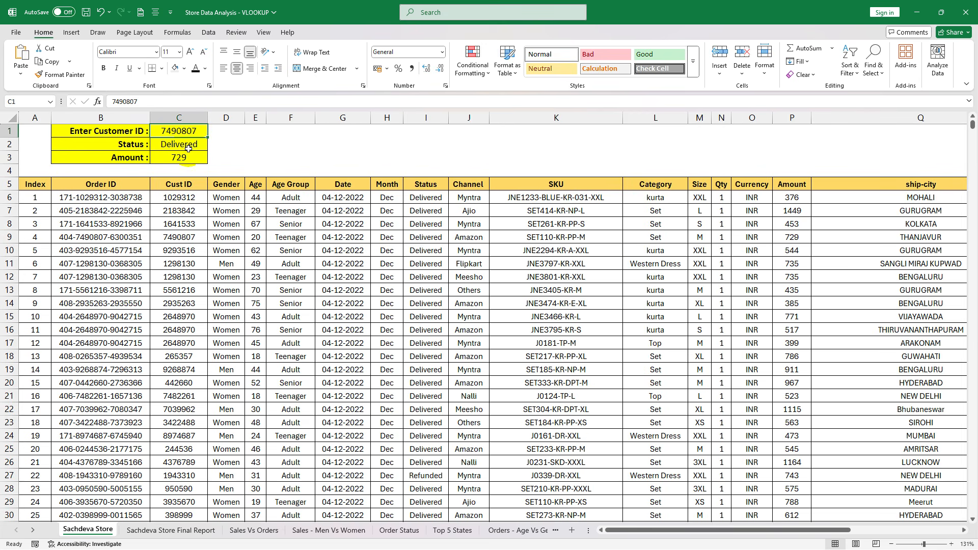
{"action": "left_click", "coordinate": [188, 146]}
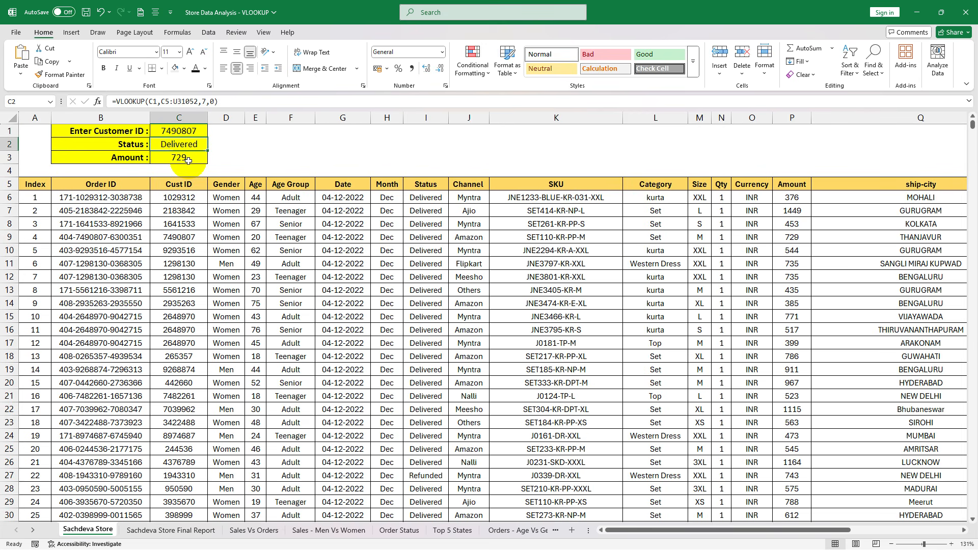
{"action": "left_click", "coordinate": [188, 160]}
- Look over the order records and select the Cust ID column from its header through row 22
{"action": "scroll", "coordinate": [415, 358], "scroll_direction": "down", "scroll_amount": 3}
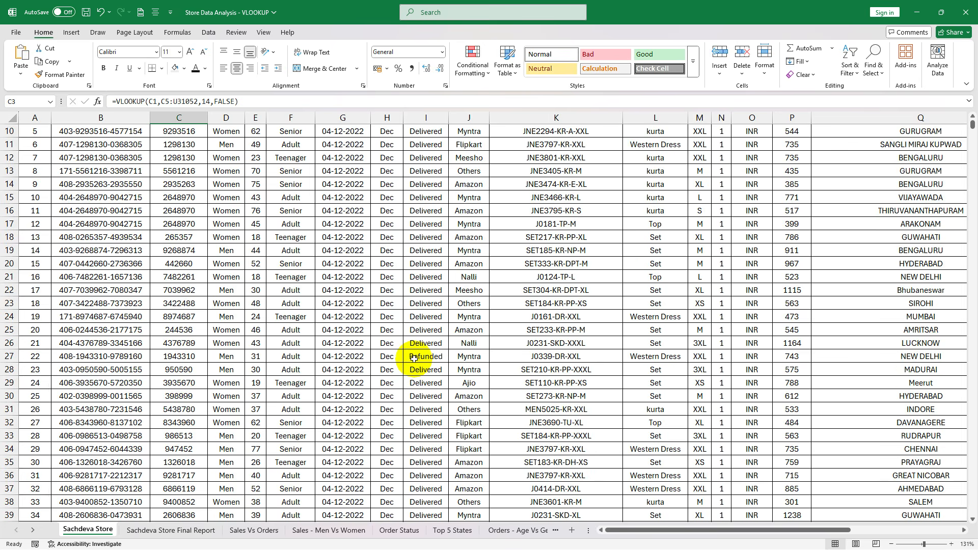
{"action": "scroll", "coordinate": [414, 358], "scroll_direction": "down", "scroll_amount": 11}
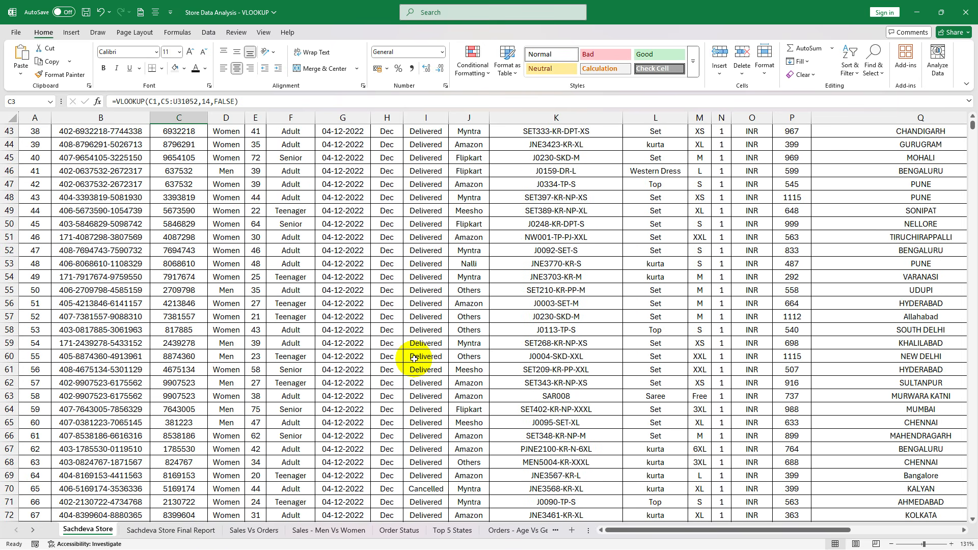
{"action": "scroll", "coordinate": [414, 358], "scroll_direction": "up", "scroll_amount": 14}
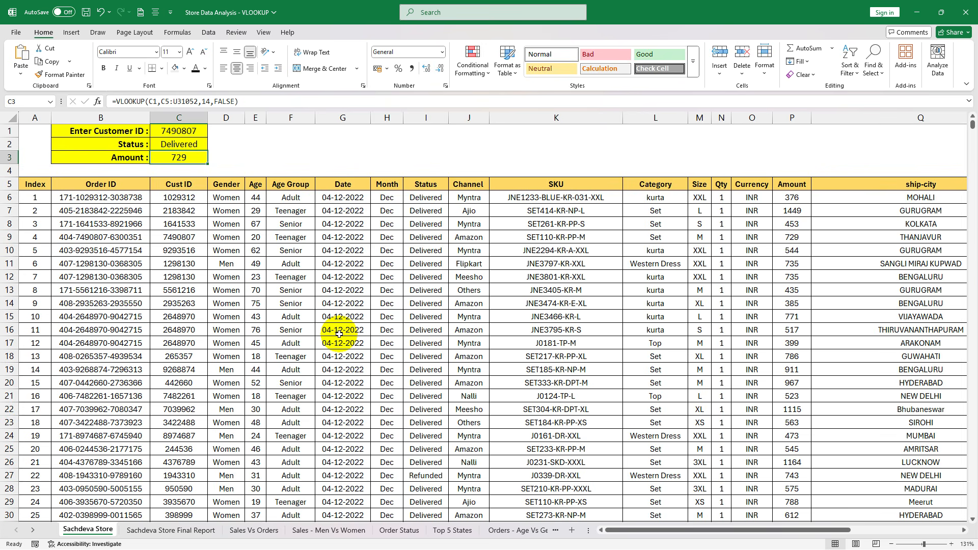
{"action": "left_click_drag", "start_coordinate": [180, 182], "coordinate": [190, 410]}
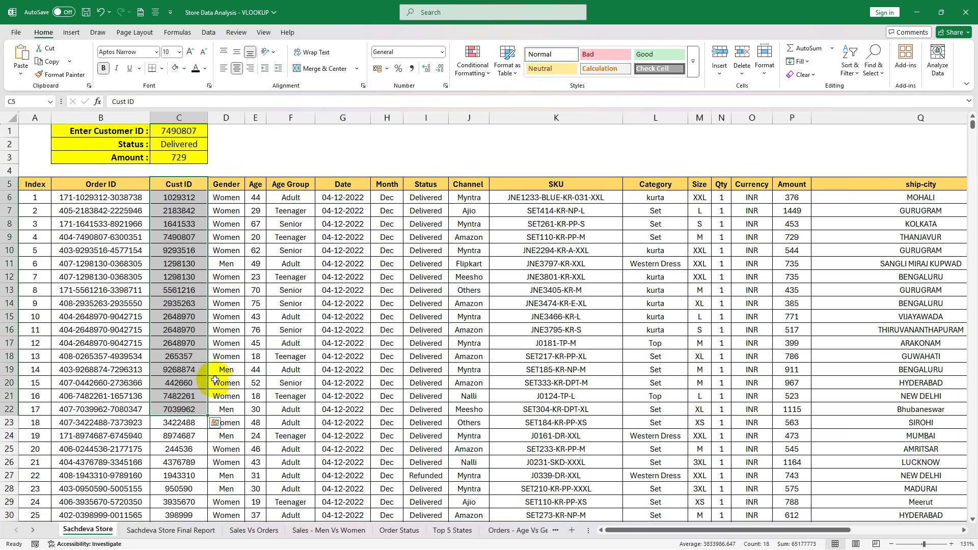
- Clear the Status formula in C2, the Amount formula in C3 and the customer ID in C1
{"action": "left_click", "coordinate": [200, 133]}
{"action": "left_click", "coordinate": [196, 147]}
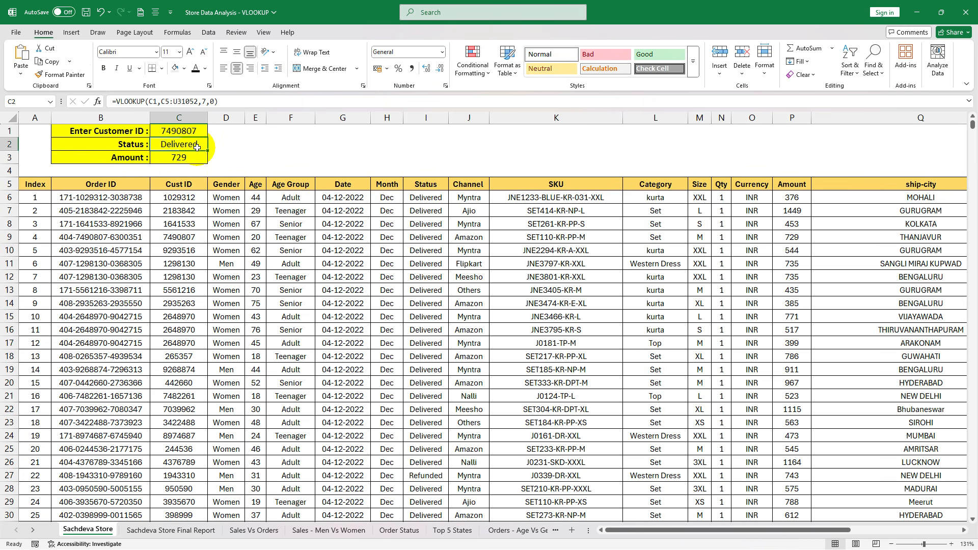
{"action": "key", "text": "Delete"}
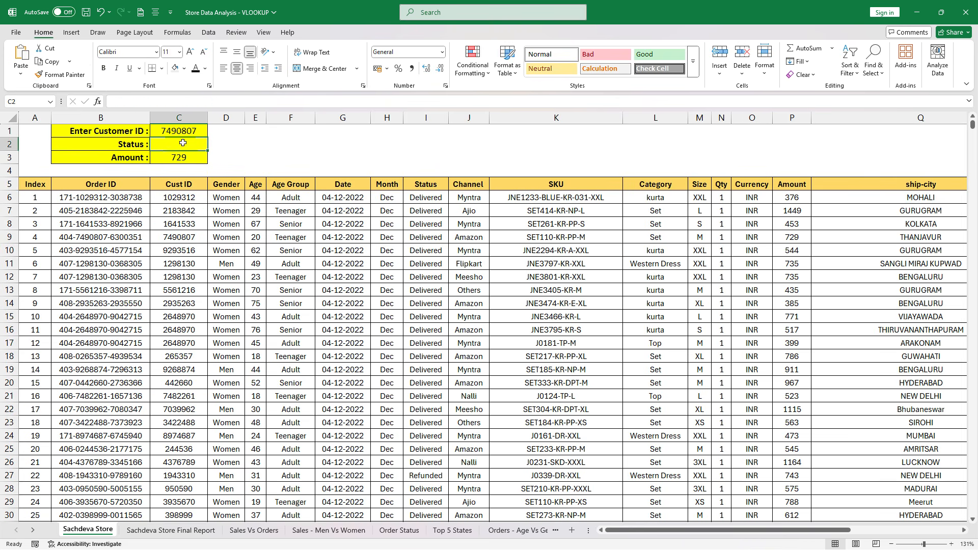
{"action": "left_click", "coordinate": [181, 158]}
{"action": "key", "text": "Delete"}
{"action": "left_click", "coordinate": [201, 133]}
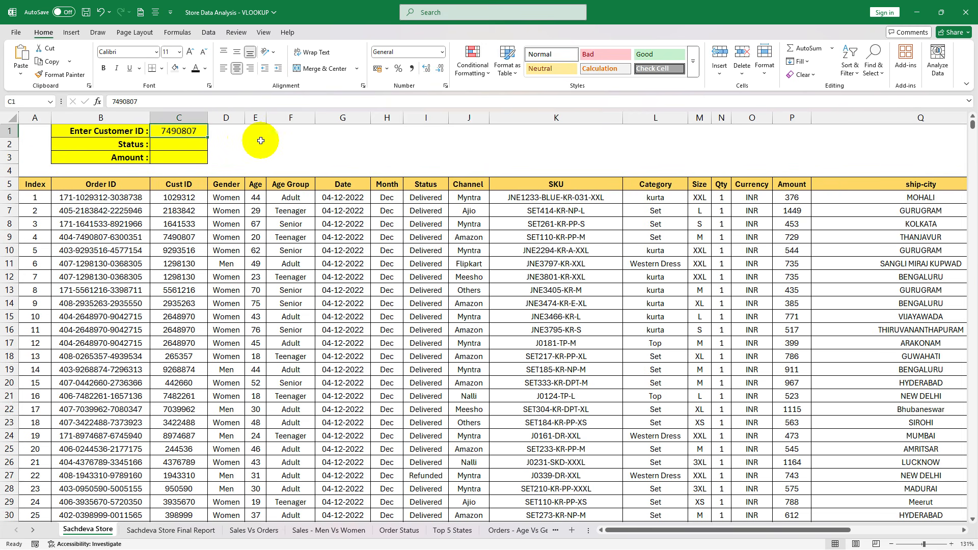
{"action": "key", "text": "Delete"}
{"action": "left_click_drag", "start_coordinate": [79, 130], "coordinate": [185, 158]}
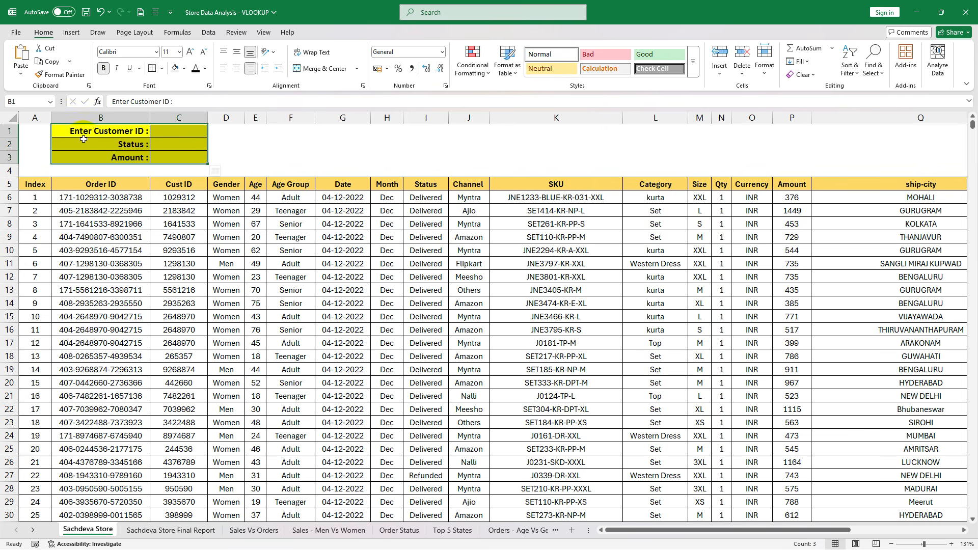
{"action": "left_click", "coordinate": [184, 157]}
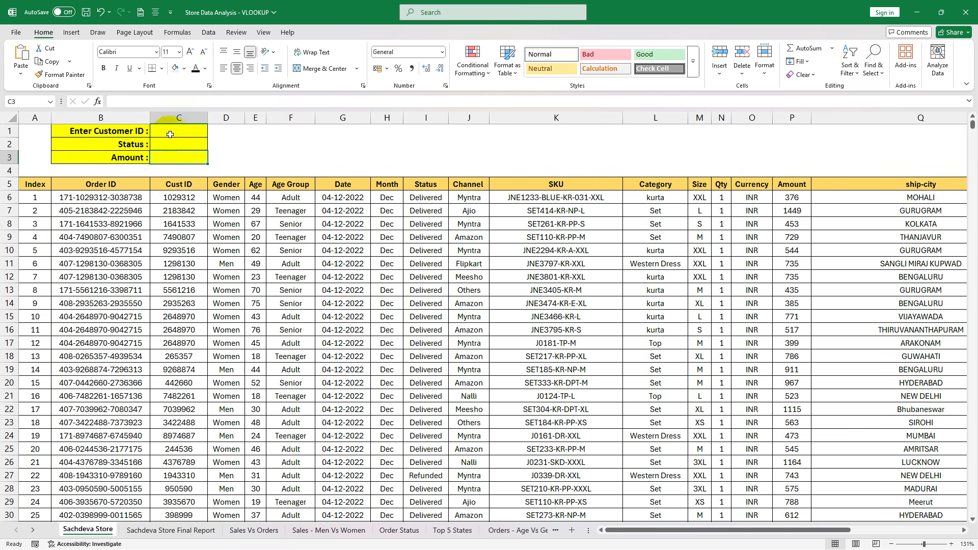
{"action": "left_click", "coordinate": [171, 133]}
{"action": "left_click", "coordinate": [168, 146]}
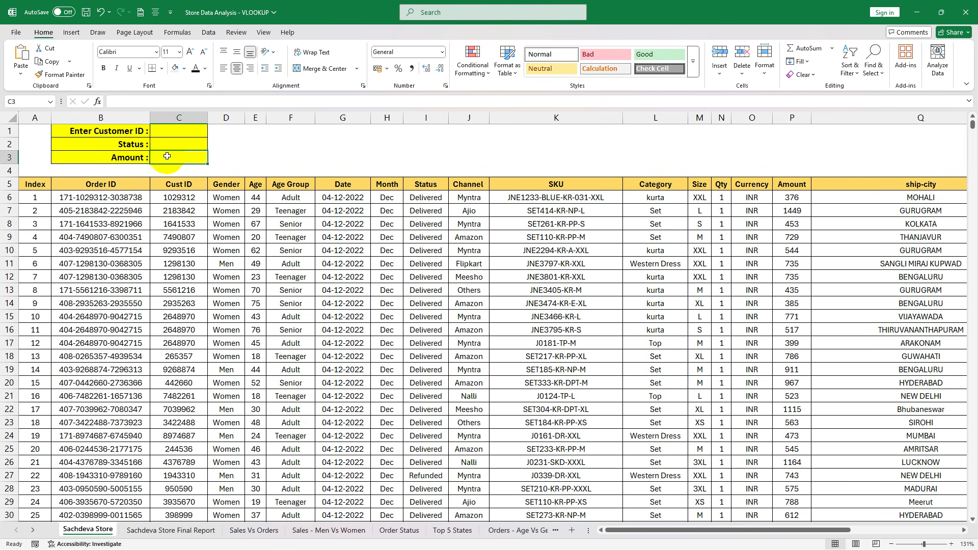
{"action": "left_click", "coordinate": [110, 130]}
{"action": "left_click", "coordinate": [160, 130]}
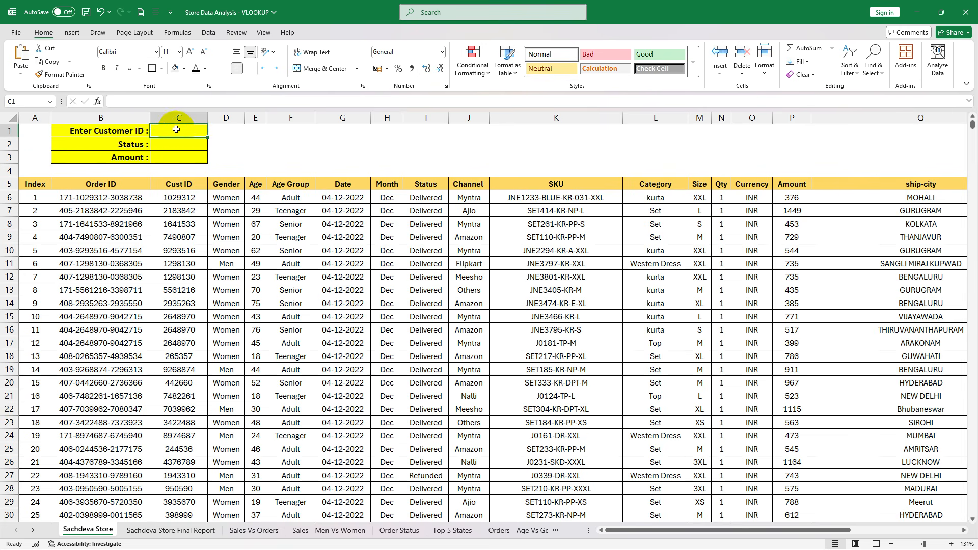
{"action": "left_click", "coordinate": [173, 144]}
{"action": "left_click", "coordinate": [171, 162]}
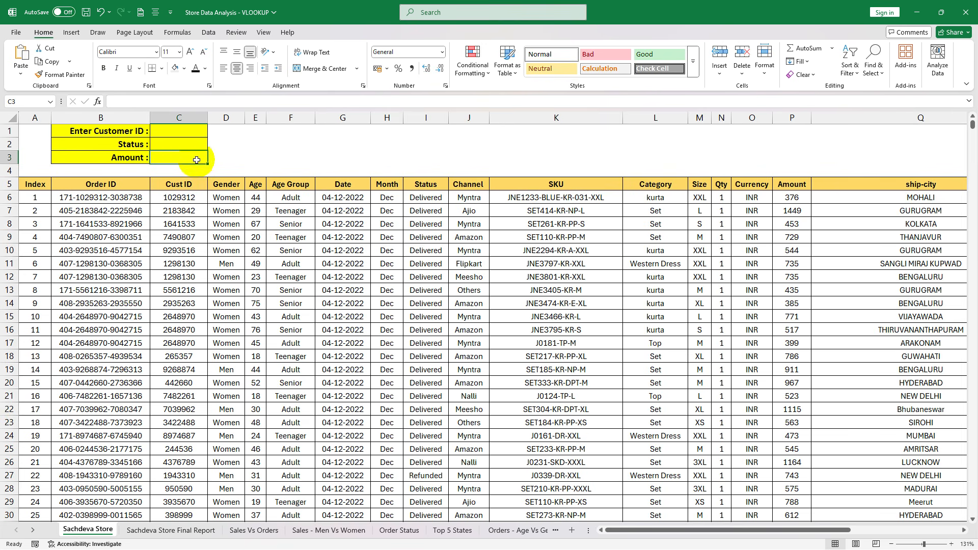
{"action": "left_click", "coordinate": [176, 144]}
{"action": "left_click", "coordinate": [175, 133]}
{"action": "left_click", "coordinate": [168, 145]}
{"action": "left_click", "coordinate": [166, 159]}
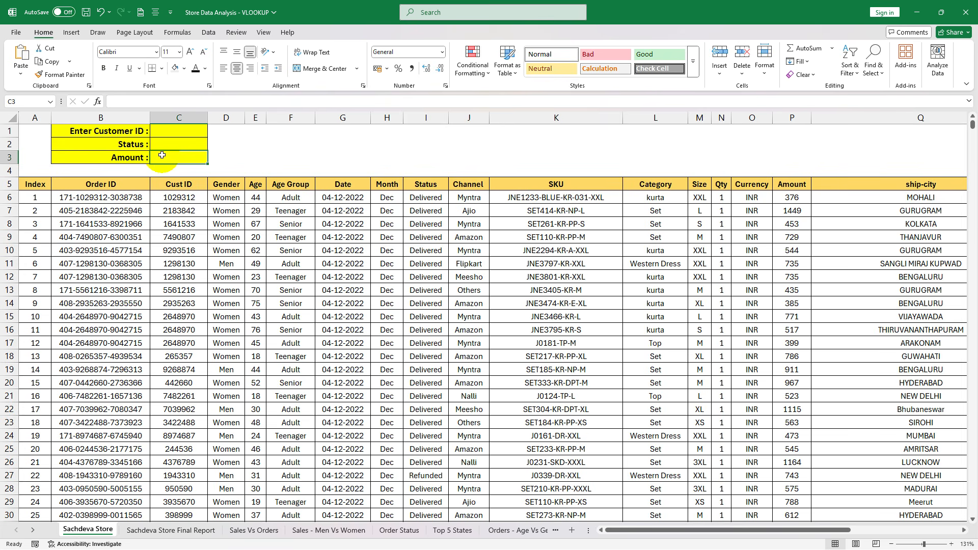
{"action": "left_click", "coordinate": [169, 146]}
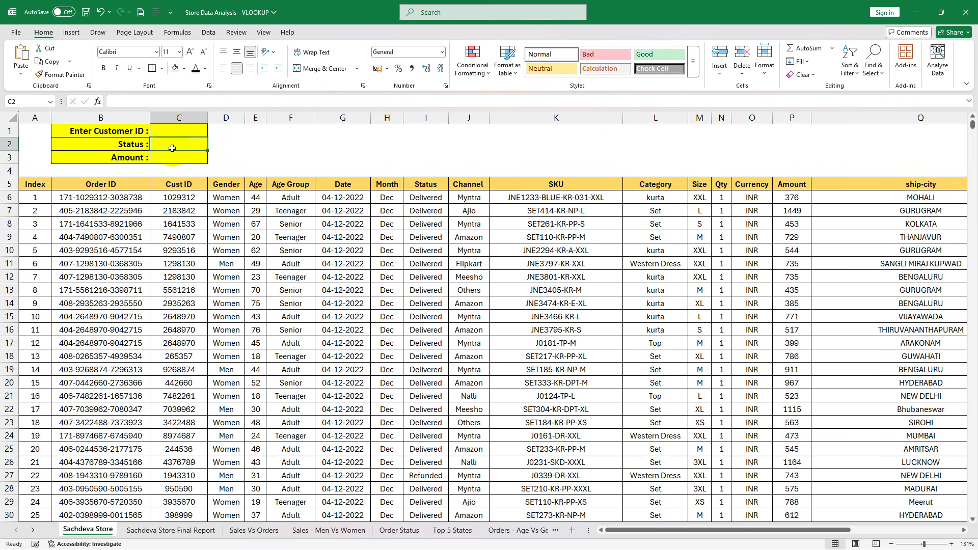
- Start a VLOOKUP formula in the Status cell C2 with C1 as the lookup value
{"action": "left_click", "coordinate": [191, 145]}
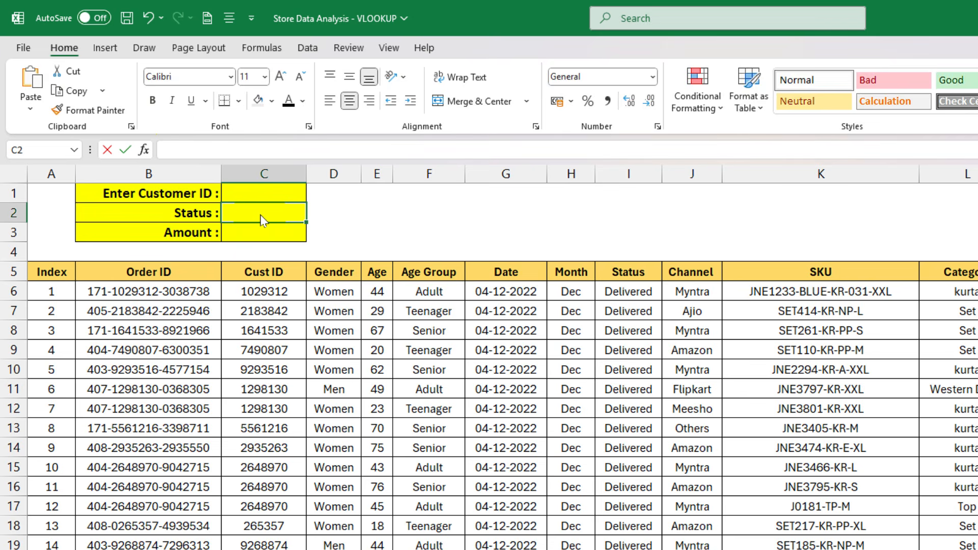
{"action": "type", "text": "=VL"}
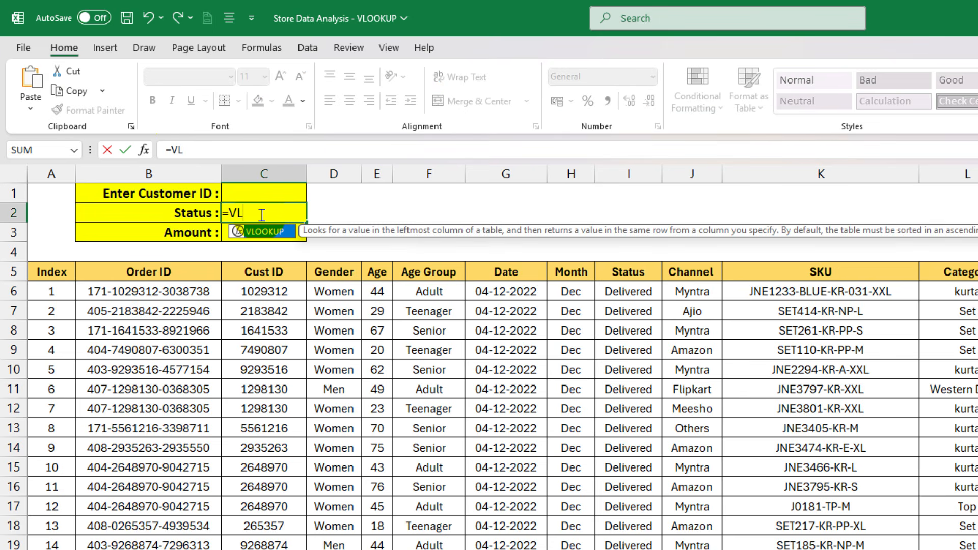
{"action": "key", "text": "Tab"}
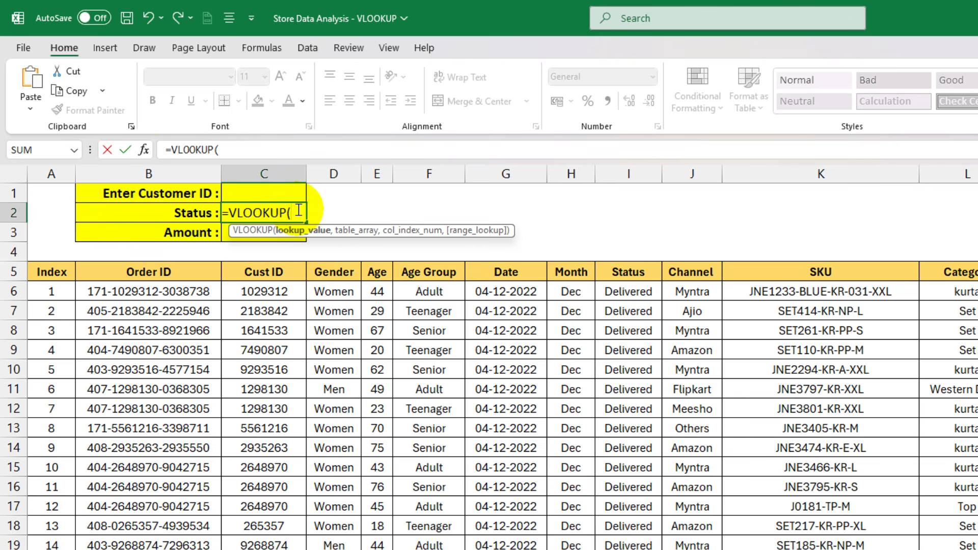
{"action": "left_click", "coordinate": [256, 195]}
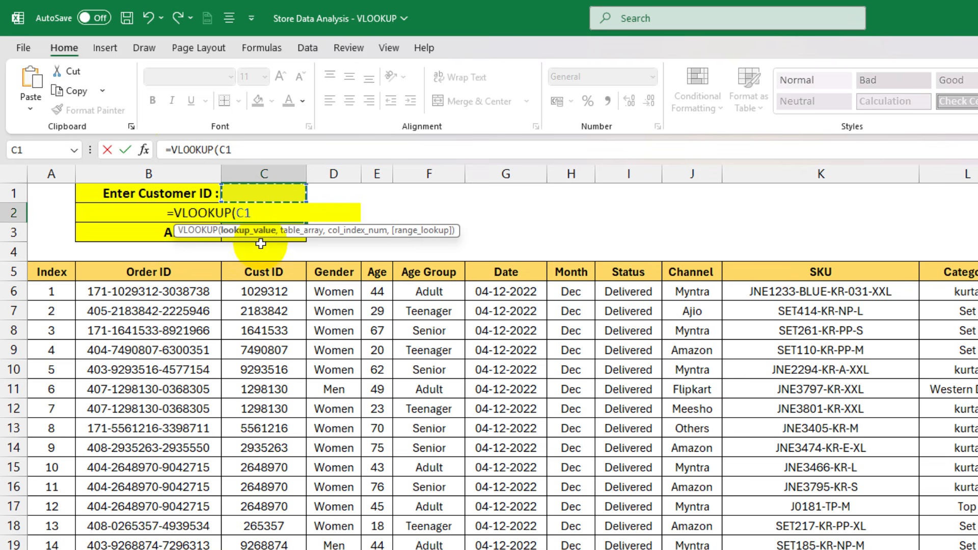
{"action": "type", "text": ","}
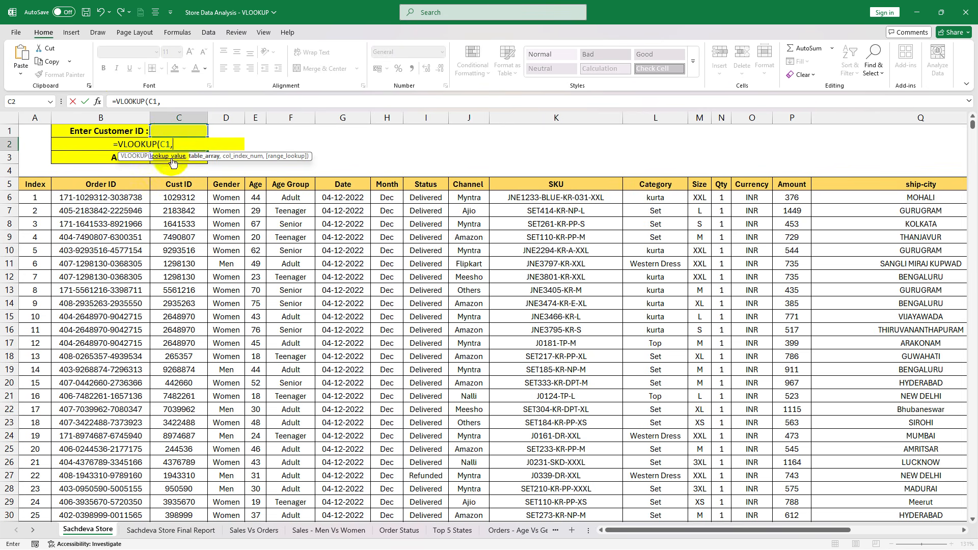
- Set the formula's table array to C5:U31052, from the Cust ID header through the last order record
{"action": "left_click_drag", "start_coordinate": [178, 188], "coordinate": [922, 375]}
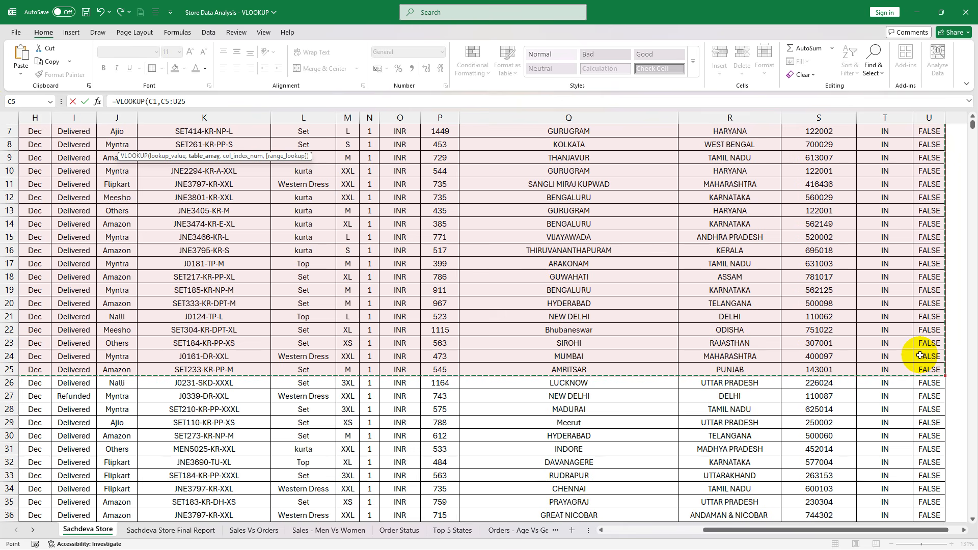
{"action": "key", "text": "ctrl+shift+Down"}
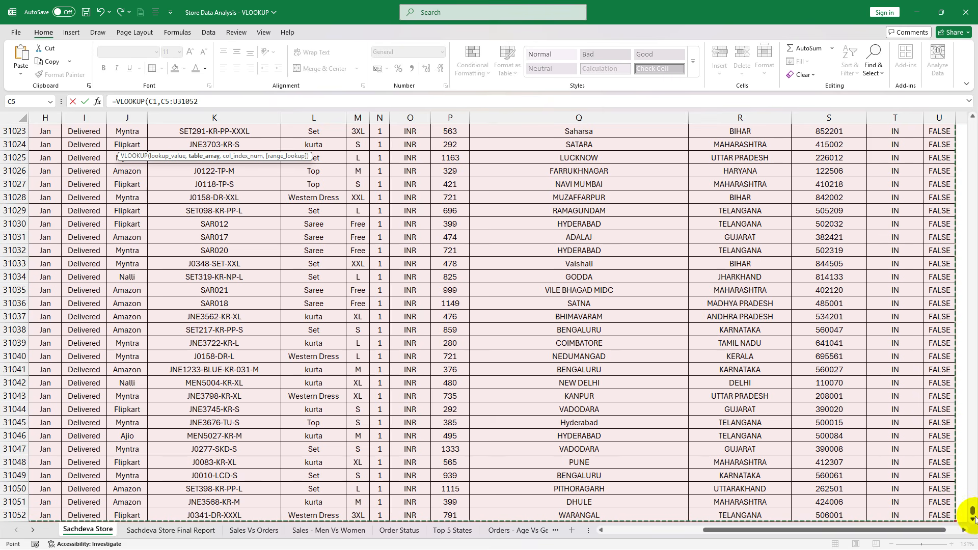
{"action": "left_click_drag", "start_coordinate": [972, 511], "coordinate": [972, 125]}
{"action": "left_click_drag", "start_coordinate": [708, 530], "coordinate": [606, 530]}
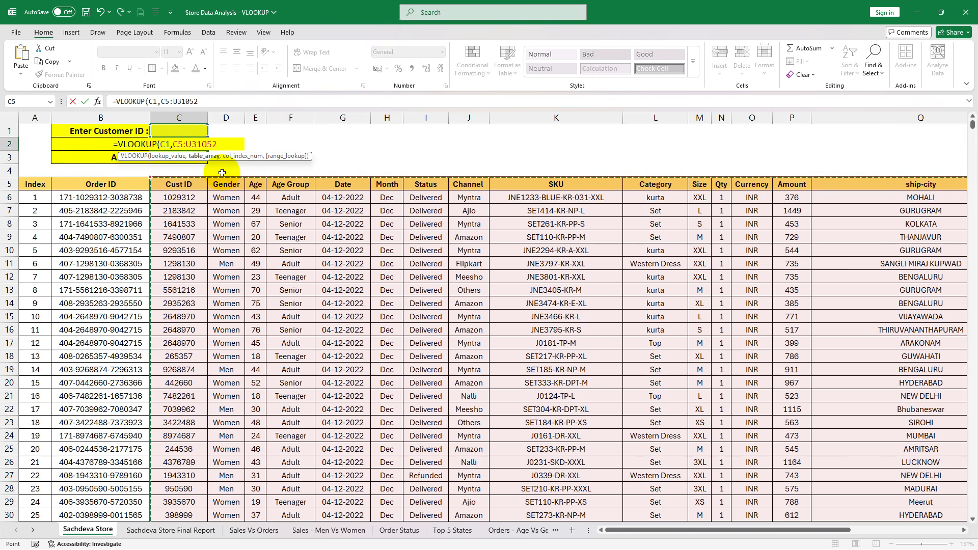
{"action": "type", "text": ","}
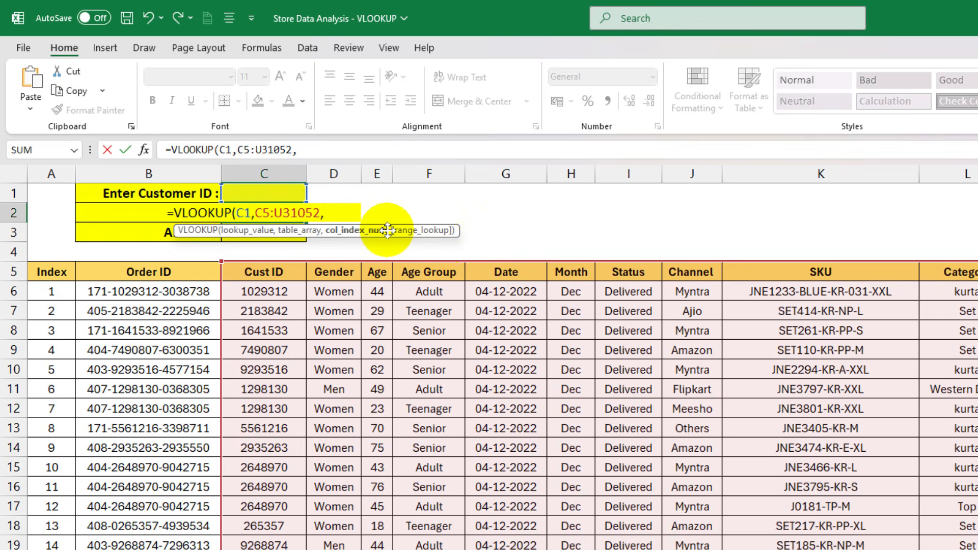
- Complete the Status formula with column index 7 and FALSE for an exact match
{"action": "type", "text": "7"}
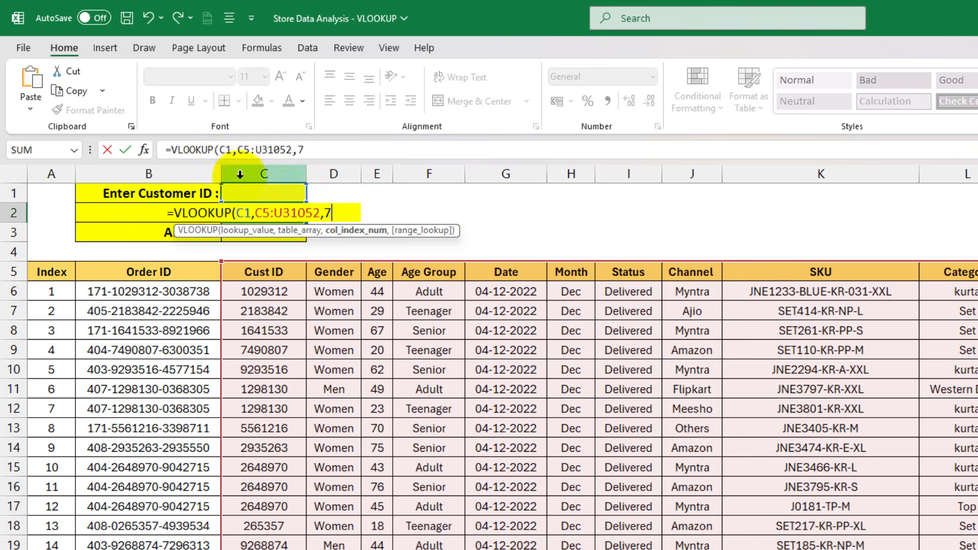
{"action": "type", "text": ","}
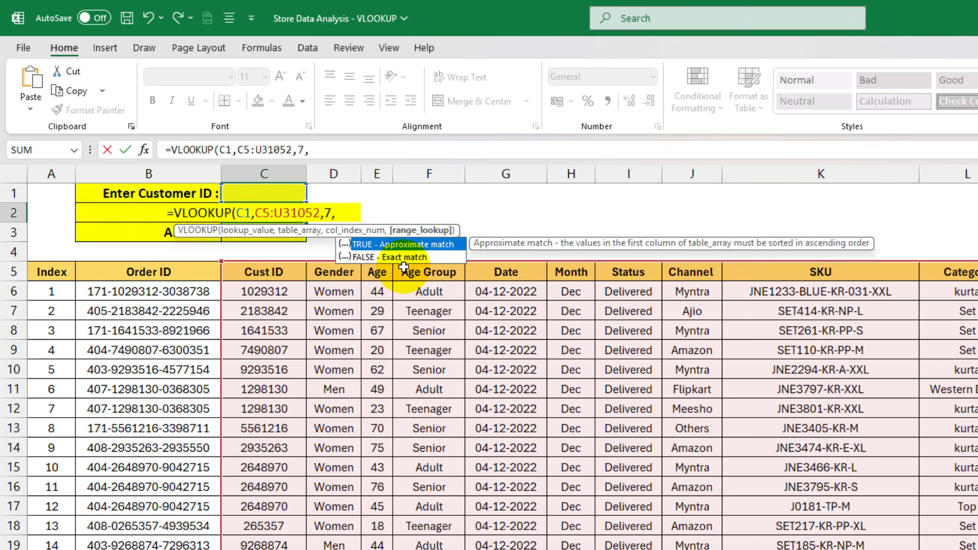
{"action": "type", "text": "FALS"}
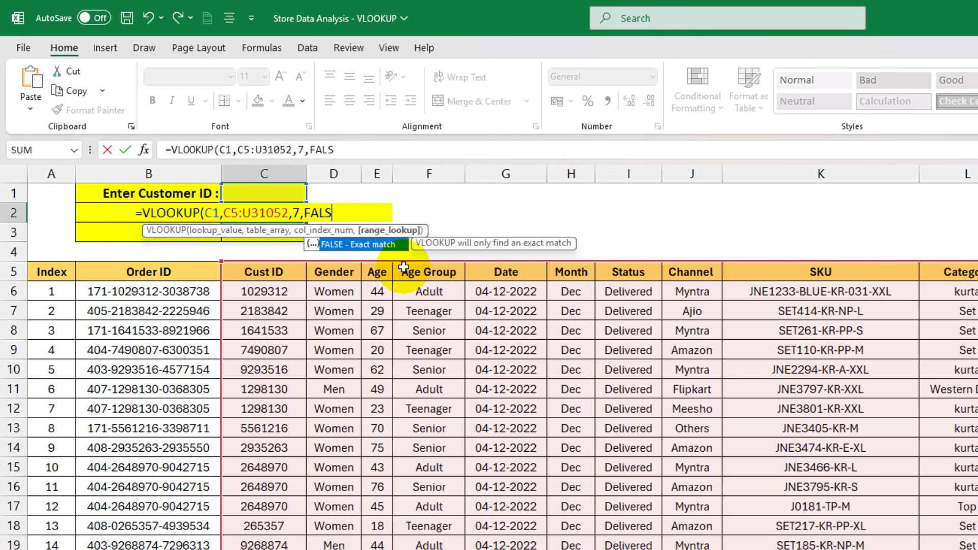
{"action": "type", "text": "E)"}
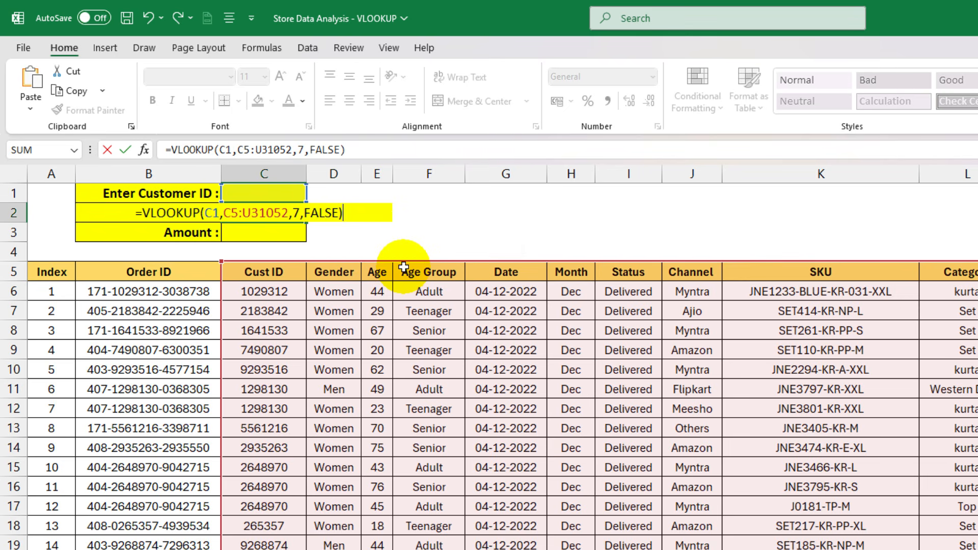
{"action": "key", "text": "Return"}
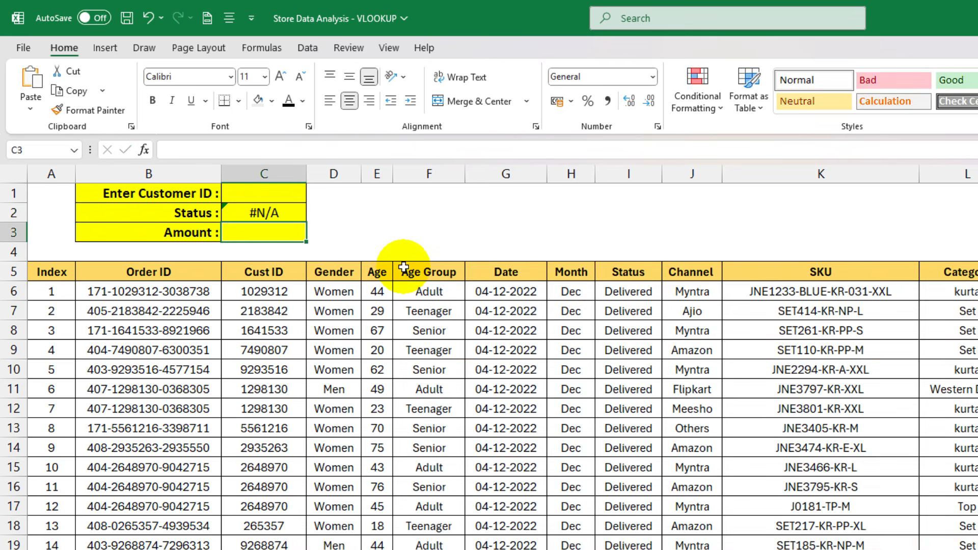
- Enter the ID of the customer at index 4 in C1 to test the Status lookup
{"action": "left_click", "coordinate": [291, 197]}
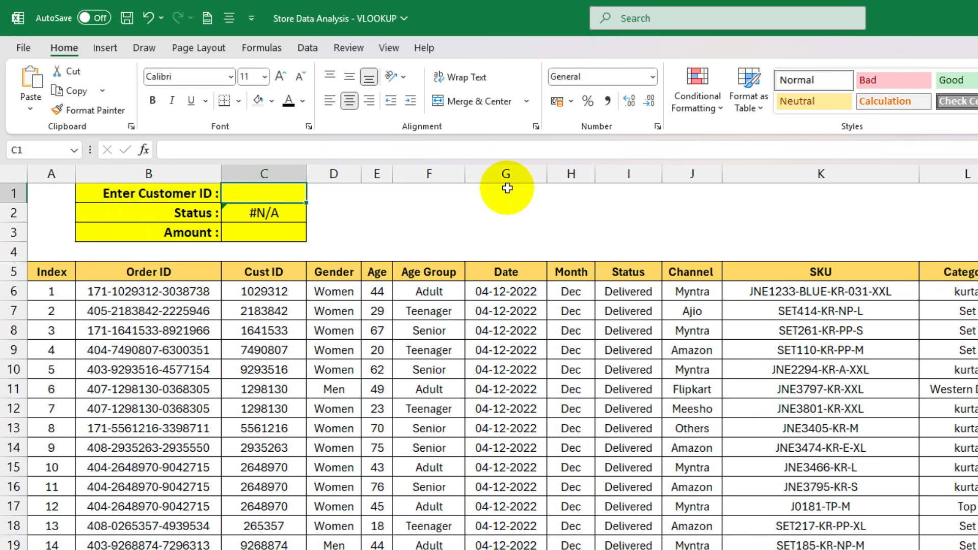
{"action": "type", "text": "7490807"}
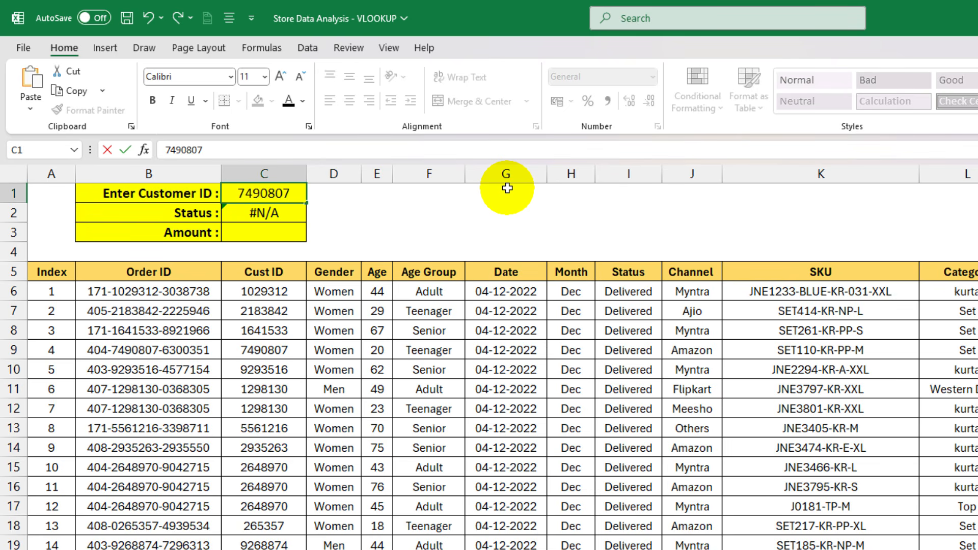
{"action": "key", "text": "Return"}
- Replace the customer ID in C1 with a different customer's ID to test the Status lookup again
{"action": "key", "text": "Up"}
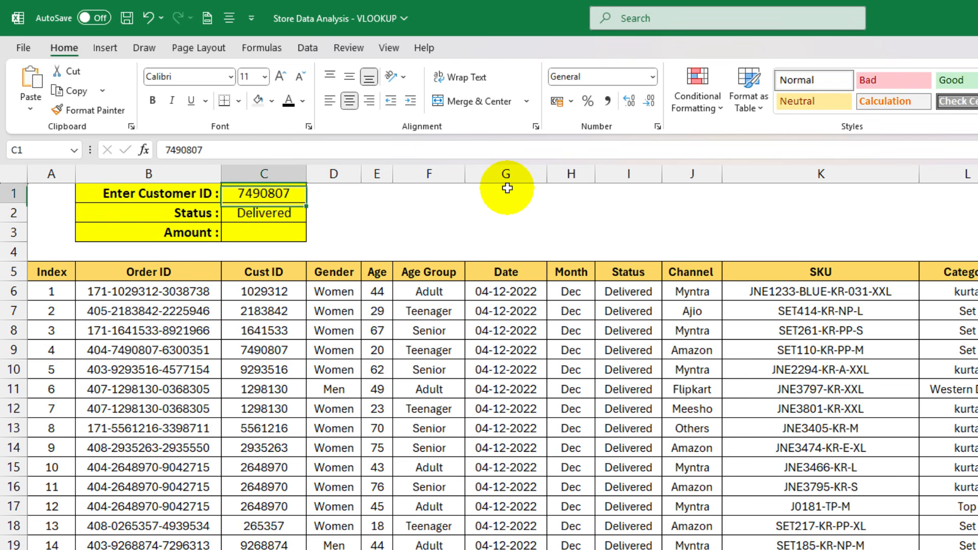
{"action": "key", "text": "BackSpace"}
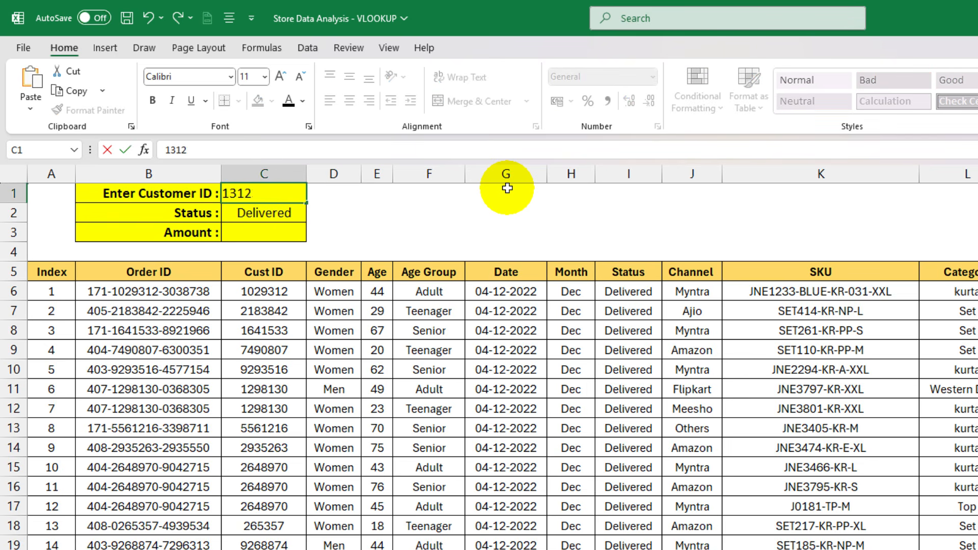
{"action": "type", "text": "131231"}
{"action": "key", "text": "Return"}
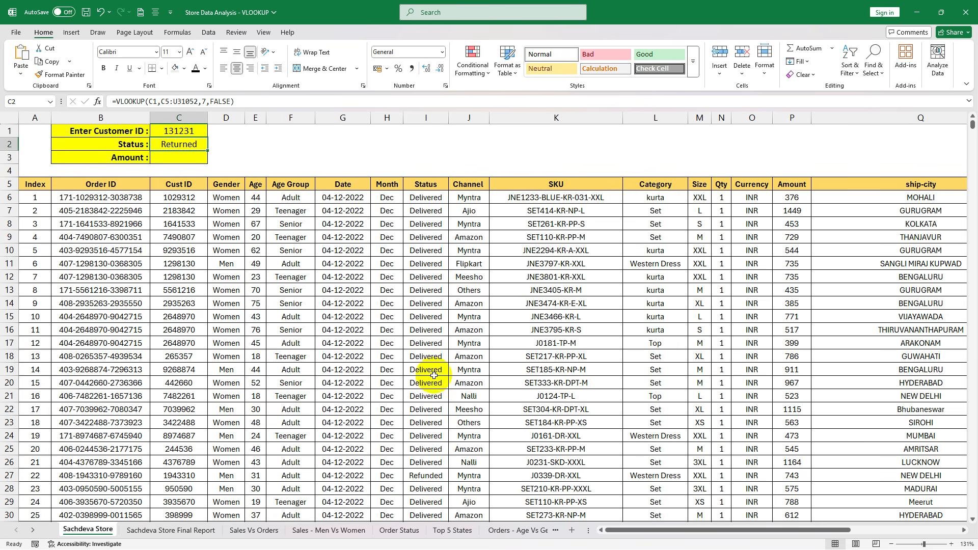
- Look through the Cust ID and Status columns and check the Status lookup in C2 against the ID in C1
{"action": "scroll", "coordinate": [192, 252], "scroll_direction": "down", "scroll_amount": 5}
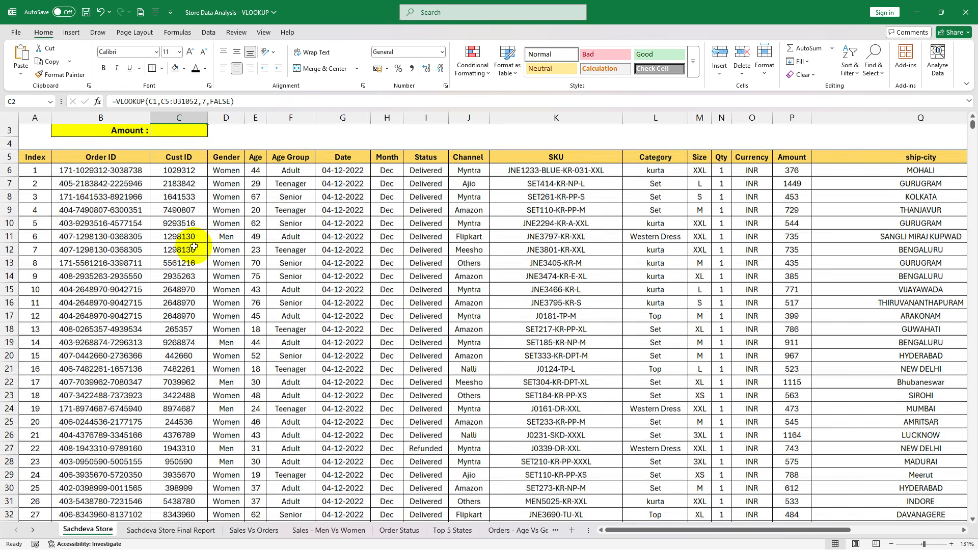
{"action": "scroll", "coordinate": [188, 244], "scroll_direction": "up", "scroll_amount": 5}
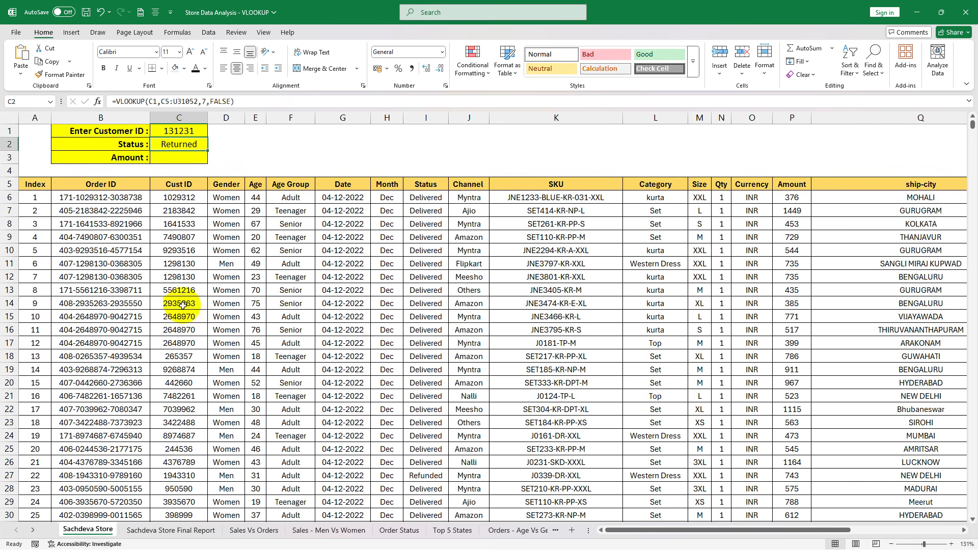
{"action": "scroll", "coordinate": [179, 305], "scroll_direction": "down", "scroll_amount": 11}
{"action": "scroll", "coordinate": [184, 317], "scroll_direction": "down", "scroll_amount": 4}
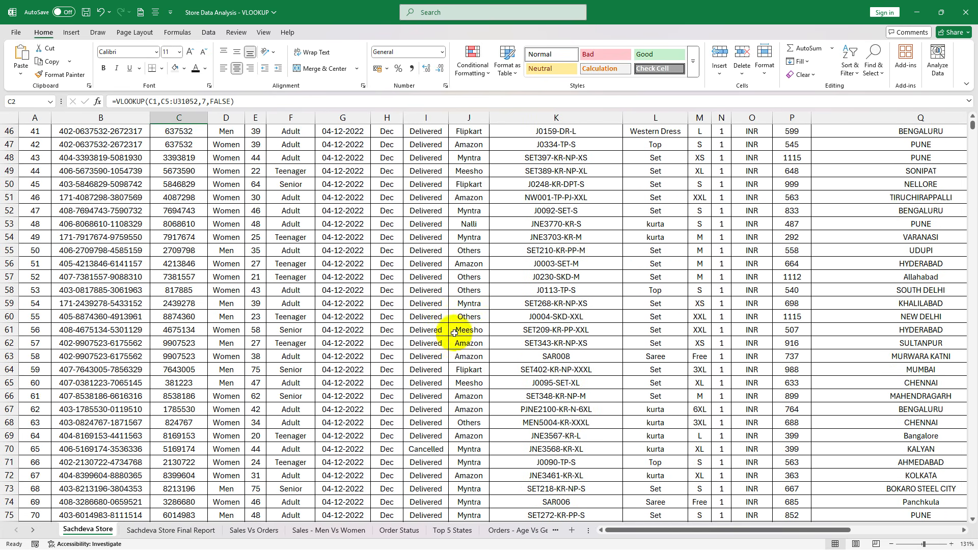
{"action": "left_click", "coordinate": [424, 332]}
{"action": "scroll", "coordinate": [417, 326], "scroll_direction": "up", "scroll_amount": 15}
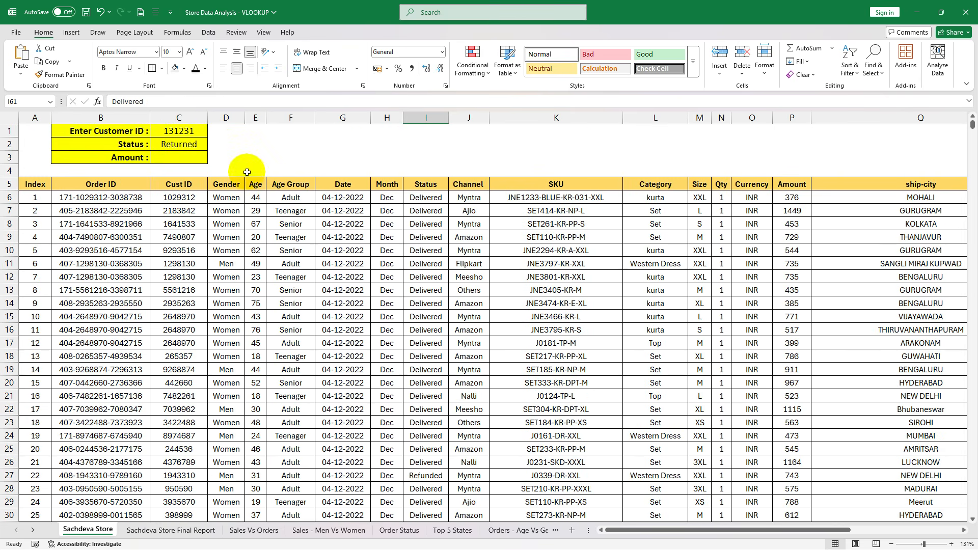
{"action": "left_click", "coordinate": [194, 145]}
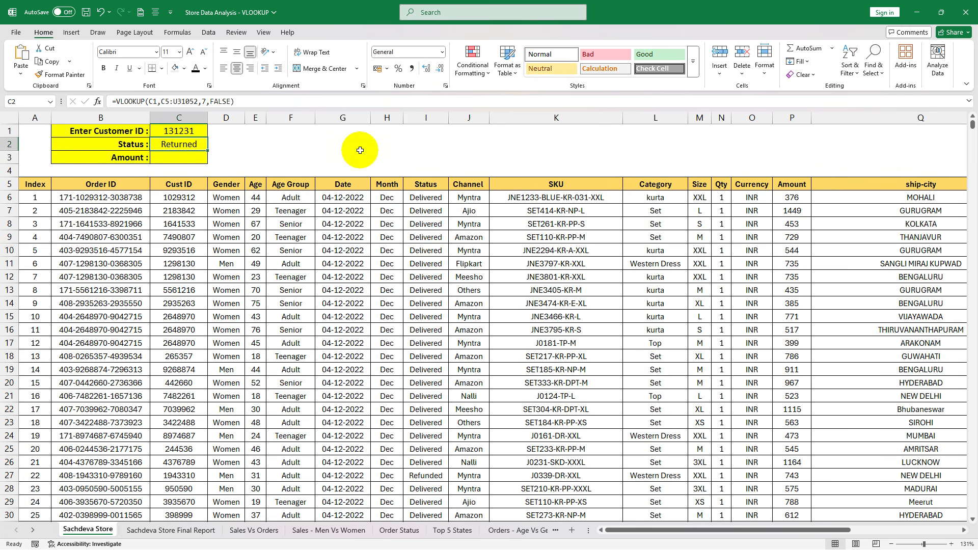
{"action": "left_click", "coordinate": [189, 130]}
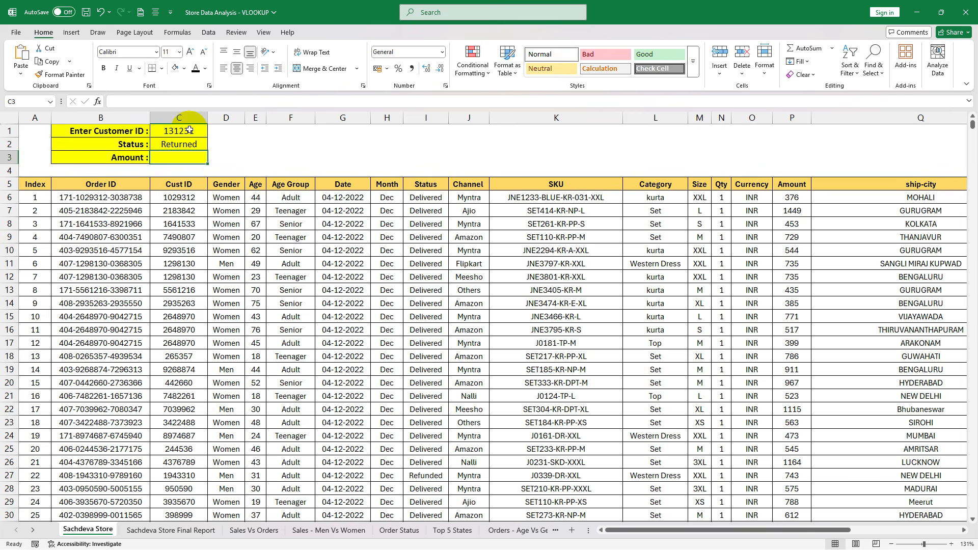
- Start the Amount VLOOKUP in C3 with C1 as the lookup value and C5:U31052 as the table array
{"action": "left_click", "coordinate": [172, 160]}
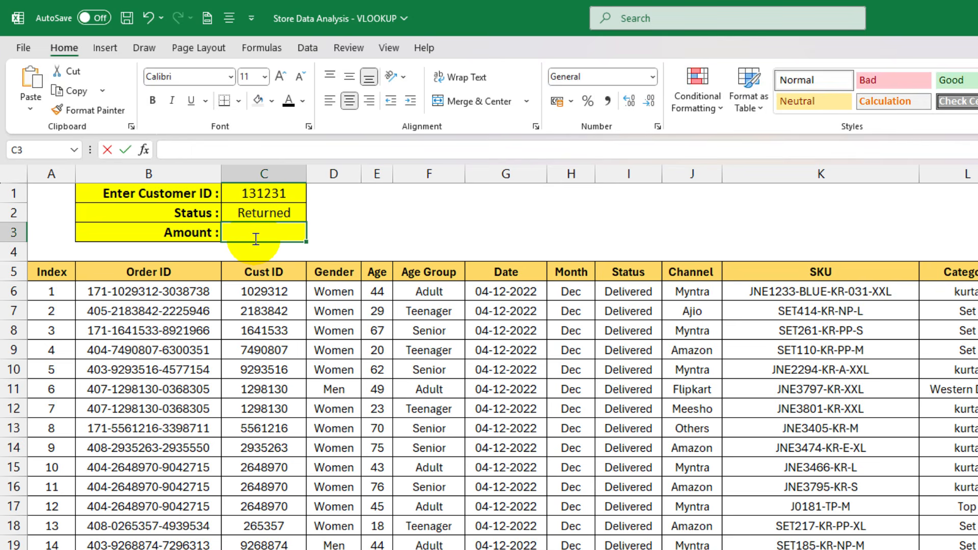
{"action": "type", "text": "=VL"}
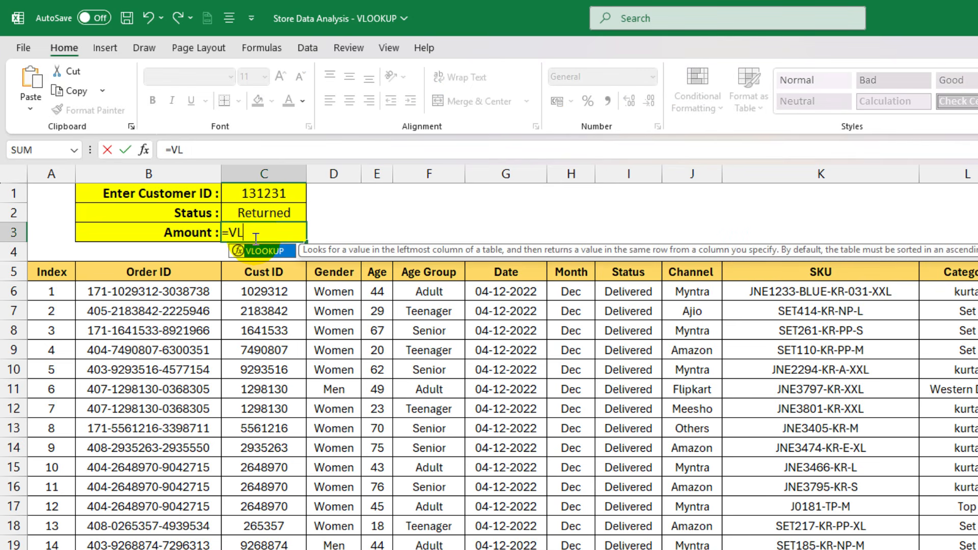
{"action": "key", "text": "Tab"}
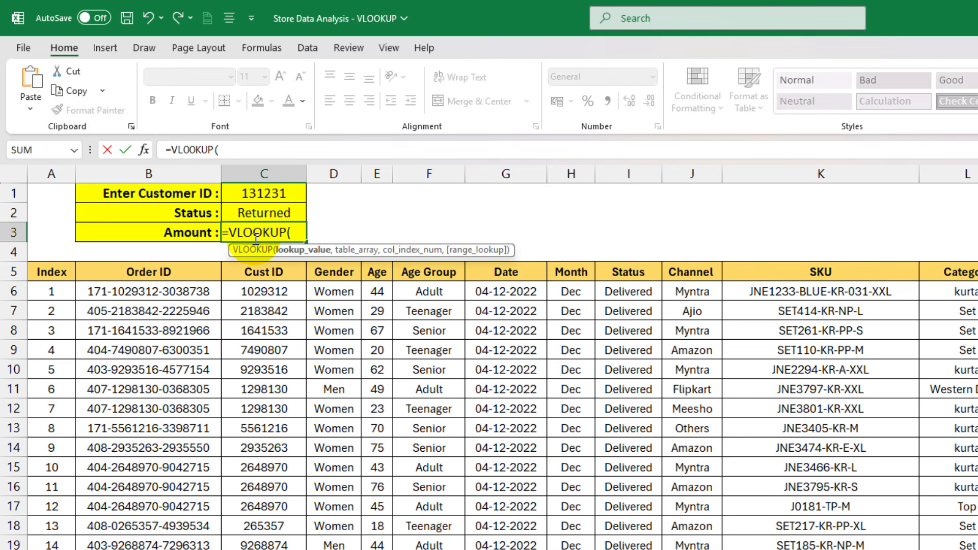
{"action": "left_click", "coordinate": [270, 194]}
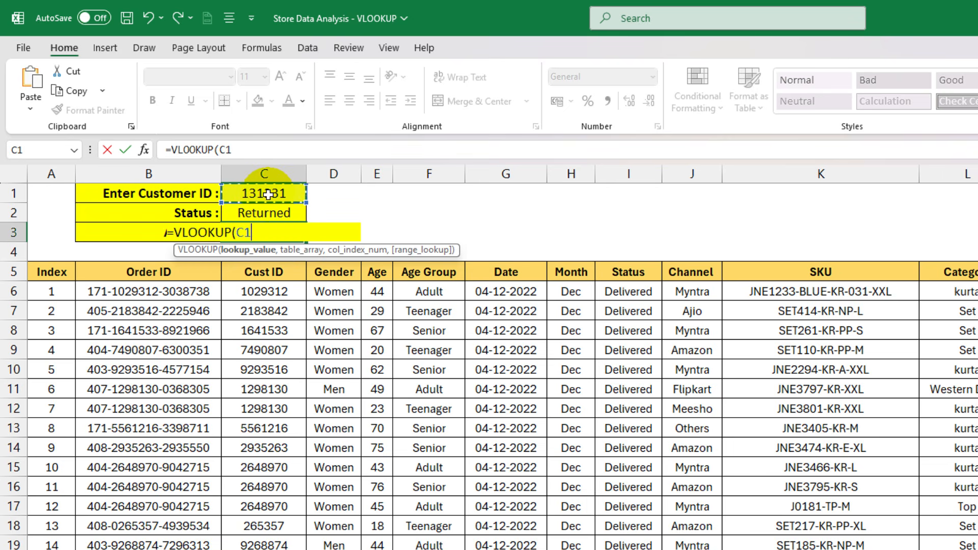
{"action": "type", "text": ","}
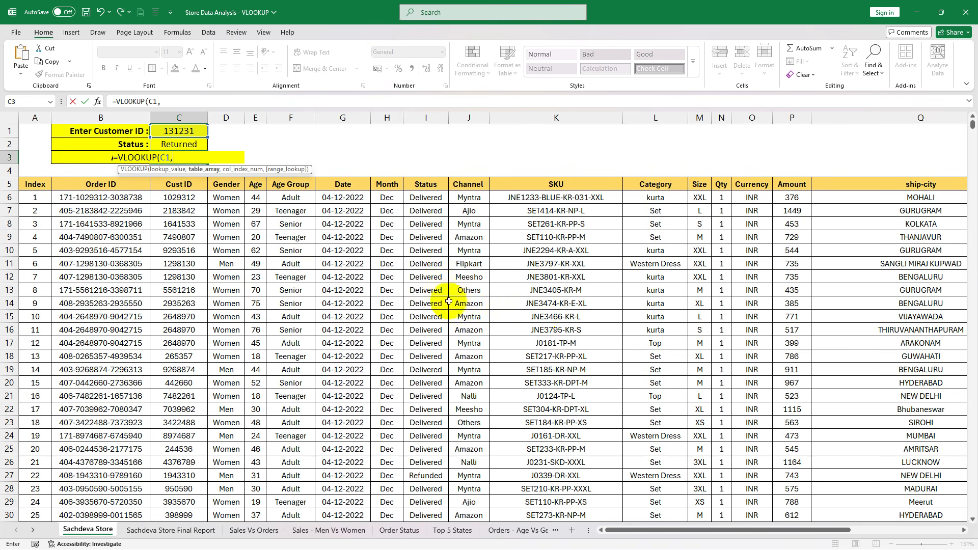
{"action": "left_click", "coordinate": [182, 186]}
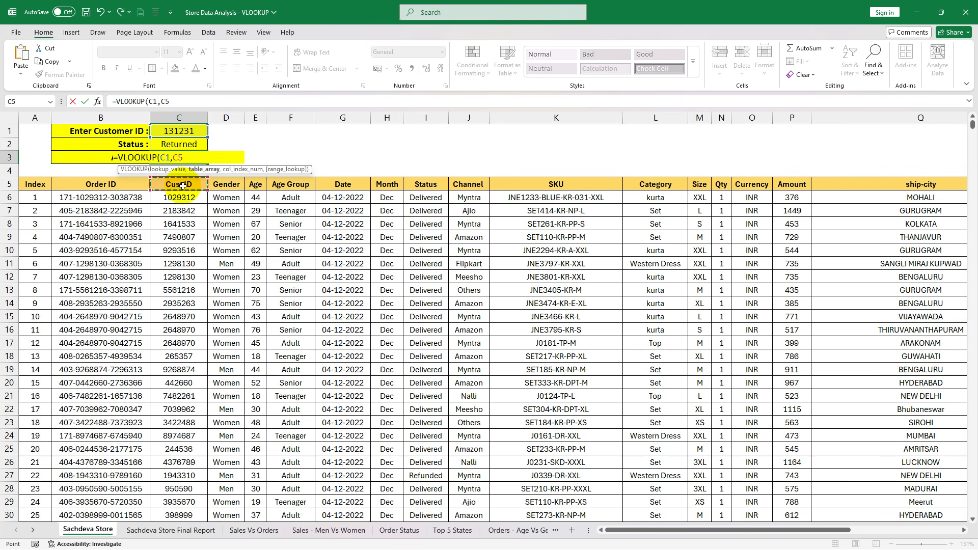
{"action": "key", "text": "ctrl+shift+Down"}
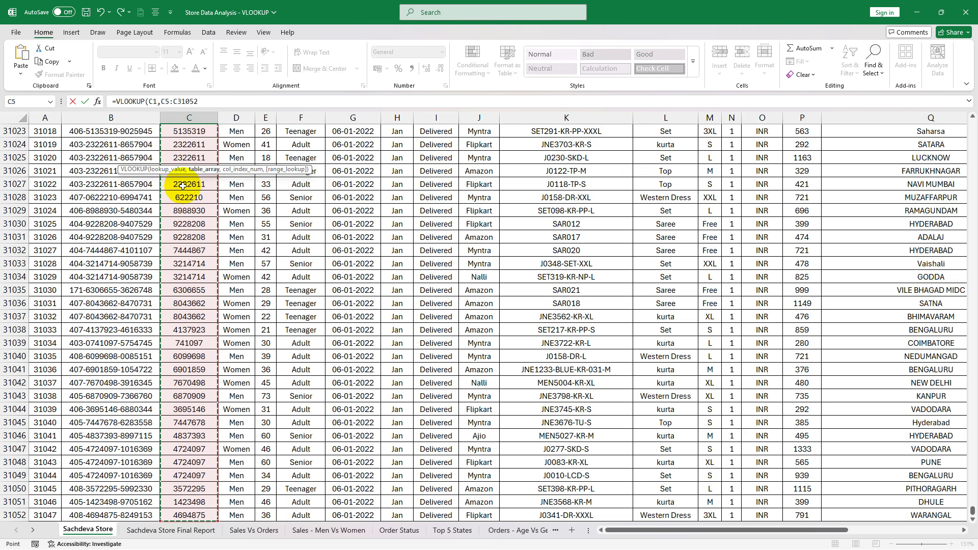
{"action": "key", "text": "ctrl+shift+Right"}
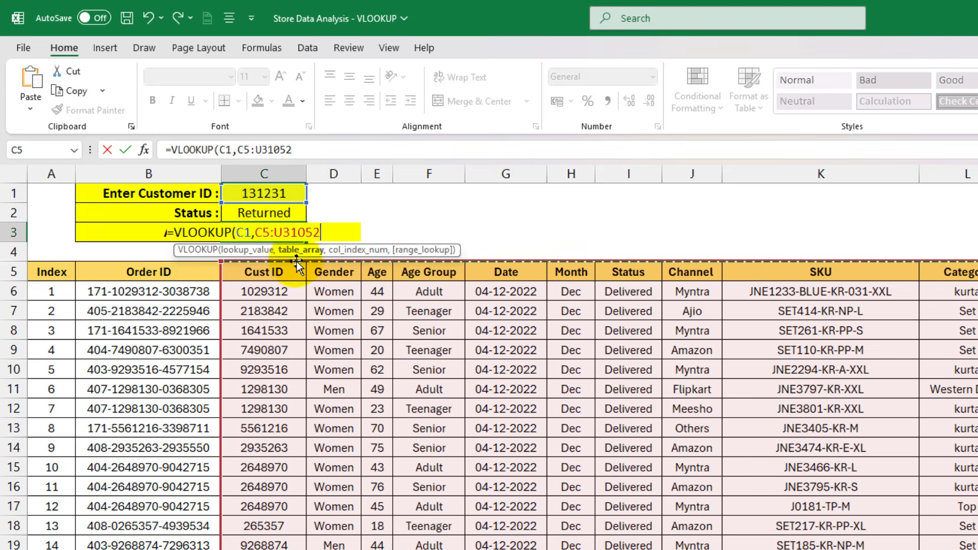
- Complete the Amount formula with column index 14 and FALSE for an exact match
{"action": "type", "text": ",14"}
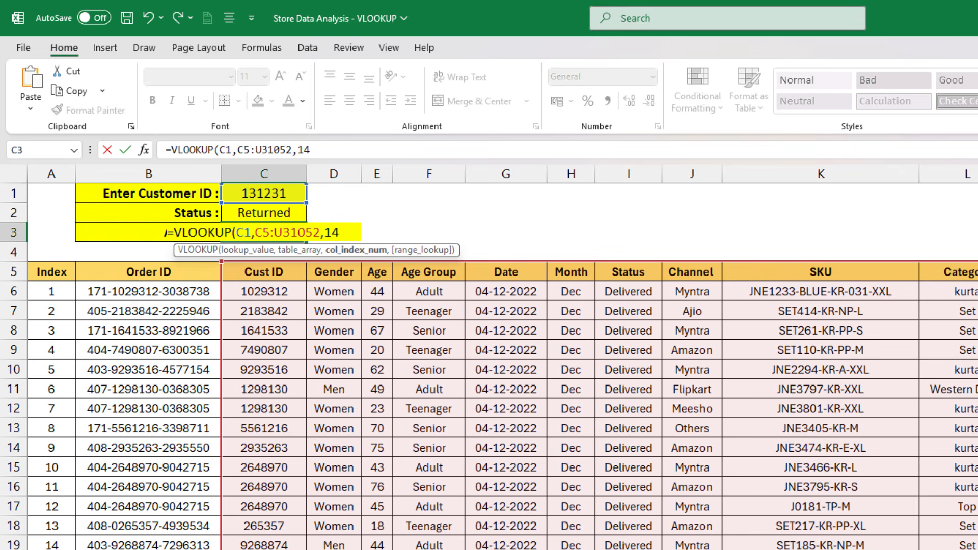
{"action": "type", "text": ","}
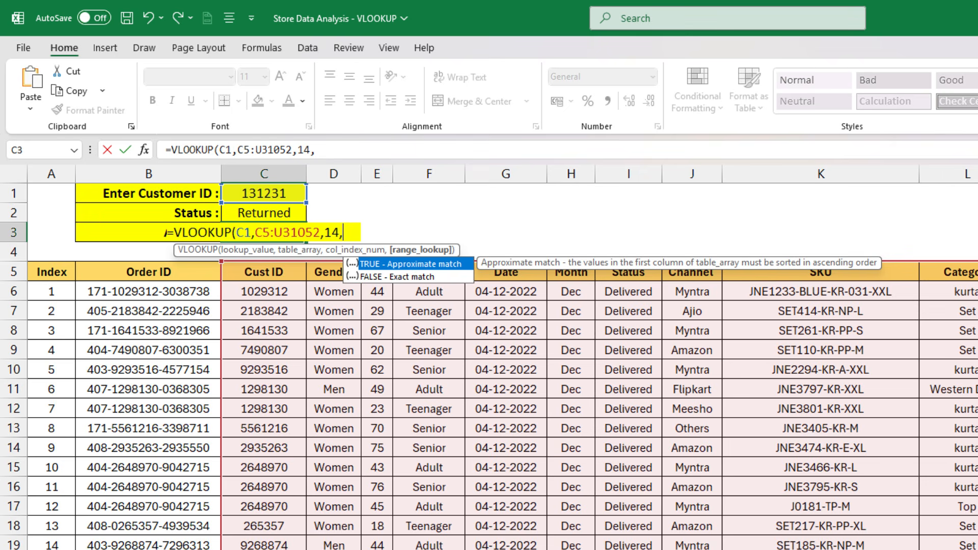
{"action": "type", "text": "FALSE)"}
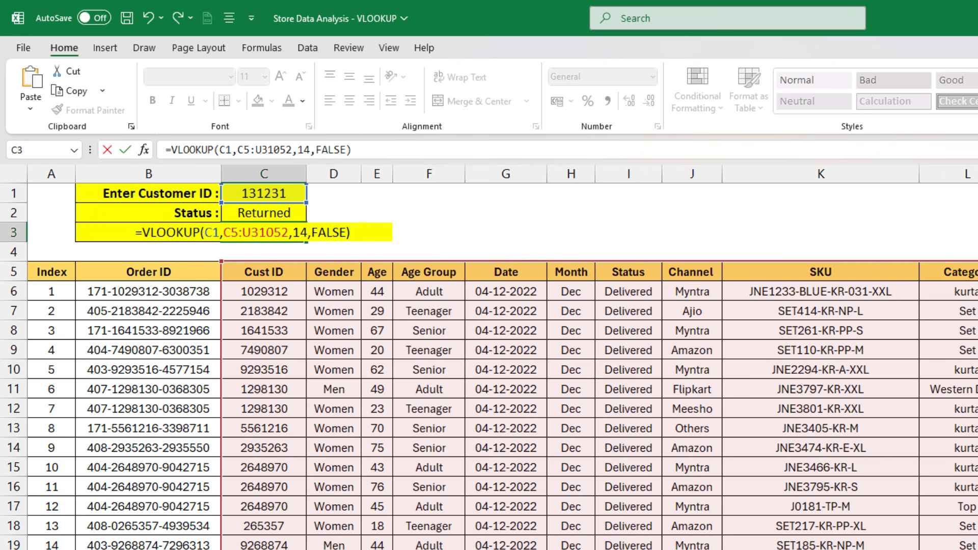
{"action": "key", "text": "Return"}
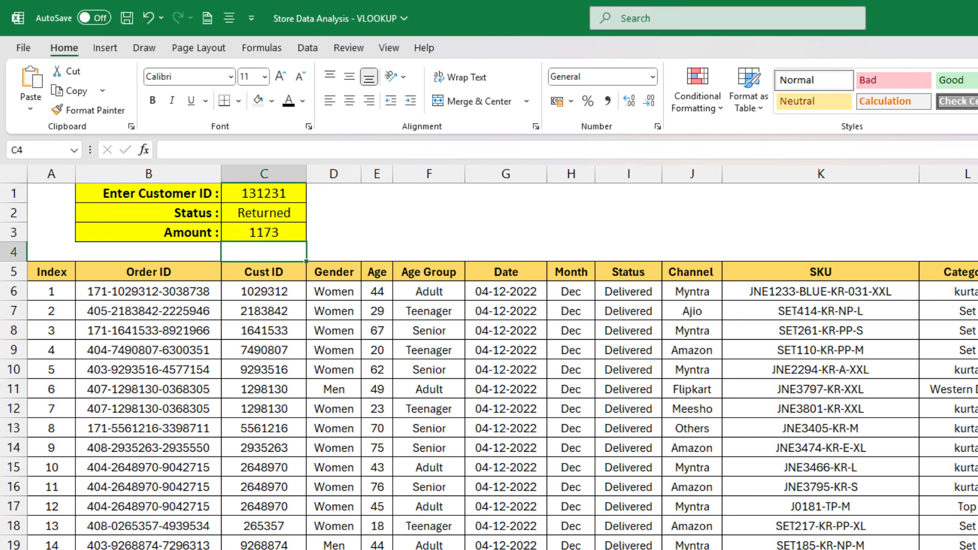
- Replace the customer ID in C1 with that of the customer at index 6 to test the Status and Amount lookups
{"action": "key", "text": "Up"}
{"action": "key", "text": "Up"}
{"action": "key", "text": "Up"}
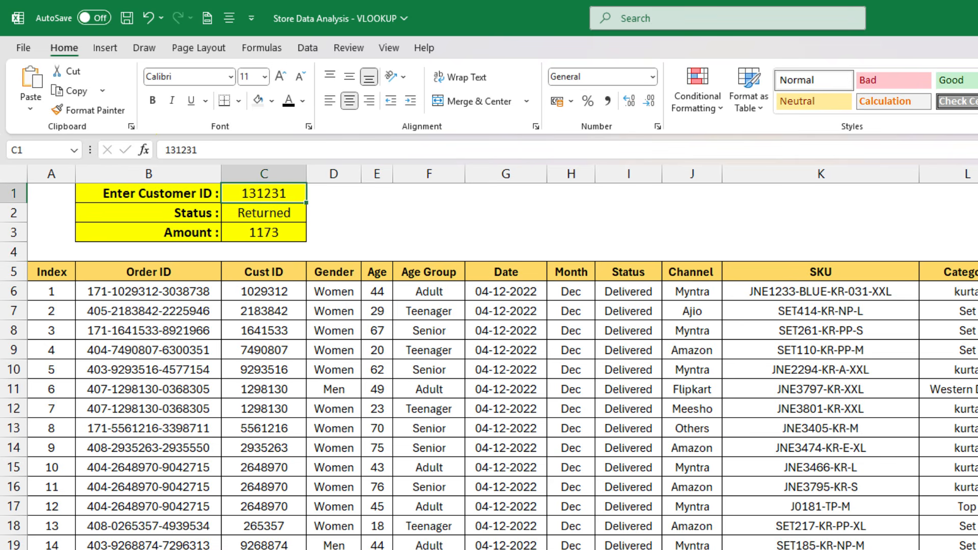
{"action": "type", "text": "129"}
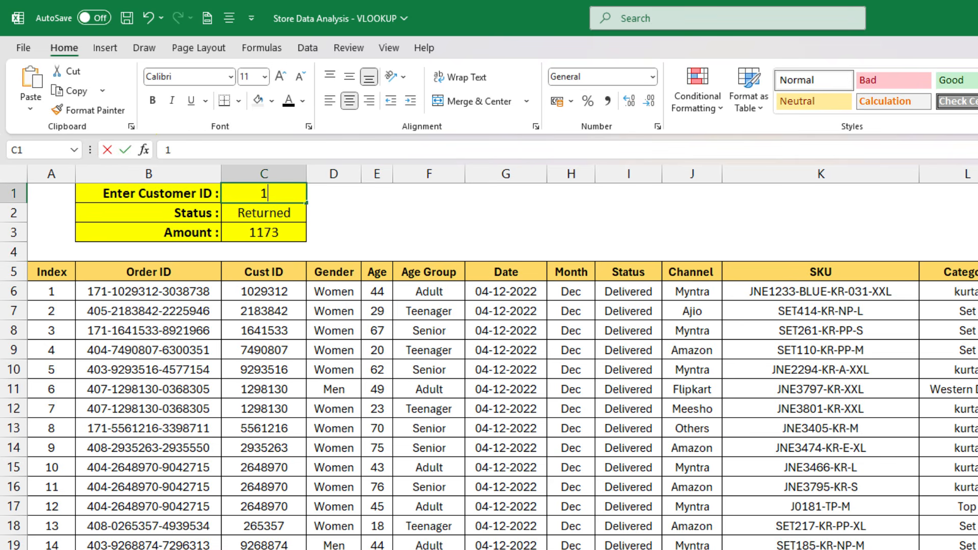
{"action": "type", "text": "8130"}
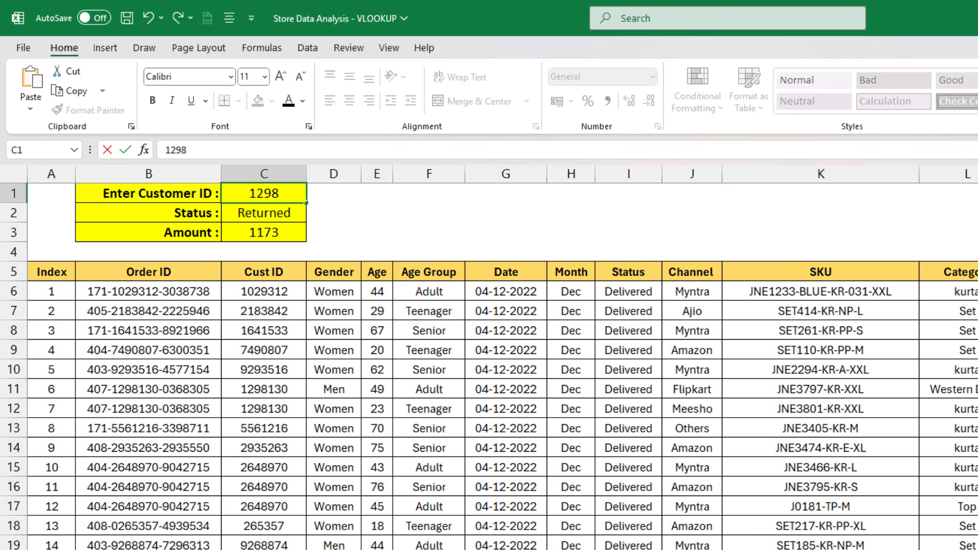
{"action": "key", "text": "Return"}
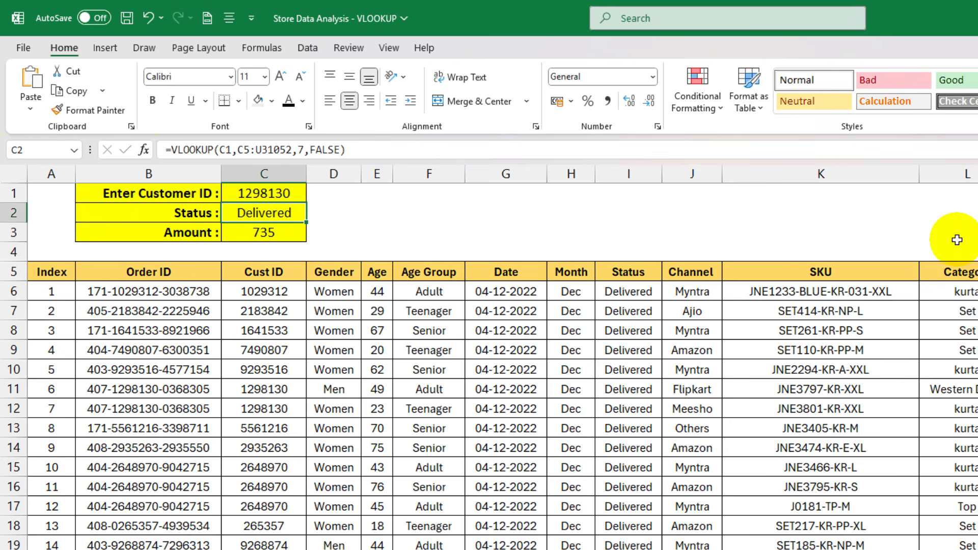
{"action": "left_click", "coordinate": [261, 236]}
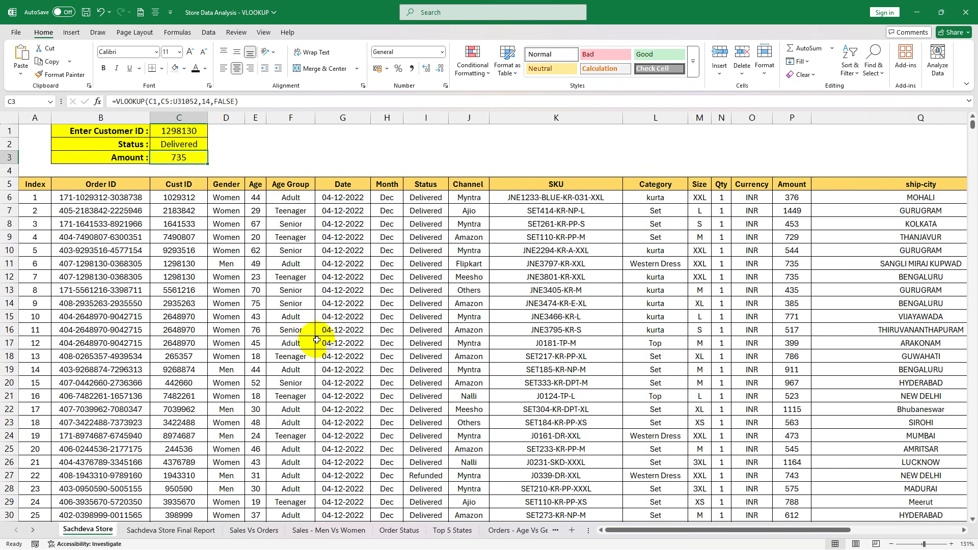
{"action": "left_click", "coordinate": [264, 486]}
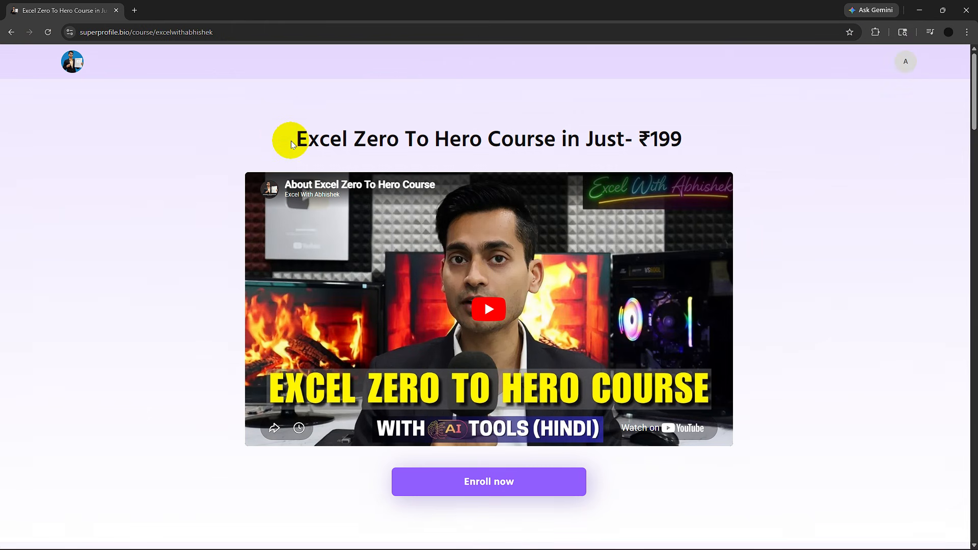
- Switch to the browser and look through the Excel Zero To Hero Course page, from its title and description to the course modules
{"action": "left_click_drag", "start_coordinate": [290, 137], "coordinate": [691, 146]}
{"action": "left_click", "coordinate": [754, 152]}
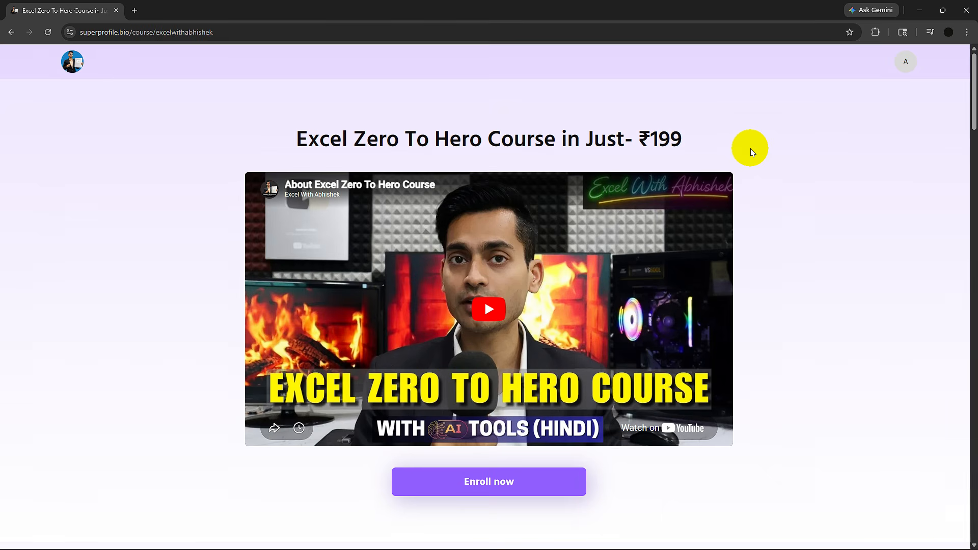
{"action": "scroll", "coordinate": [791, 197], "scroll_direction": "down", "scroll_amount": 7}
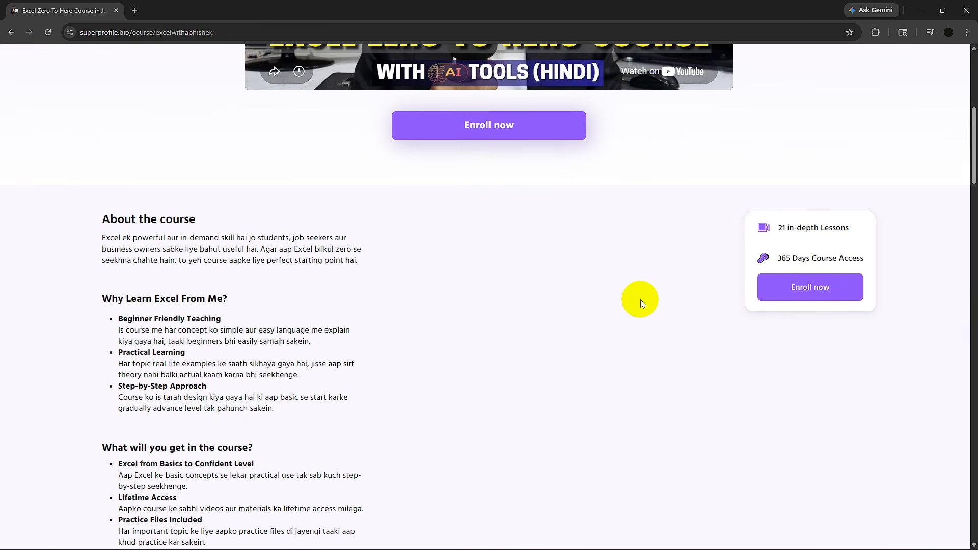
{"action": "scroll", "coordinate": [640, 301], "scroll_direction": "down", "scroll_amount": 4}
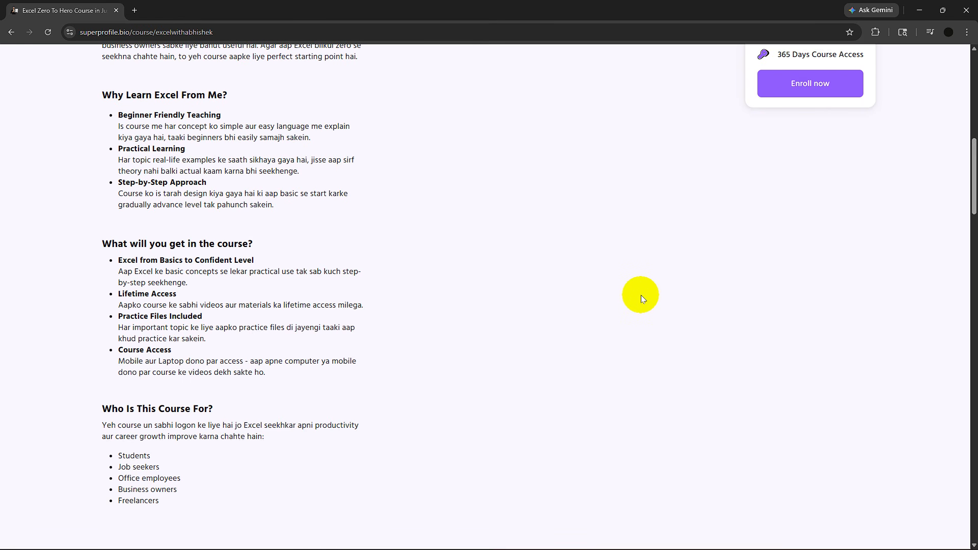
{"action": "scroll", "coordinate": [640, 295], "scroll_direction": "down", "scroll_amount": 14}
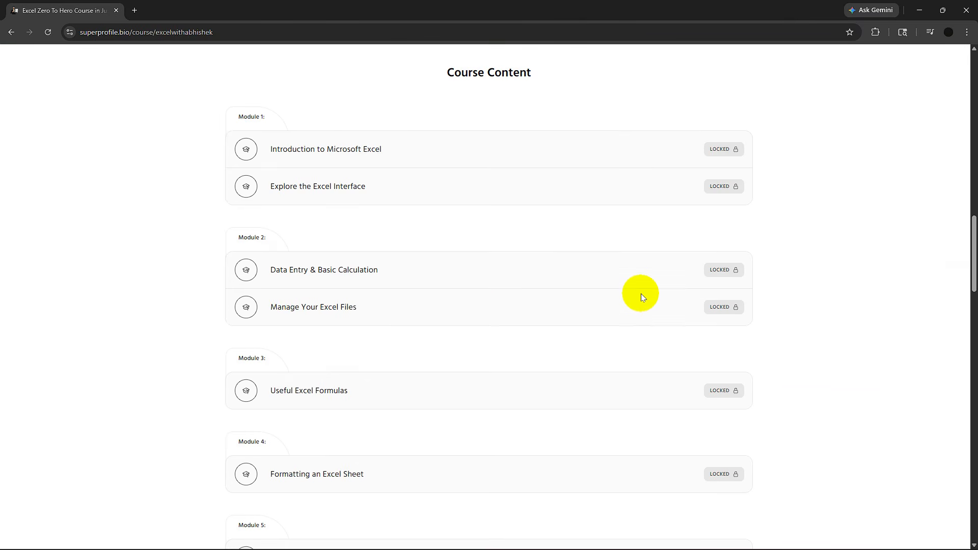
{"action": "scroll", "coordinate": [640, 293], "scroll_direction": "down", "scroll_amount": 20}
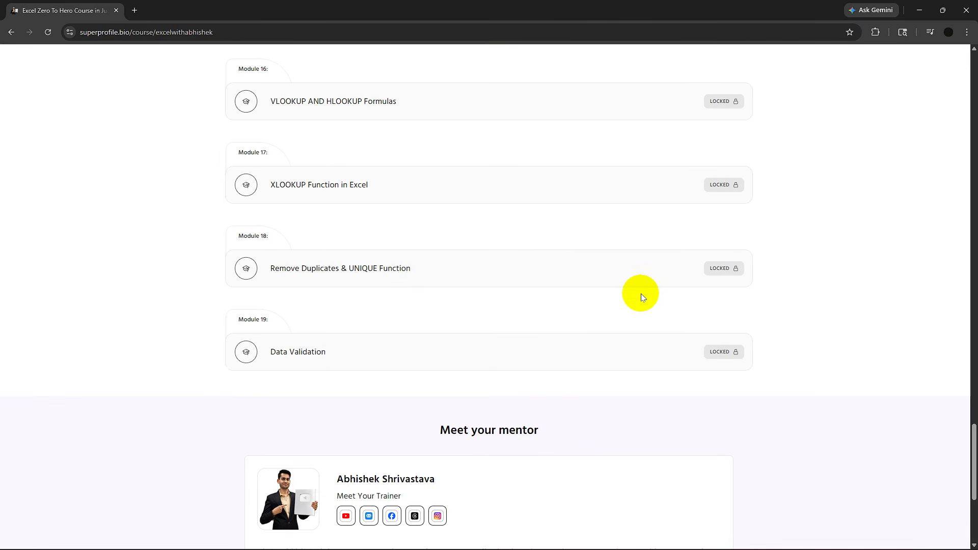
{"action": "scroll", "coordinate": [644, 292], "scroll_direction": "down", "scroll_amount": 5}
{"action": "scroll", "coordinate": [641, 288], "scroll_direction": "up", "scroll_amount": 20}
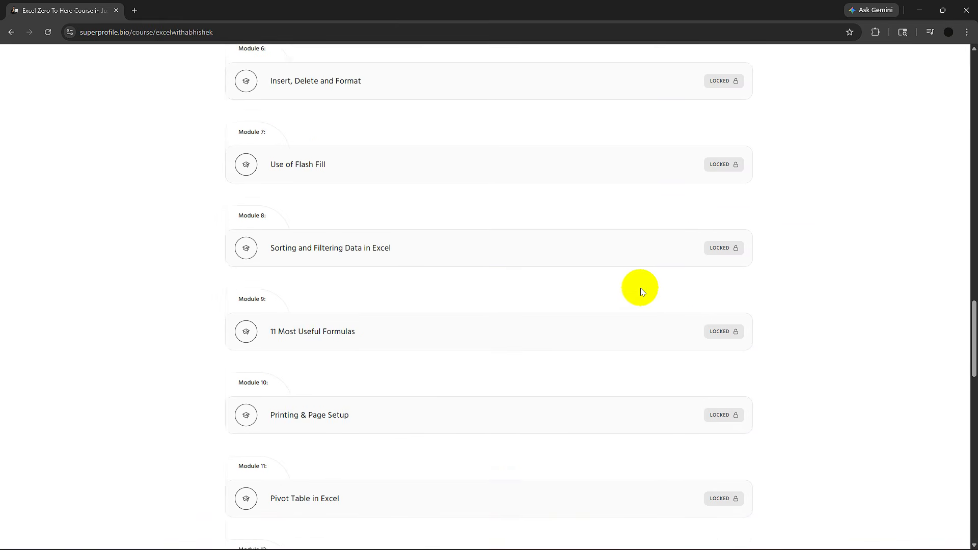
{"action": "scroll", "coordinate": [630, 276], "scroll_direction": "up", "scroll_amount": 15}
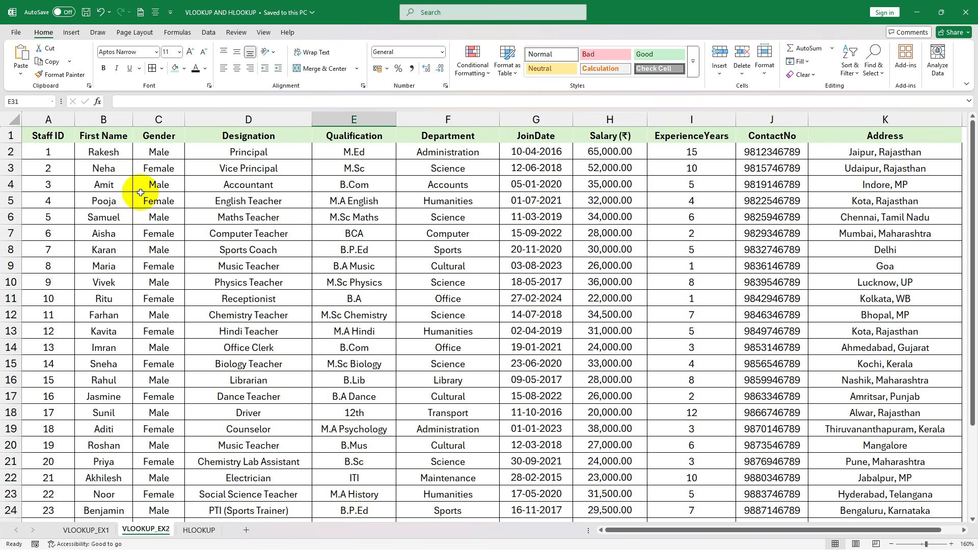
- In the Excel workbook VLOOKUP AND HLOOKUP, examine the VLOOKUP_EX2 search row 30 from Search by ID through ContactNo
{"action": "scroll", "coordinate": [410, 311], "scroll_direction": "down", "scroll_amount": 6}
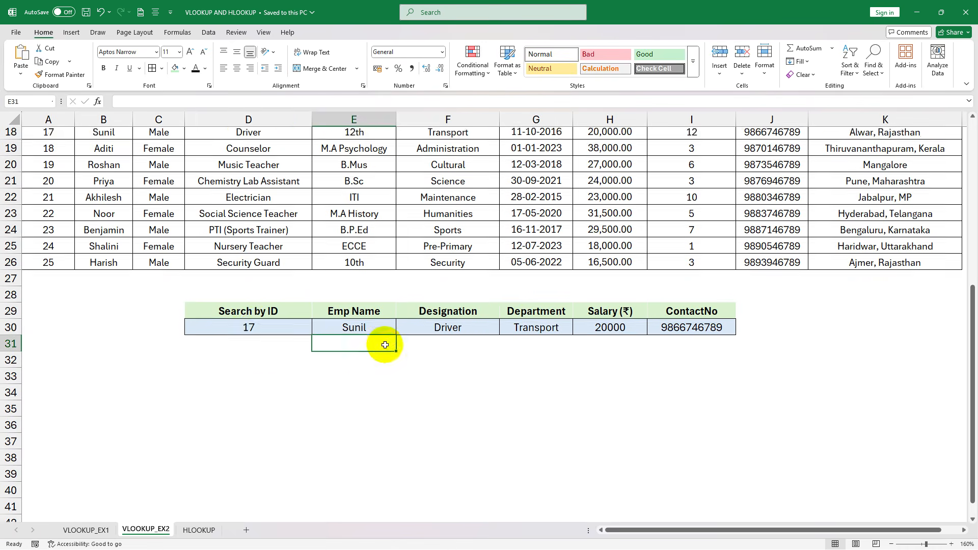
{"action": "scroll", "coordinate": [376, 341], "scroll_direction": "down", "scroll_amount": 1}
{"action": "left_click", "coordinate": [258, 313]}
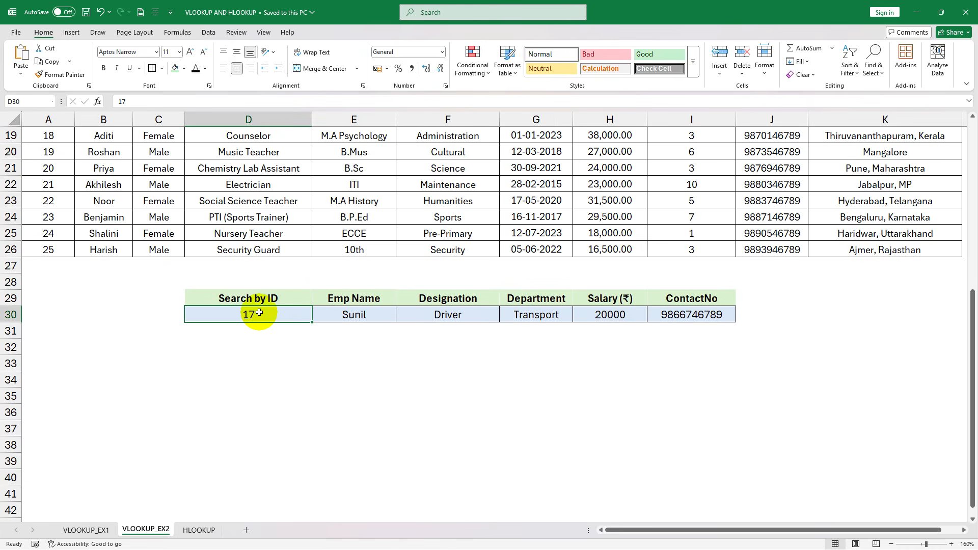
{"action": "left_click", "coordinate": [370, 315]}
{"action": "left_click", "coordinate": [448, 313]}
{"action": "left_click", "coordinate": [526, 315]}
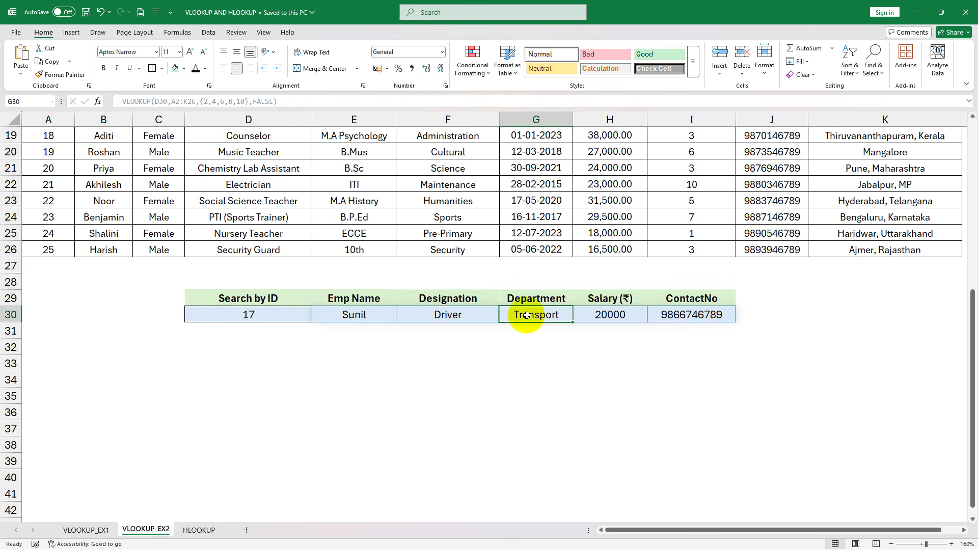
{"action": "left_click", "coordinate": [614, 315]}
{"action": "left_click", "coordinate": [687, 316]}
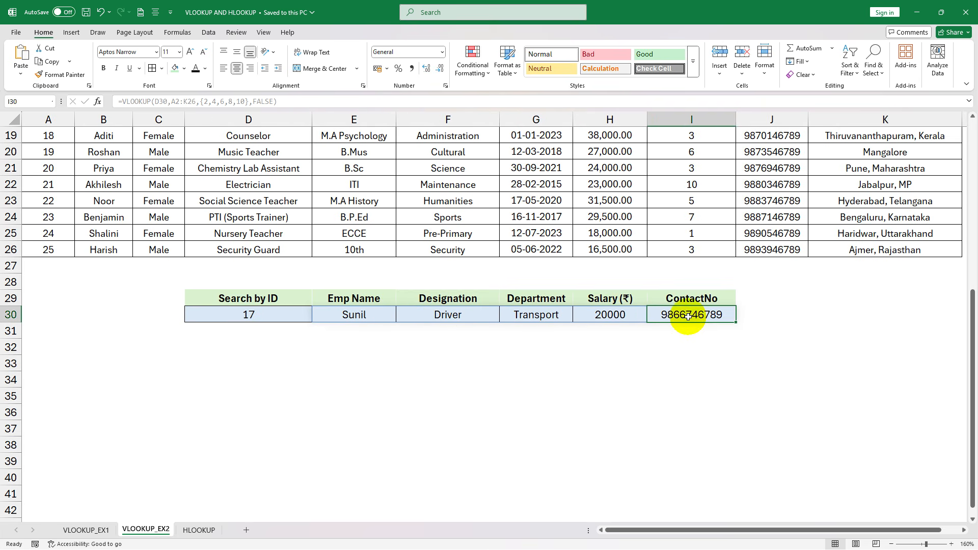
- Compare the staff table with the search row 30, examining the Search by ID cell and each lookup field from Emp Name through ContactNo
{"action": "scroll", "coordinate": [234, 281], "scroll_direction": "up", "scroll_amount": 6}
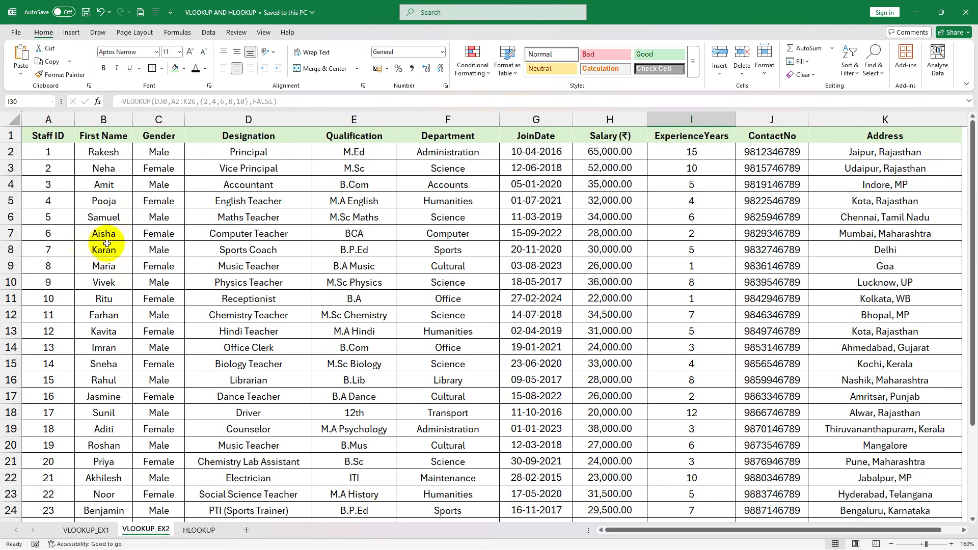
{"action": "left_click", "coordinate": [55, 230]}
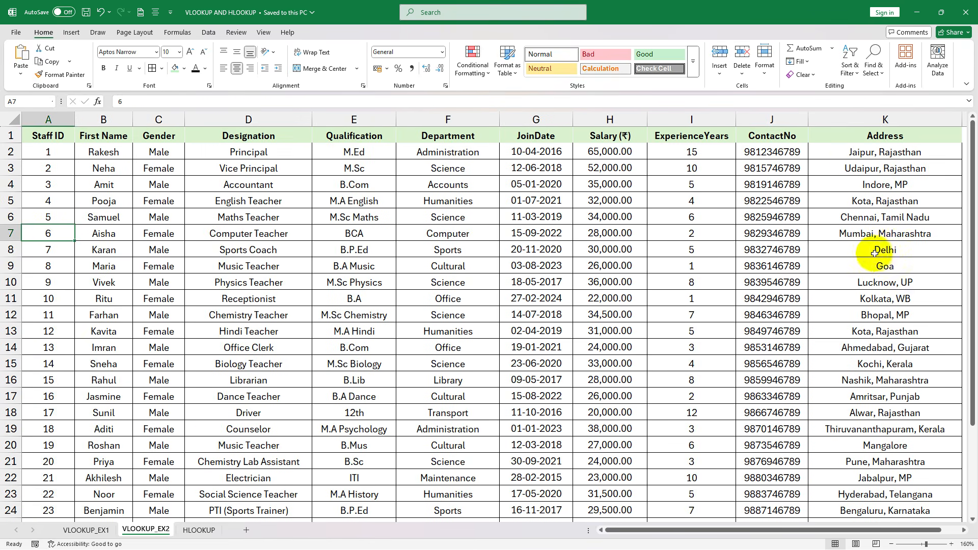
{"action": "scroll", "coordinate": [477, 274], "scroll_direction": "down", "scroll_amount": 3}
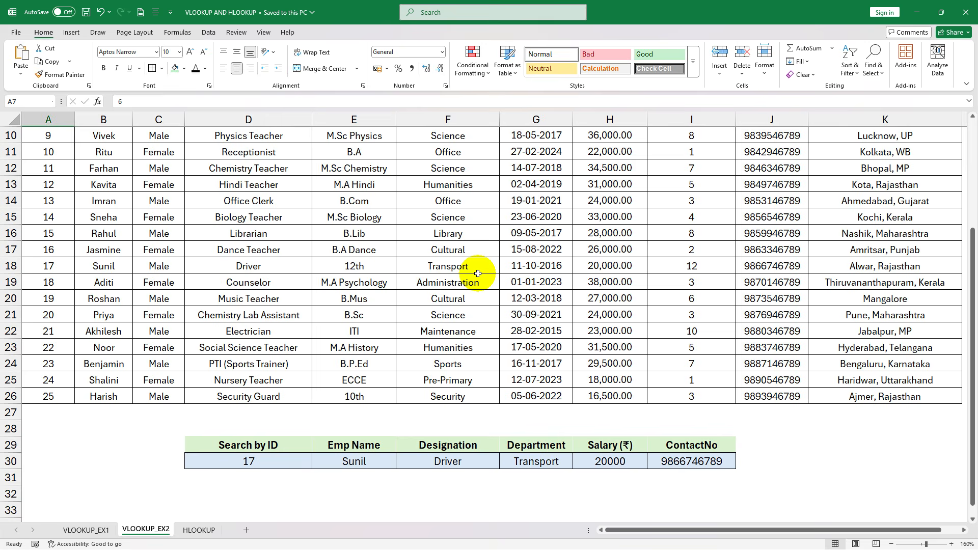
{"action": "scroll", "coordinate": [477, 274], "scroll_direction": "down", "scroll_amount": 2}
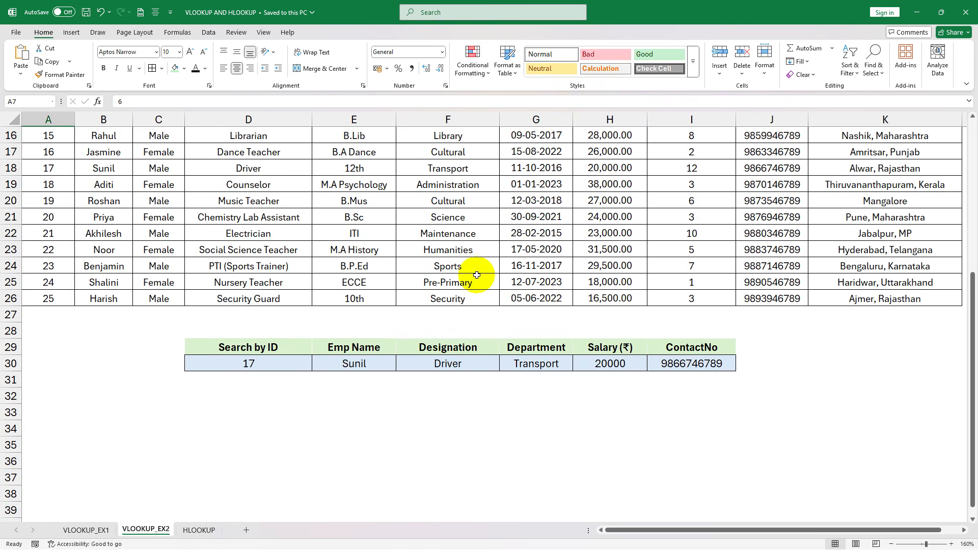
{"action": "left_click", "coordinate": [280, 366]}
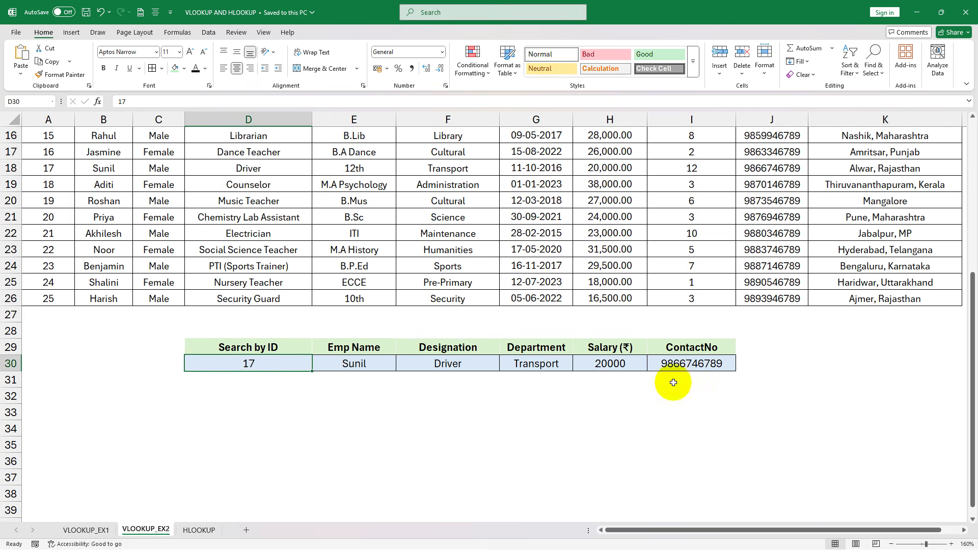
{"action": "left_click", "coordinate": [371, 362]}
{"action": "left_click", "coordinate": [448, 362]}
{"action": "left_click", "coordinate": [536, 363]}
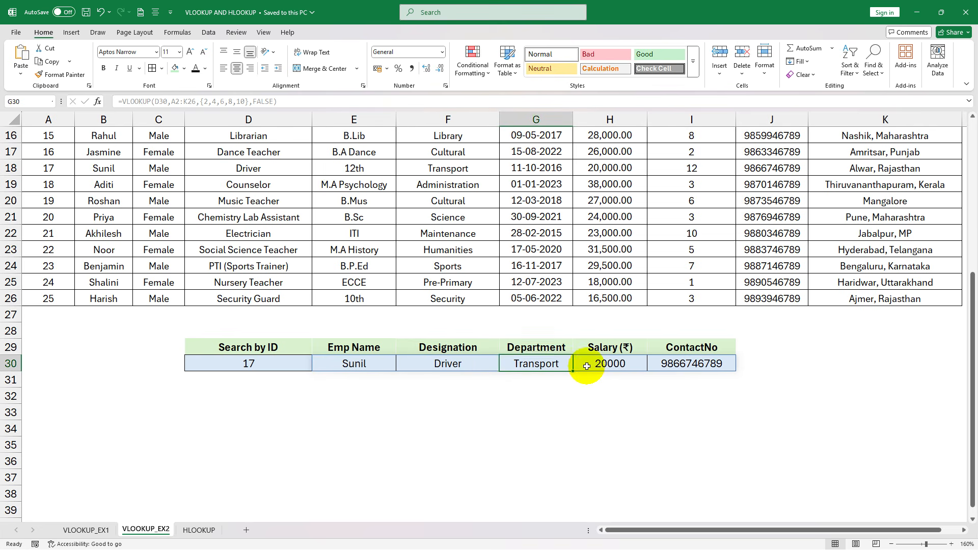
{"action": "left_click", "coordinate": [608, 364]}
{"action": "left_click", "coordinate": [698, 366]}
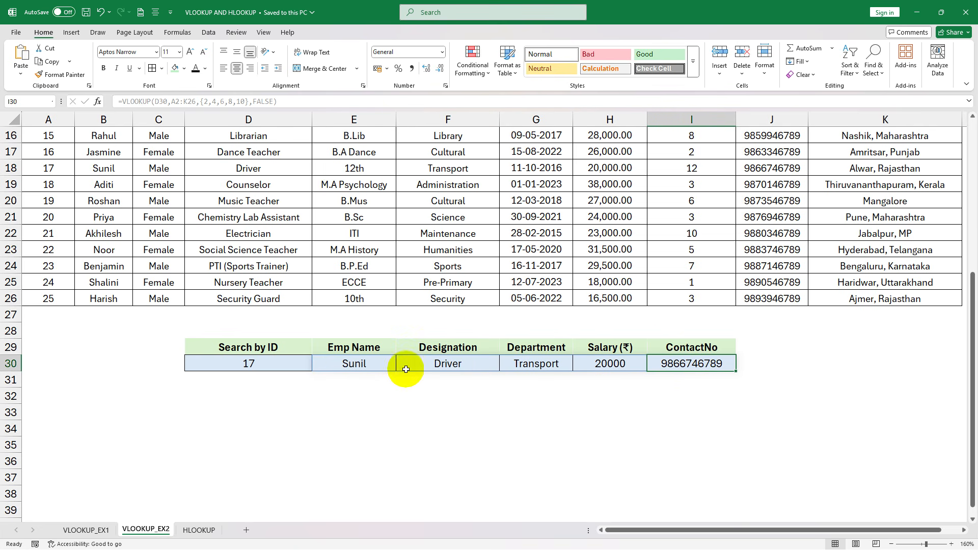
{"action": "left_click", "coordinate": [353, 365]}
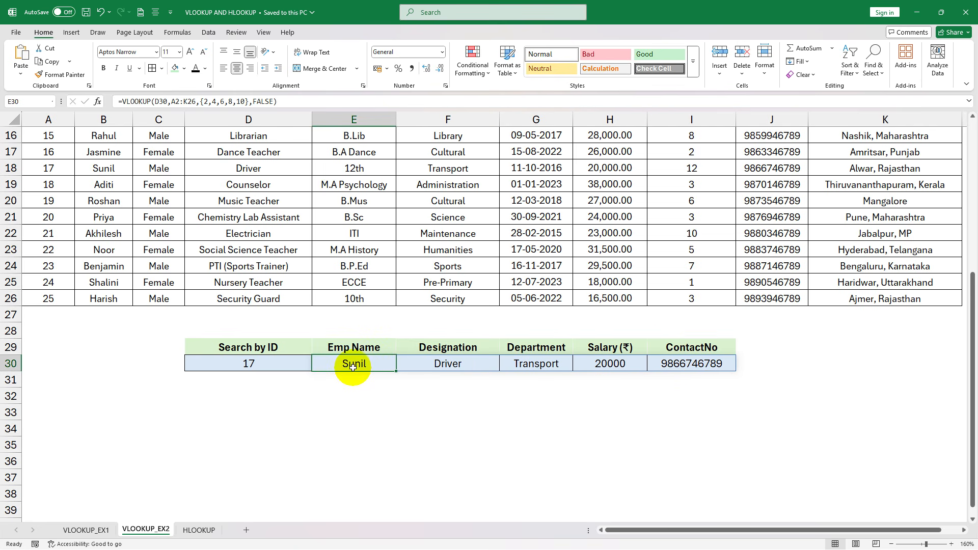
{"action": "left_click", "coordinate": [465, 366]}
{"action": "left_click", "coordinate": [532, 367]}
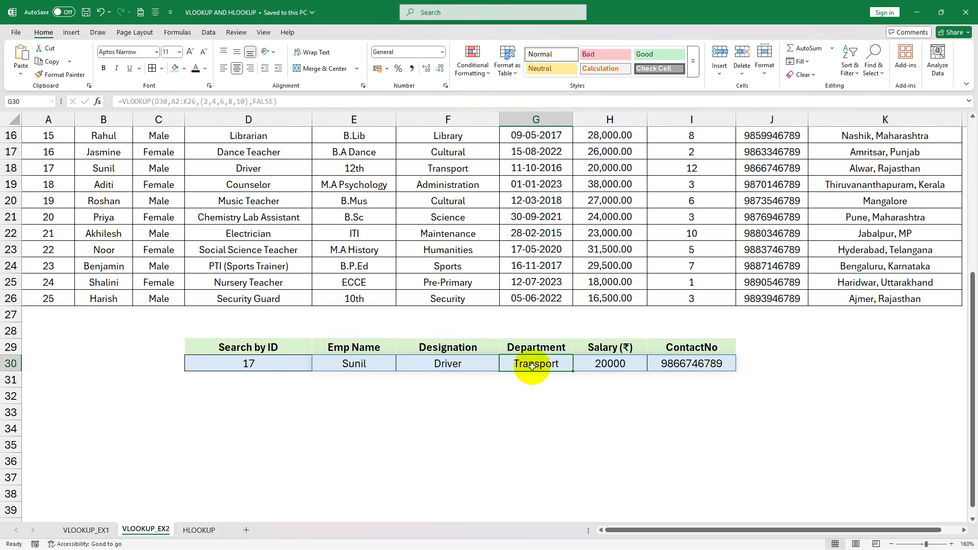
{"action": "left_click", "coordinate": [623, 365]}
{"action": "left_click", "coordinate": [685, 364]}
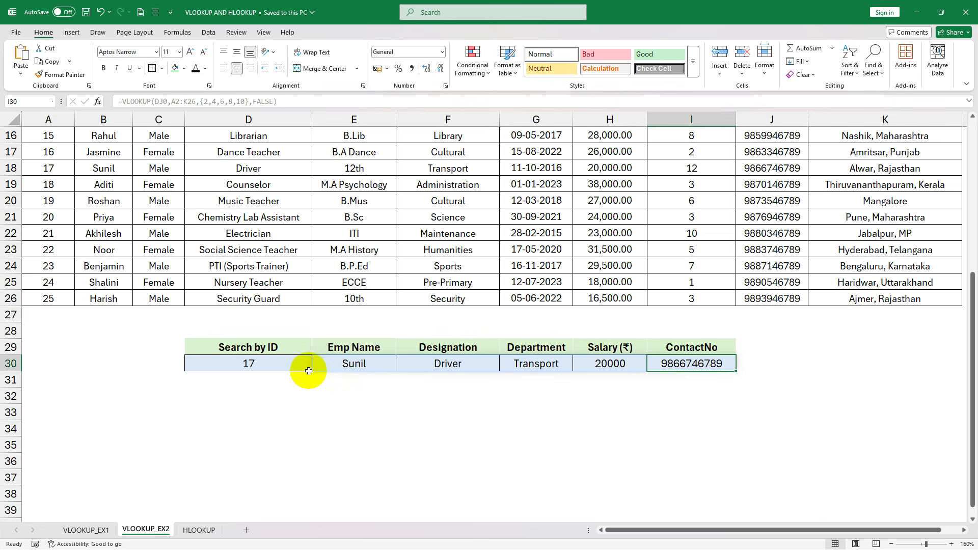
{"action": "left_click", "coordinate": [328, 369]}
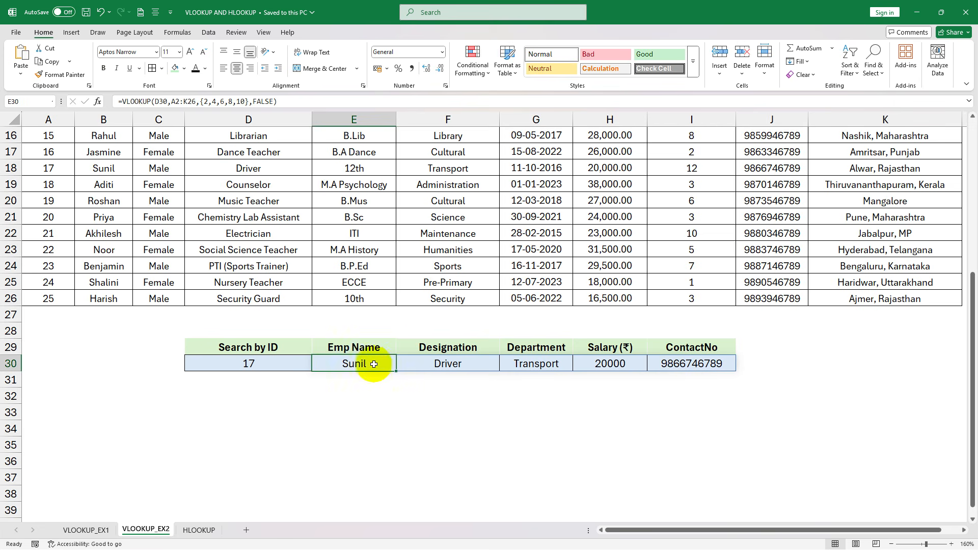
- Set the Search by ID cell D30 to 15 to test the lookup, and check the returned fields from Emp Name through ContactNo
{"action": "left_click", "coordinate": [265, 366]}
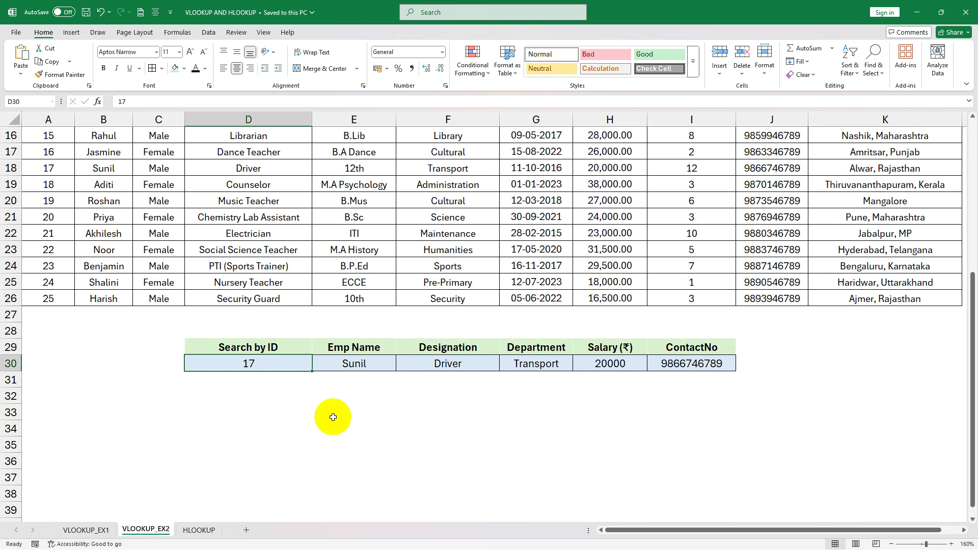
{"action": "scroll", "coordinate": [333, 417], "scroll_direction": "up", "scroll_amount": 1}
{"action": "type", "text": "15"}
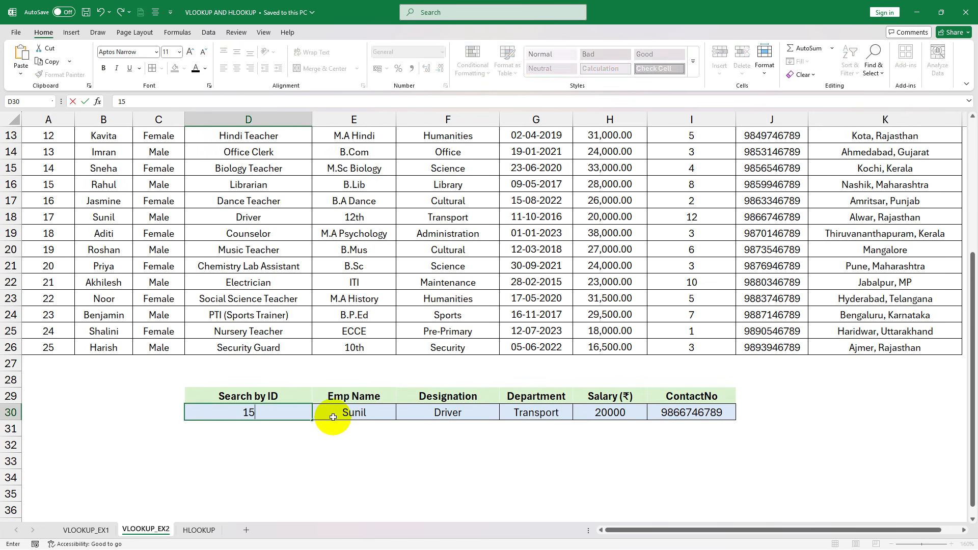
{"action": "key", "text": "Return"}
{"action": "left_click", "coordinate": [333, 417]}
{"action": "left_click", "coordinate": [448, 412]}
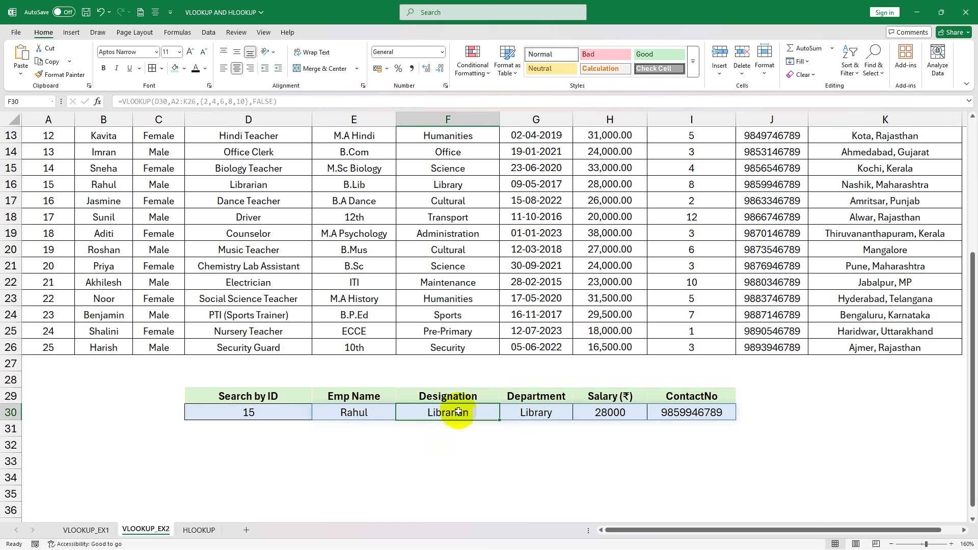
{"action": "left_click", "coordinate": [538, 412]}
{"action": "left_click", "coordinate": [622, 413]}
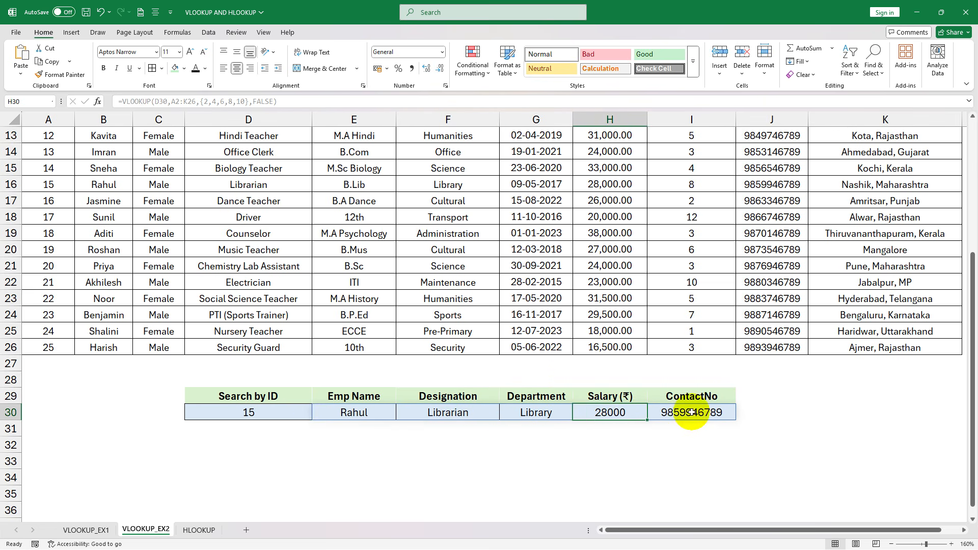
{"action": "left_click", "coordinate": [681, 412]}
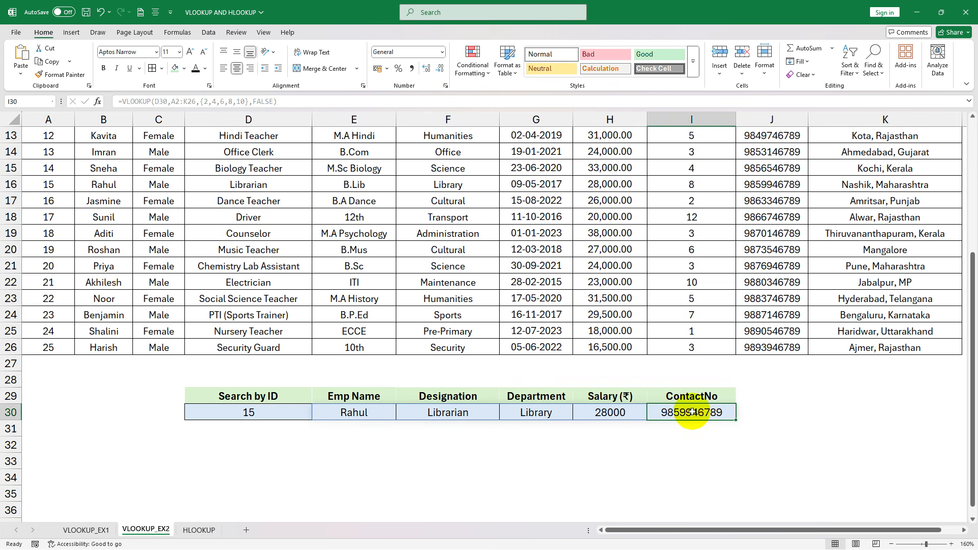
- Clear the lookup results in E30:I30 and the search ID in D30
{"action": "left_click", "coordinate": [286, 413]}
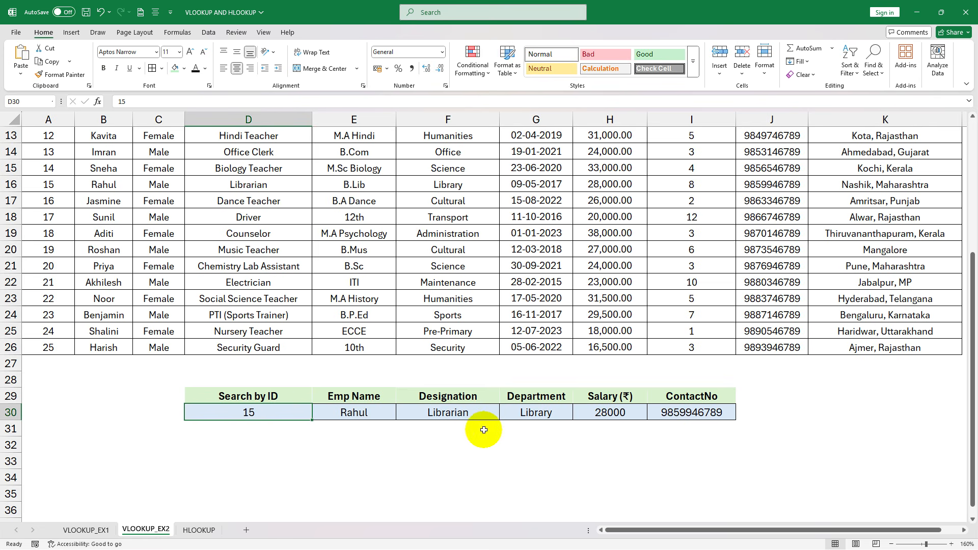
{"action": "scroll", "coordinate": [253, 313], "scroll_direction": "up", "scroll_amount": 4}
{"action": "scroll", "coordinate": [753, 251], "scroll_direction": "down", "scroll_amount": 6}
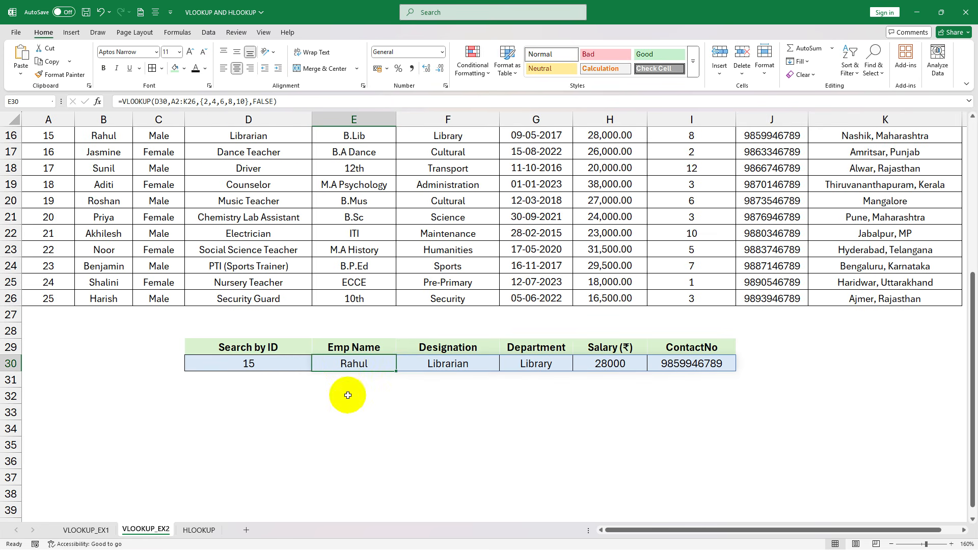
{"action": "left_click_drag", "start_coordinate": [363, 363], "coordinate": [706, 363]}
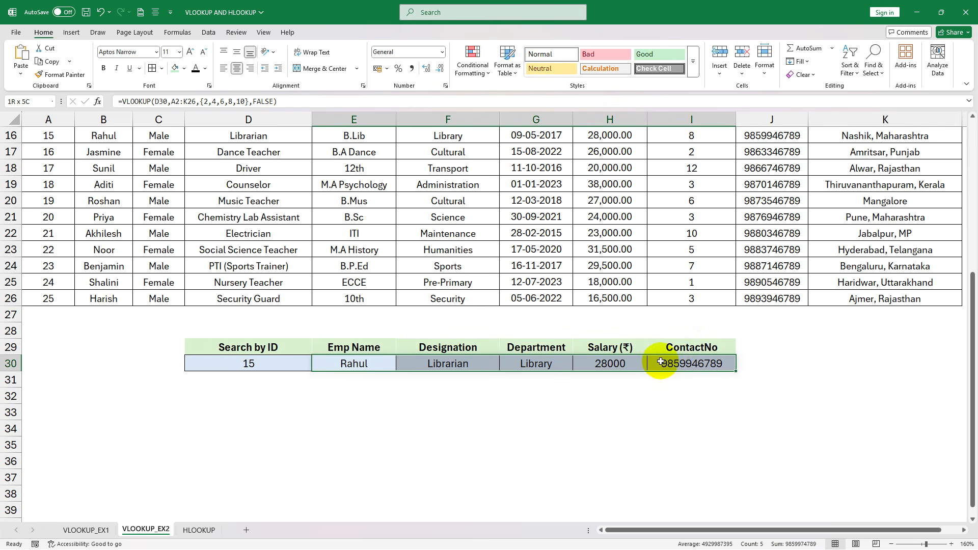
{"action": "key", "text": "Delete"}
{"action": "left_click", "coordinate": [253, 363]}
{"action": "key", "text": "Delete"}
- Start a VLOOKUP formula in the Emp Name cell E30 with D30 as the lookup value and A2:K26 as the table array
{"action": "left_click", "coordinate": [351, 360]}
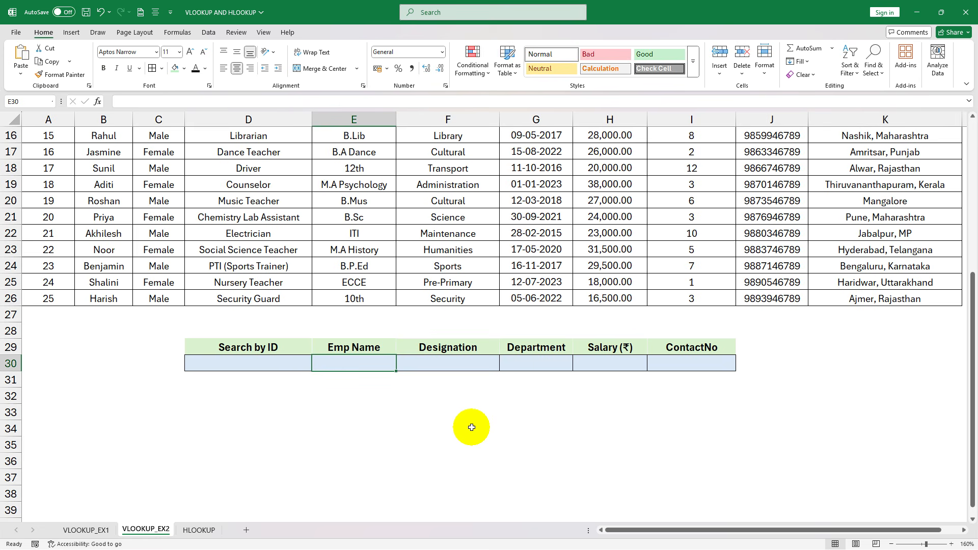
{"action": "type", "text": "=VLOOKUP("}
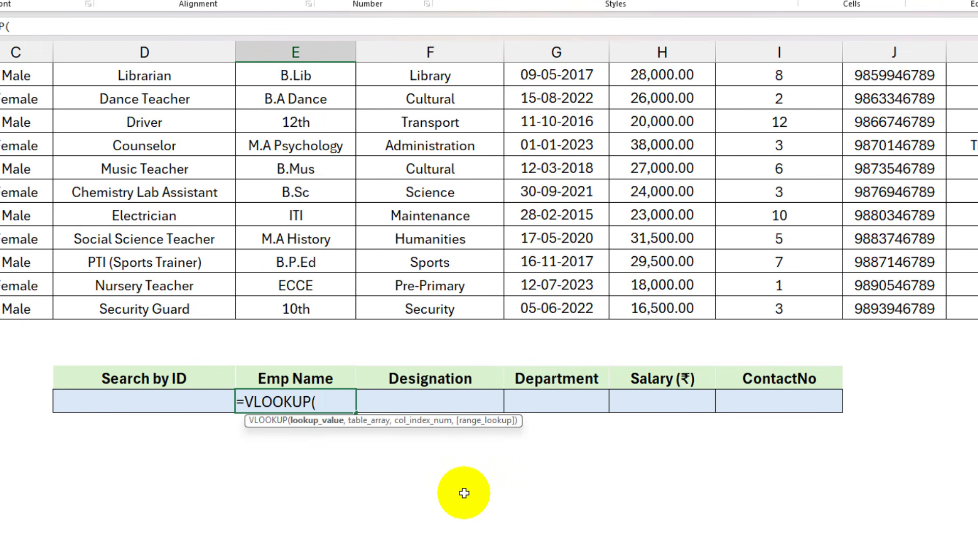
{"action": "left_click", "coordinate": [143, 400]}
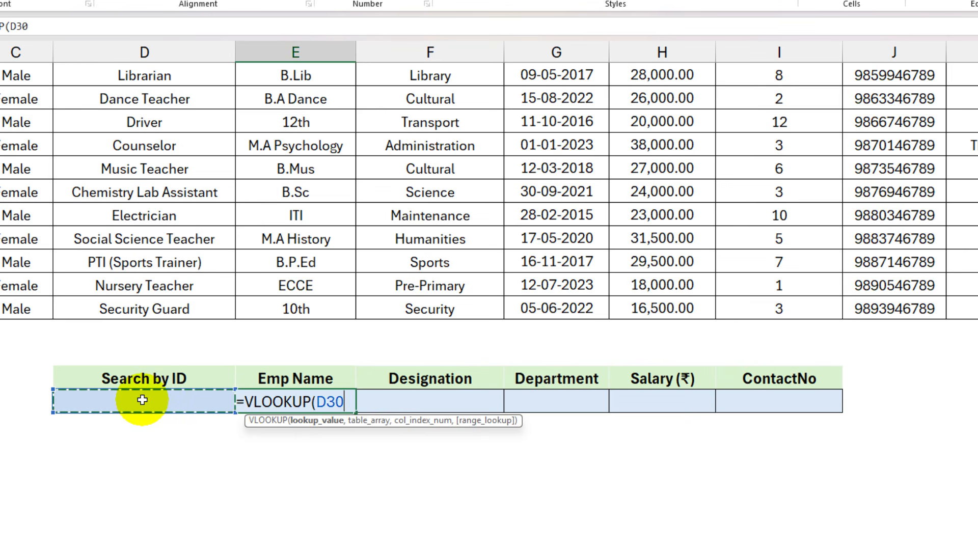
{"action": "type", "text": ","}
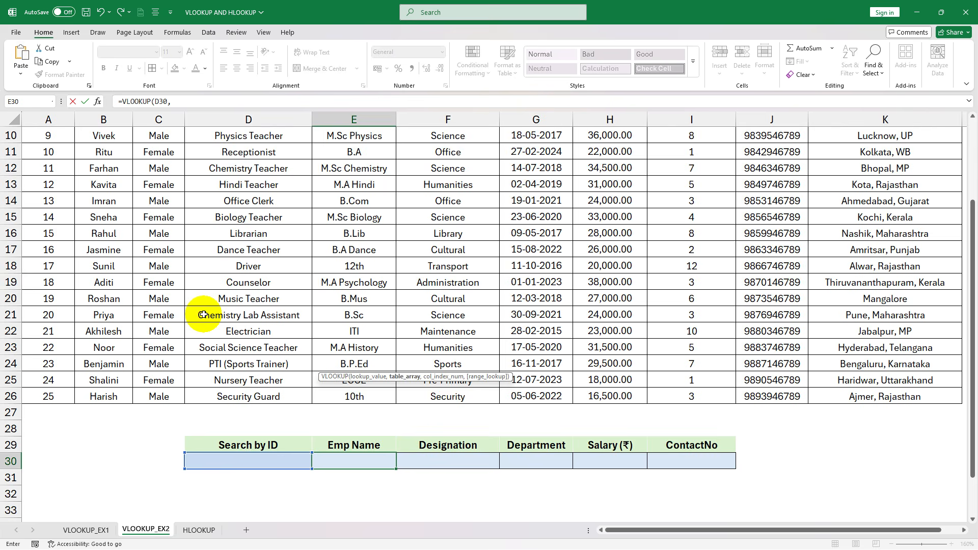
{"action": "scroll", "coordinate": [202, 314], "scroll_direction": "down", "scroll_amount": 1}
{"action": "scroll", "coordinate": [192, 315], "scroll_direction": "up", "scroll_amount": 4}
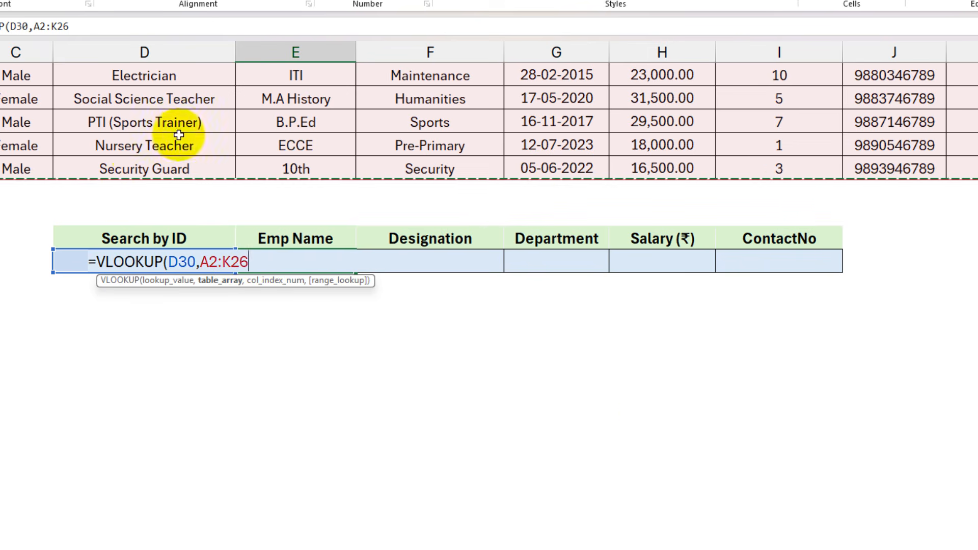
{"action": "type", "text": ","}
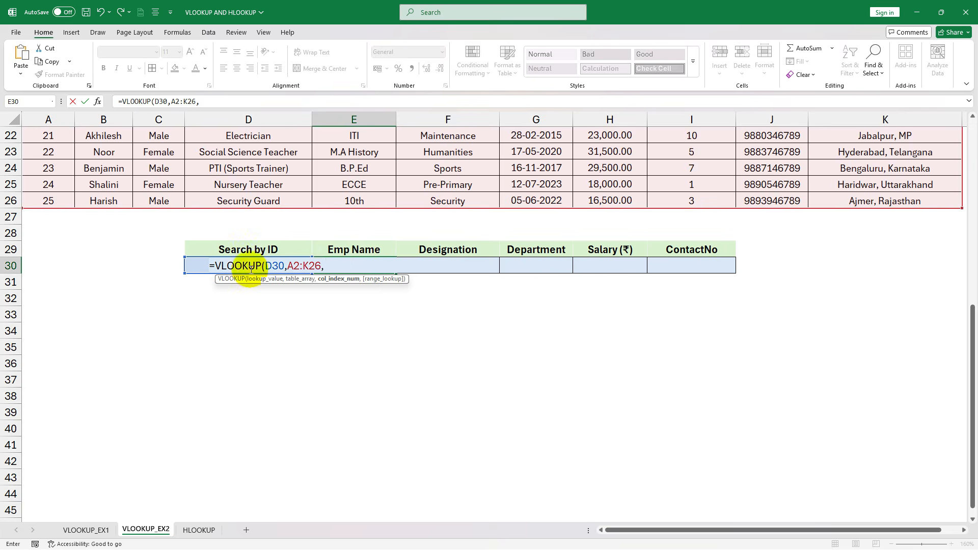
- Open a curly-brace array for the column index argument and enter 2 for First Name and 4 for Designation
{"action": "scroll", "coordinate": [282, 361], "scroll_direction": "up", "scroll_amount": 3}
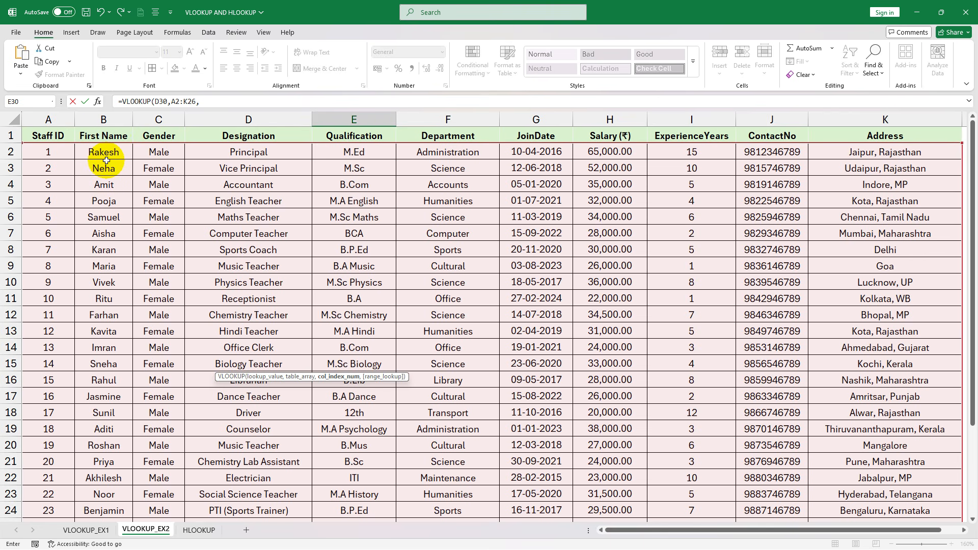
{"action": "scroll", "coordinate": [345, 356], "scroll_direction": "down", "scroll_amount": 5}
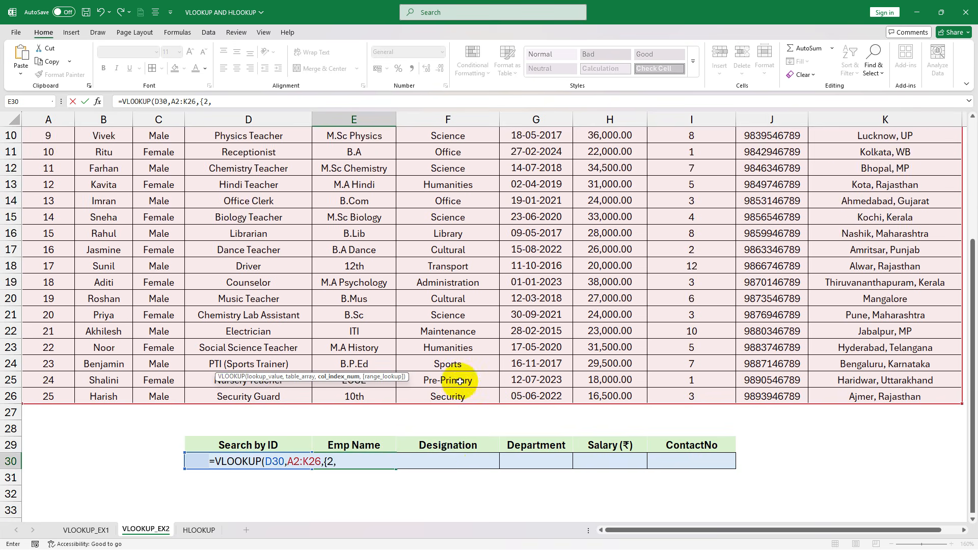
{"action": "scroll", "coordinate": [367, 297], "scroll_direction": "up", "scroll_amount": 3}
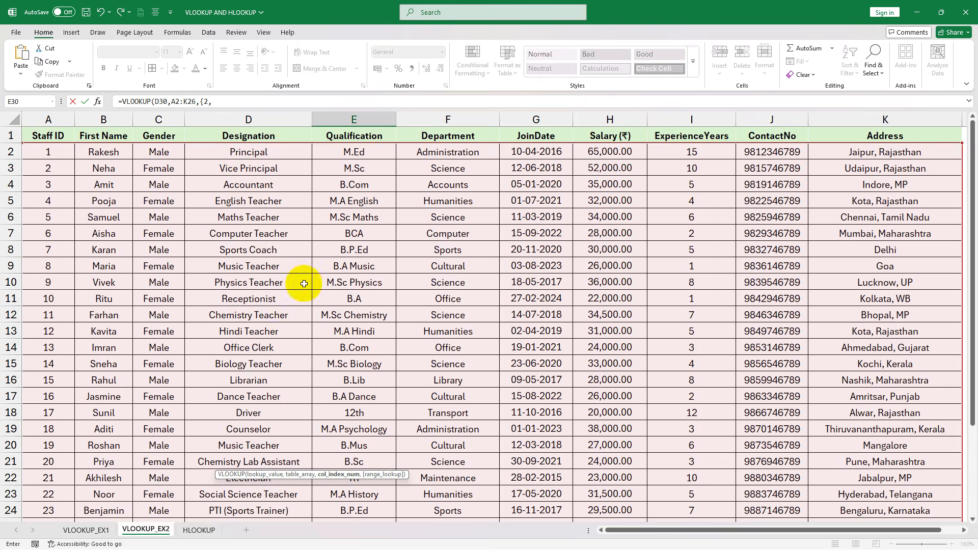
{"action": "scroll", "coordinate": [308, 290], "scroll_direction": "down", "scroll_amount": 6}
{"action": "type", "text": "4,"}
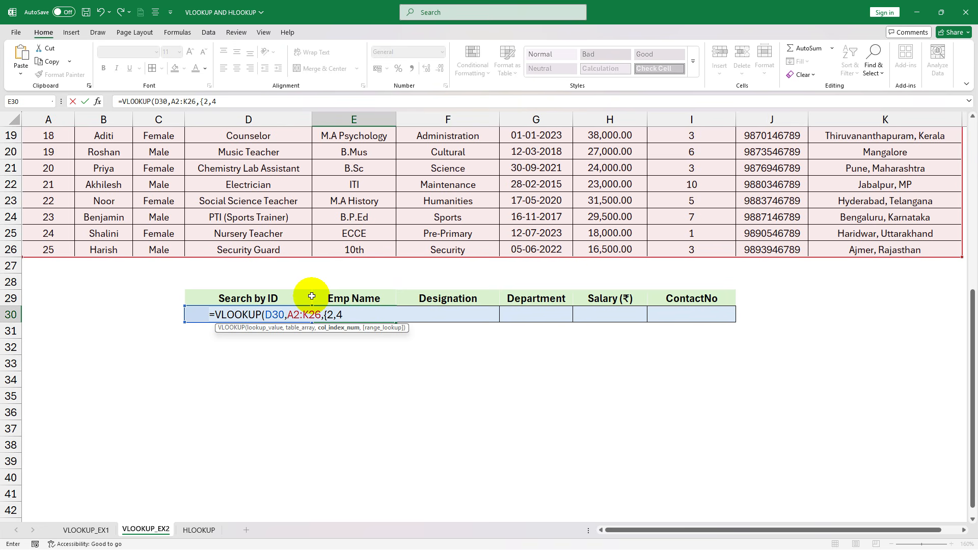
- Add 6 for Department, 8 for Salary and 10 for ContactNo to the column index array, and close the array
{"action": "scroll", "coordinate": [551, 326], "scroll_direction": "up", "scroll_amount": 6}
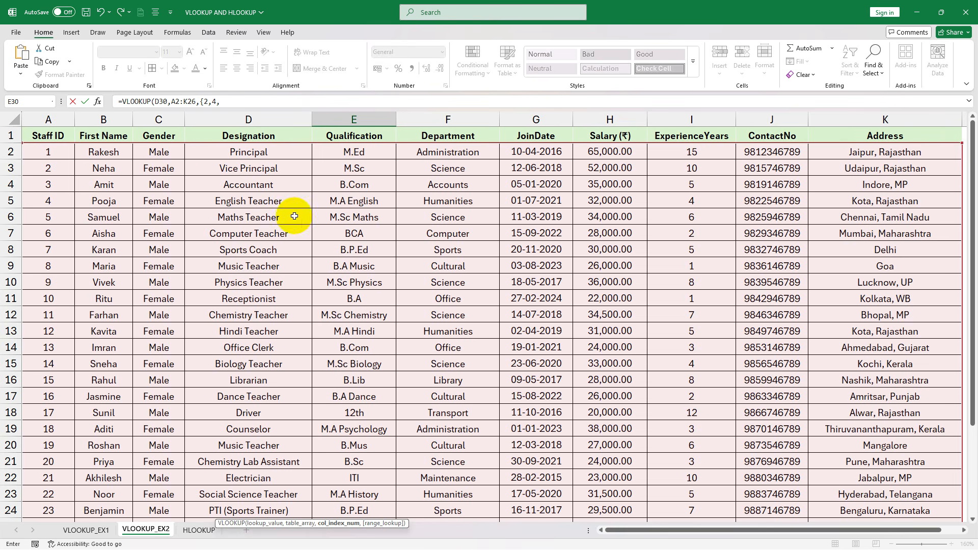
{"action": "scroll", "coordinate": [452, 233], "scroll_direction": "down", "scroll_amount": 4}
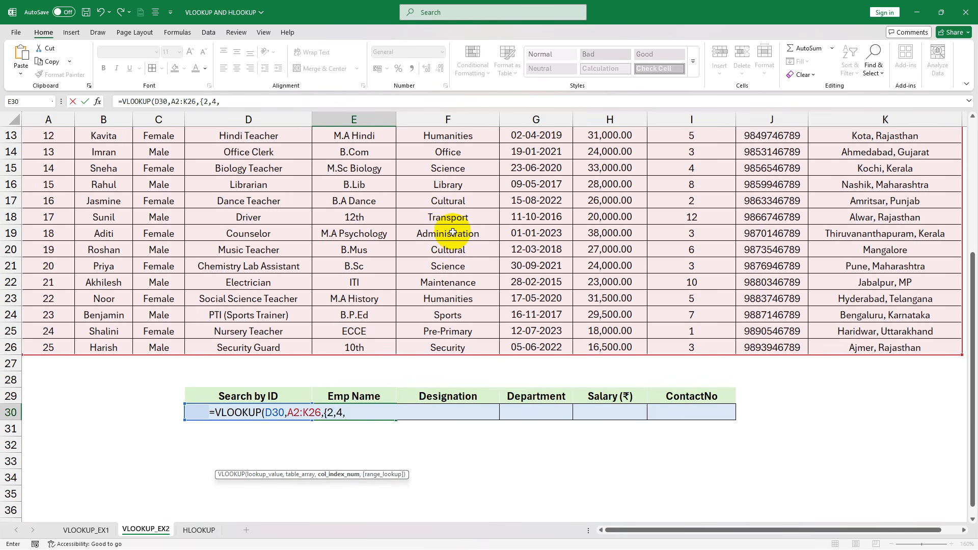
{"action": "type", "text": ","}
{"action": "scroll", "coordinate": [452, 233], "scroll_direction": "up", "scroll_amount": 4}
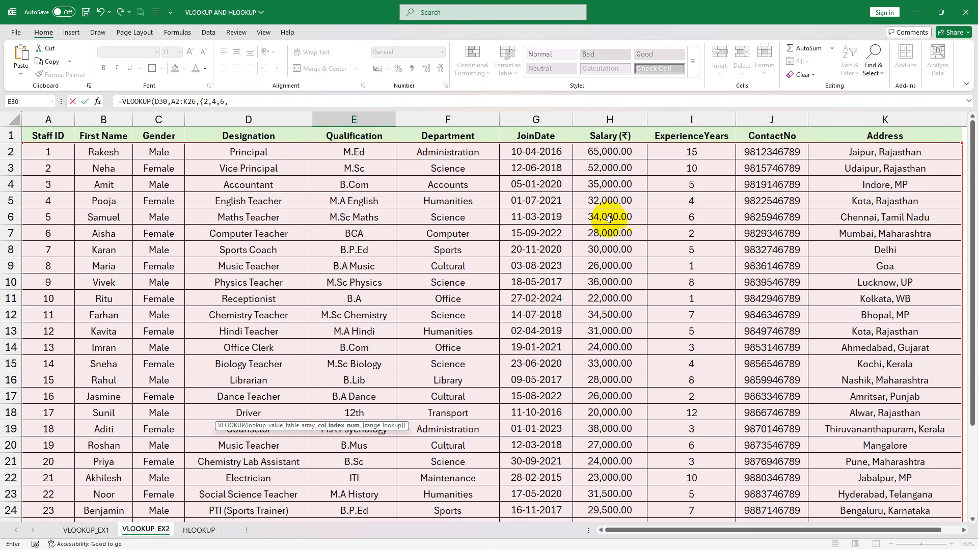
{"action": "scroll", "coordinate": [611, 239], "scroll_direction": "down", "scroll_amount": 4}
{"action": "type", "text": "8,"}
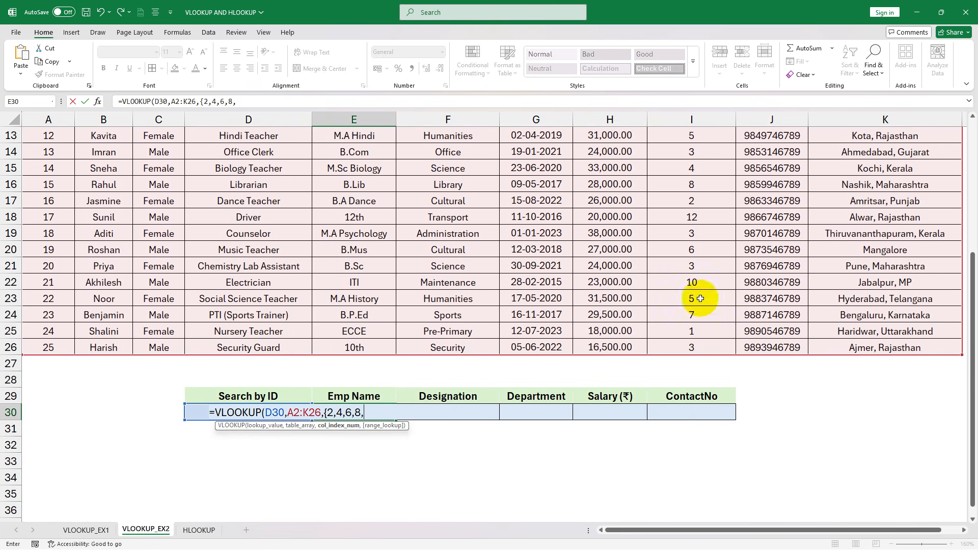
{"action": "scroll", "coordinate": [627, 387], "scroll_direction": "up", "scroll_amount": 4}
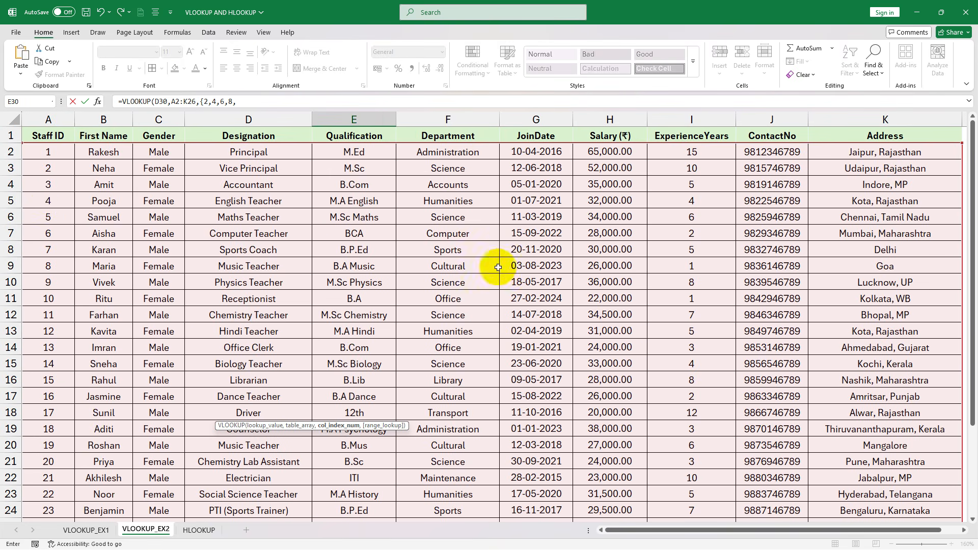
{"action": "scroll", "coordinate": [692, 229], "scroll_direction": "down", "scroll_amount": 4}
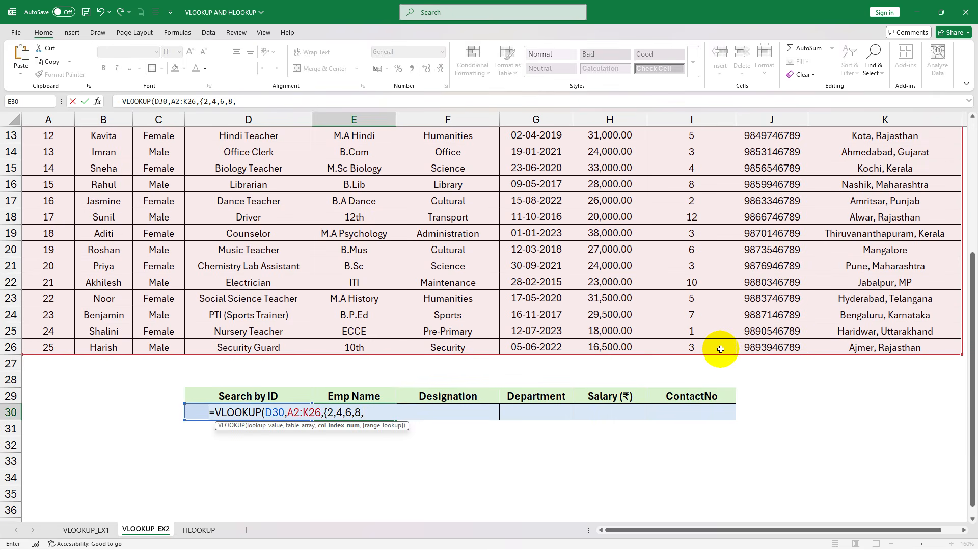
{"action": "type", "text": "10},"}
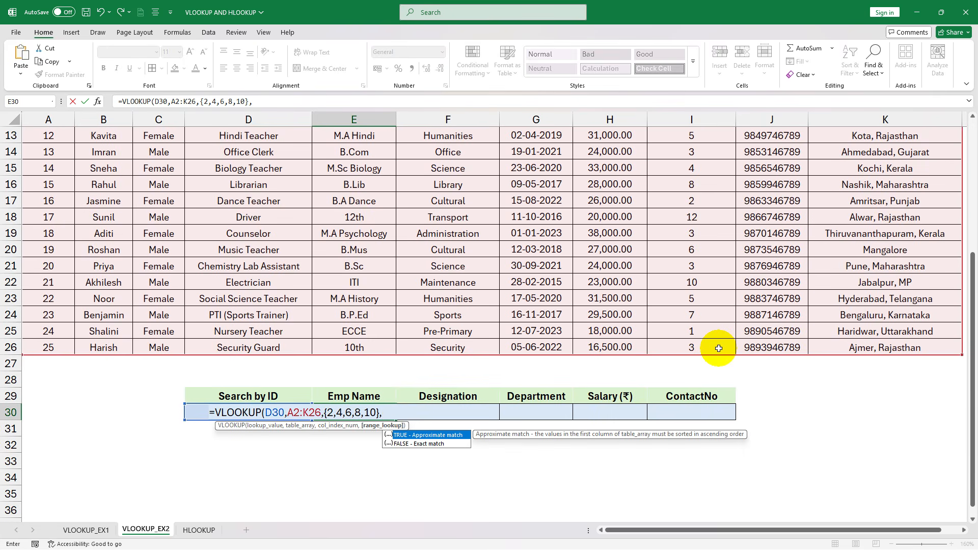
{"action": "type", "text": "F"}
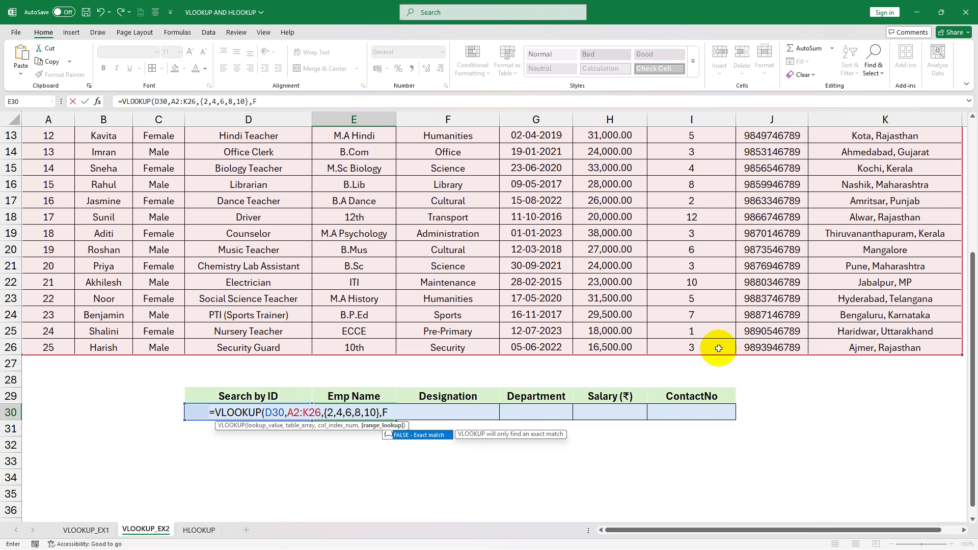
{"action": "type", "text": "ALSE)"}
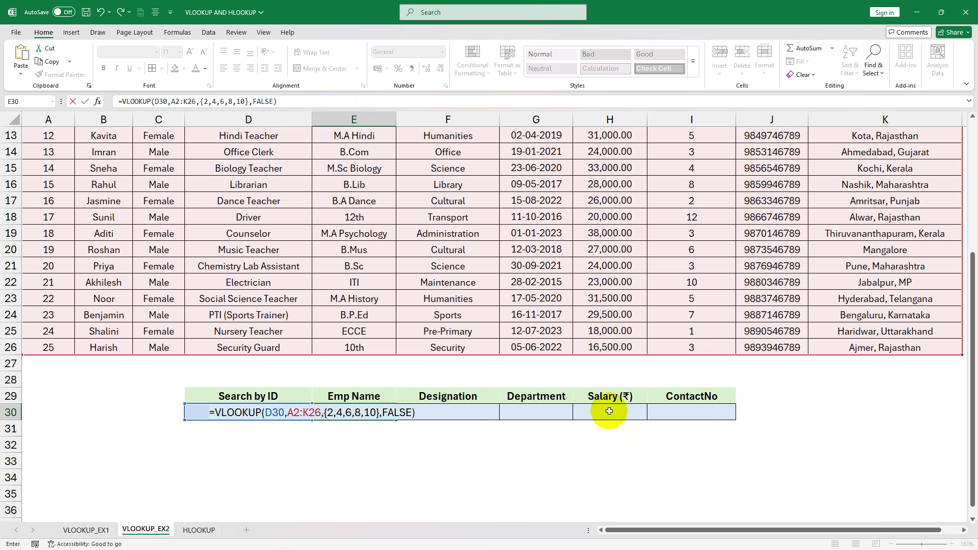
- Set the VLOOKUP's range lookup argument to FALSE for an exact match and enter the completed formula in E30
{"action": "key", "text": "Return"}
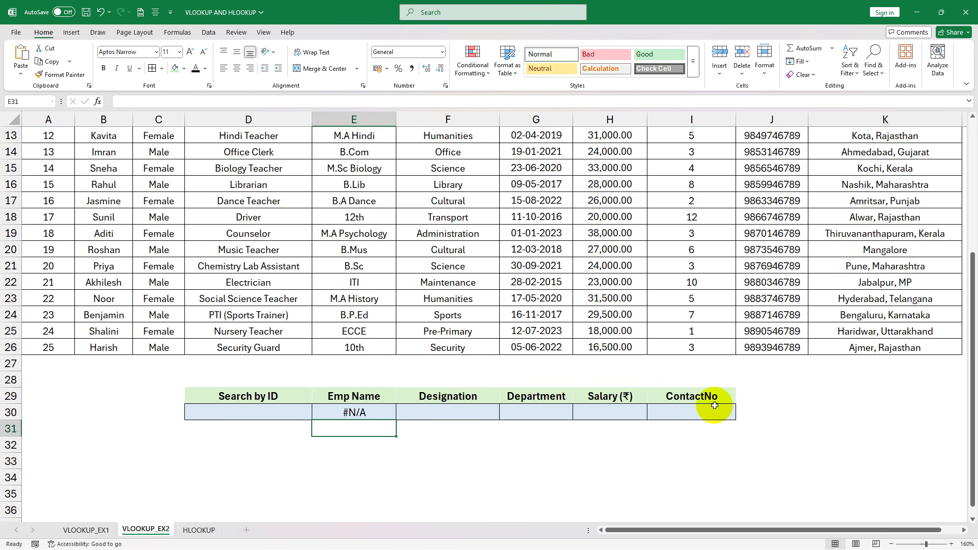
- Test the multi-column lookup by entering 20 and 18 in turn in the Search by ID cell D30
{"action": "left_click", "coordinate": [264, 416]}
{"action": "type", "text": "20"}
{"action": "key", "text": "Return"}
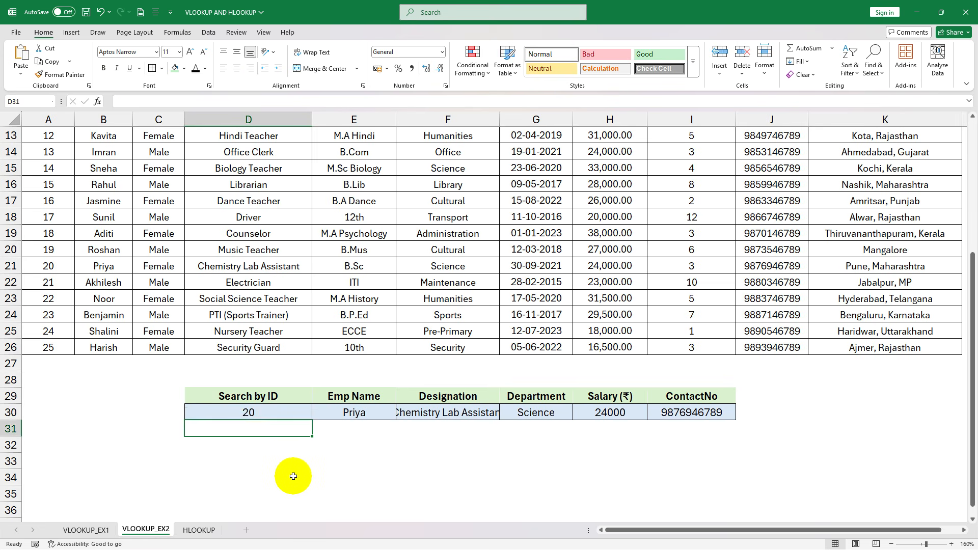
{"action": "key", "text": "Up"}
{"action": "type", "text": "1"}
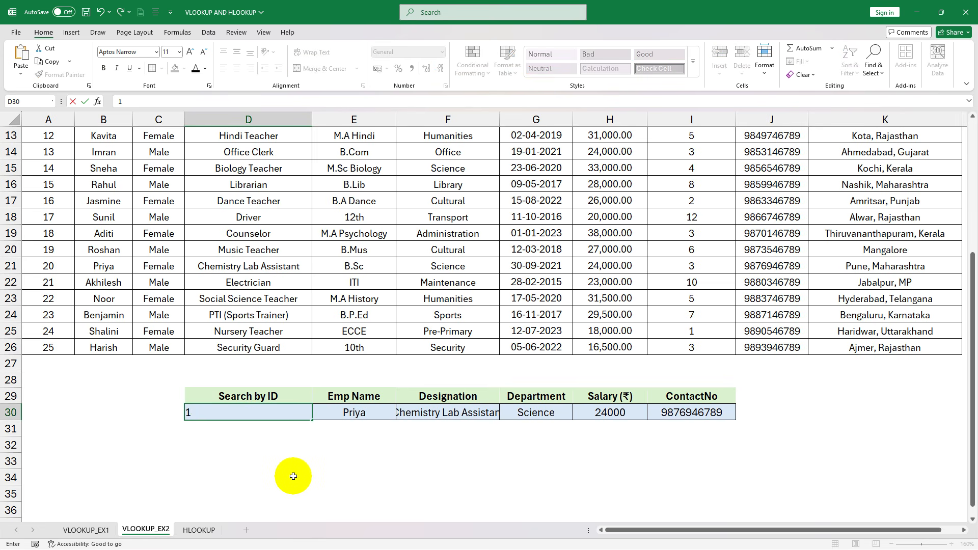
{"action": "key", "text": "Return"}
{"action": "key", "text": "Up"}
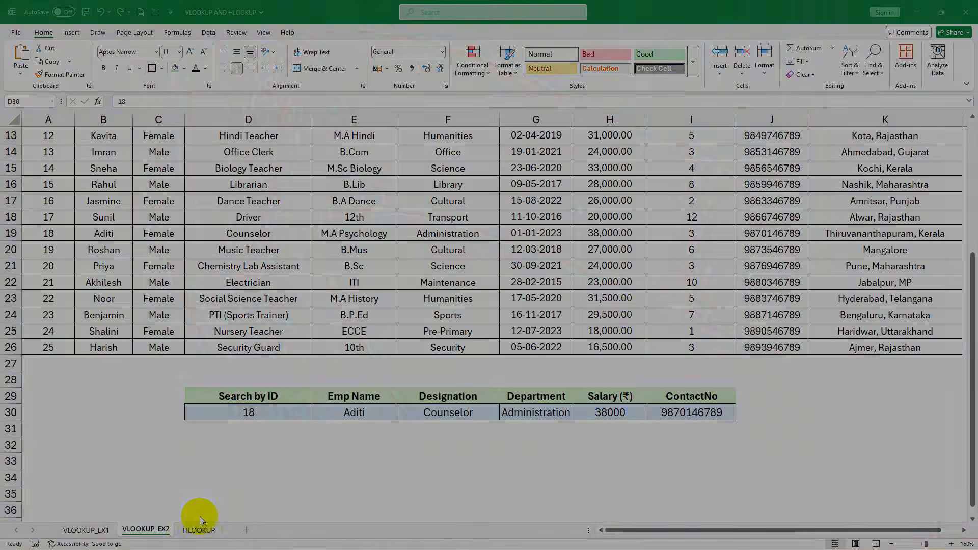
- Compare the column-wise layout of the VLOOKUP_EX2 staff table with the row-wise layout of the product sales table on the HLOOKUP sheet
{"action": "left_click", "coordinate": [199, 530]}
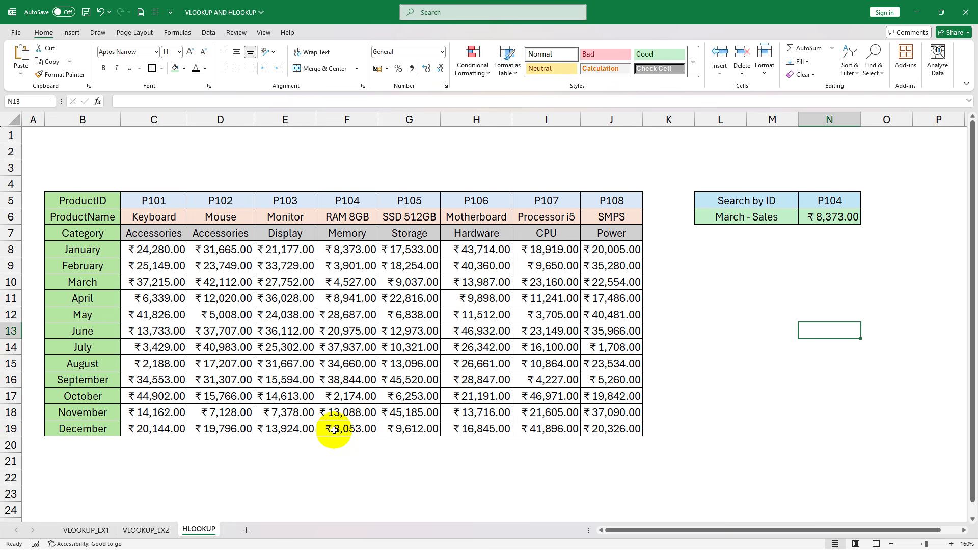
{"action": "left_click", "coordinate": [147, 530]}
{"action": "left_click_drag", "start_coordinate": [107, 136], "coordinate": [114, 402]}
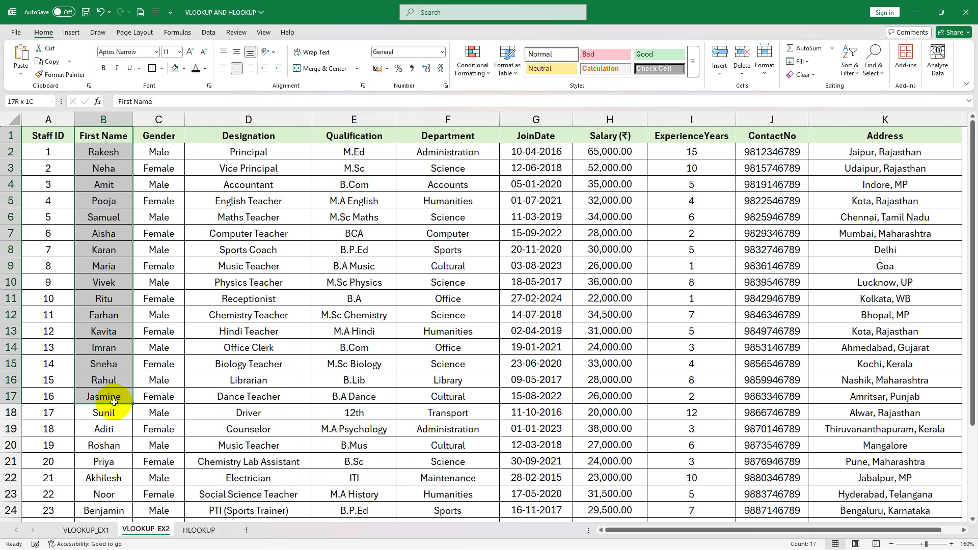
{"action": "left_click_drag", "start_coordinate": [173, 134], "coordinate": [200, 425]}
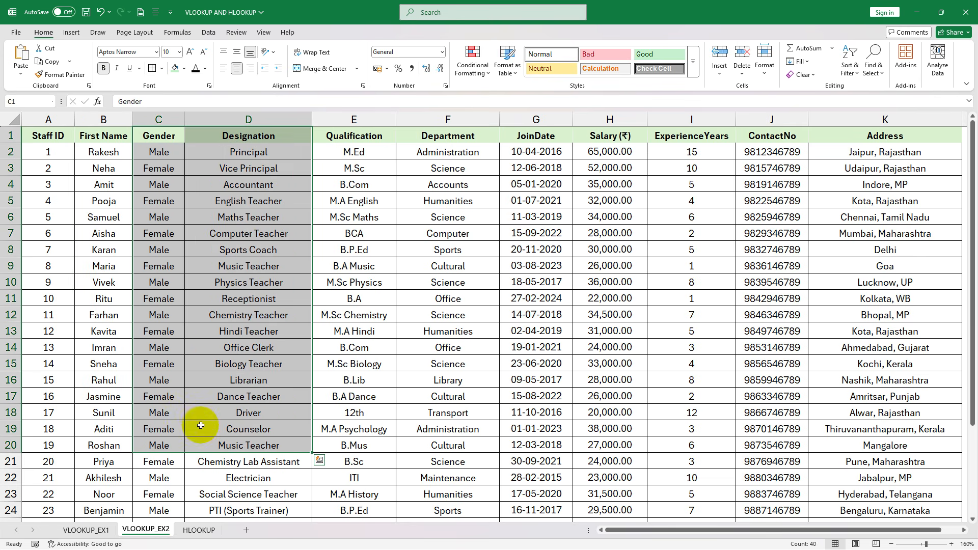
{"action": "left_click", "coordinate": [286, 172]}
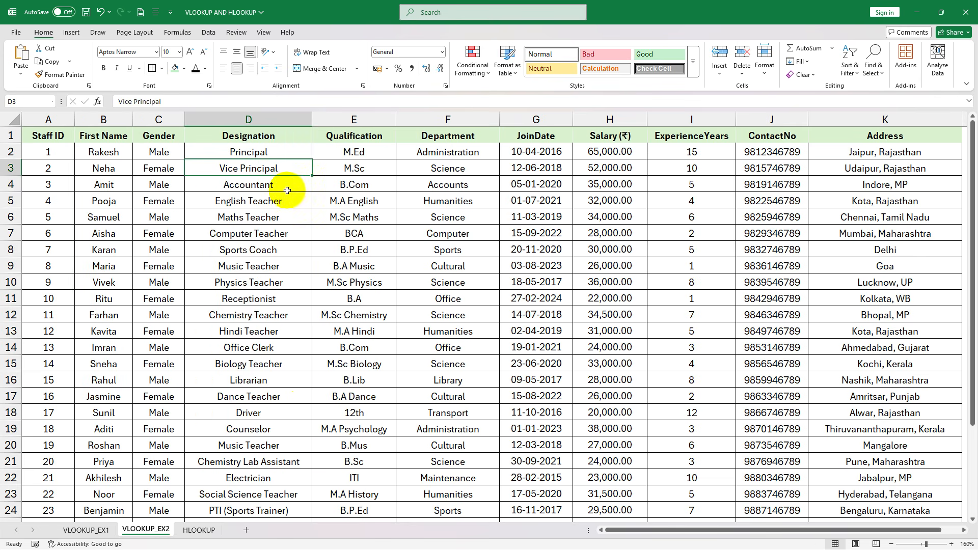
{"action": "left_click", "coordinate": [200, 530]}
{"action": "left_click_drag", "start_coordinate": [54, 234], "coordinate": [634, 237]}
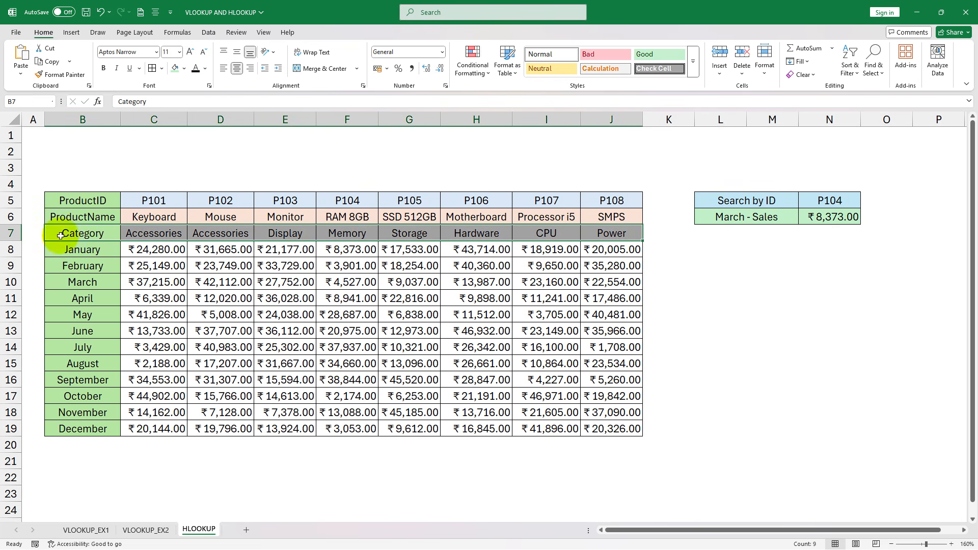
{"action": "left_click", "coordinate": [74, 250]}
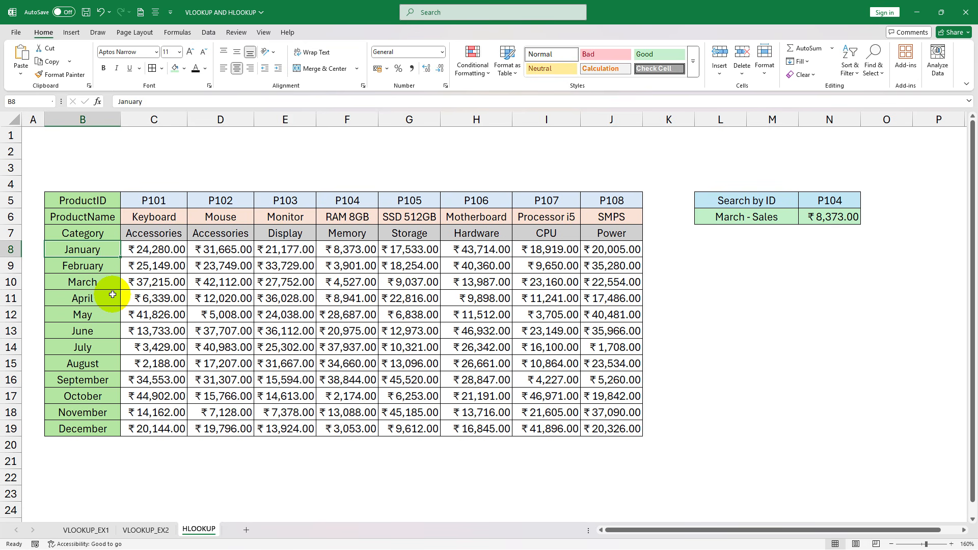
{"action": "left_click_drag", "start_coordinate": [69, 267], "coordinate": [593, 263]}
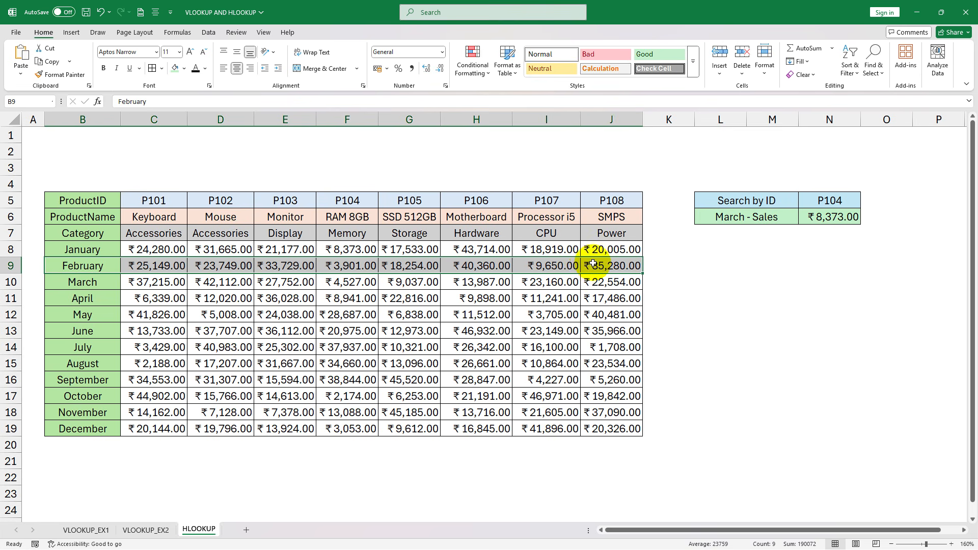
{"action": "left_click", "coordinate": [334, 280]}
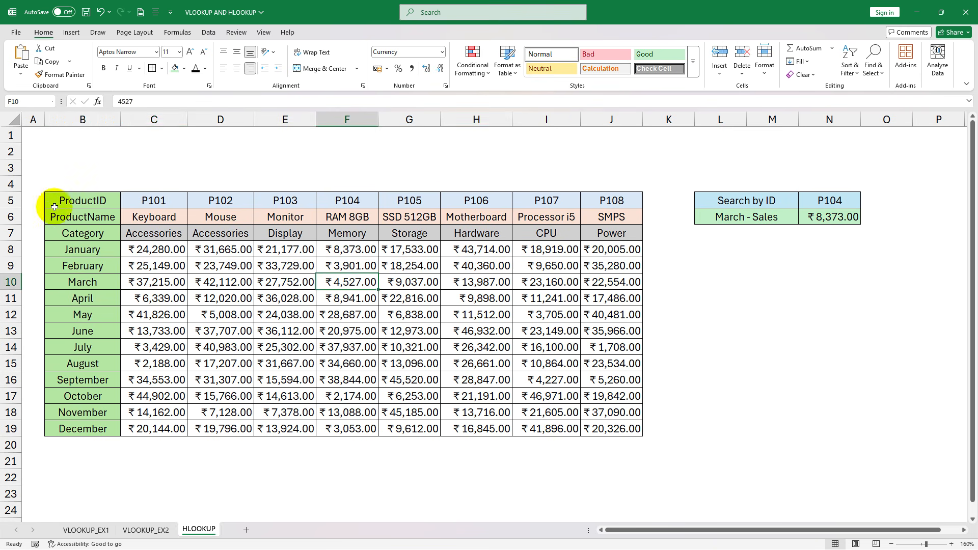
- Examine the row headings of the product sales table, from ProductID down to December
{"action": "left_click_drag", "start_coordinate": [54, 206], "coordinate": [84, 401]}
{"action": "left_click", "coordinate": [72, 424]}
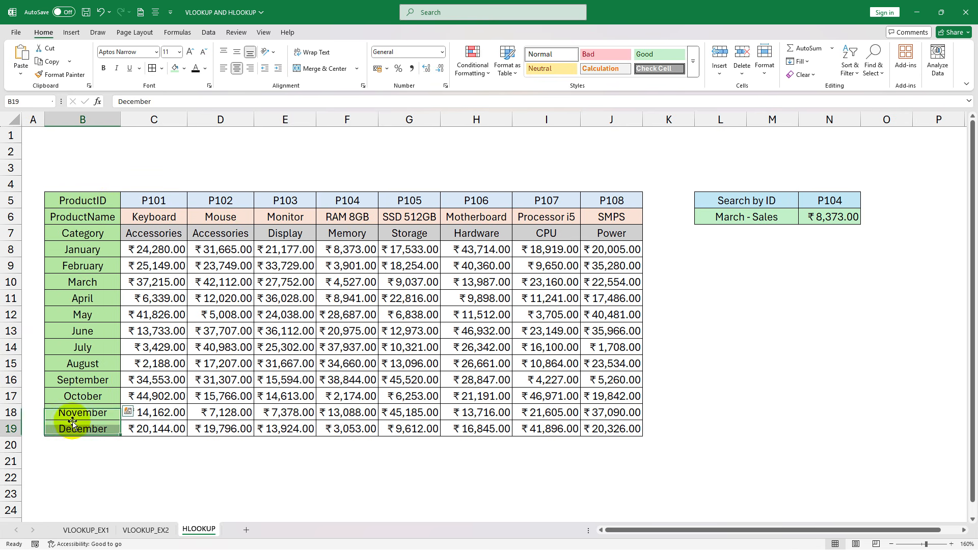
{"action": "mouse_move", "coordinate": [82, 201]}
{"action": "left_mouse_down"}
{"action": "mouse_move", "coordinate": [74, 226]}
{"action": "mouse_move", "coordinate": [83, 199]}
{"action": "mouse_move", "coordinate": [71, 214]}
{"action": "left_mouse_up"}
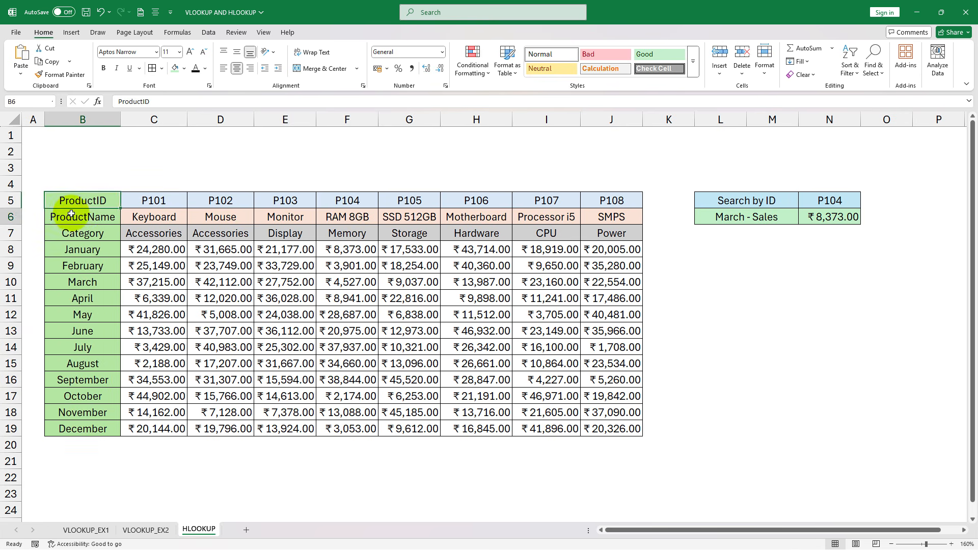
{"action": "left_click", "coordinate": [72, 231]}
{"action": "left_click", "coordinate": [72, 249]}
{"action": "left_click", "coordinate": [72, 267]}
{"action": "left_click", "coordinate": [74, 295]}
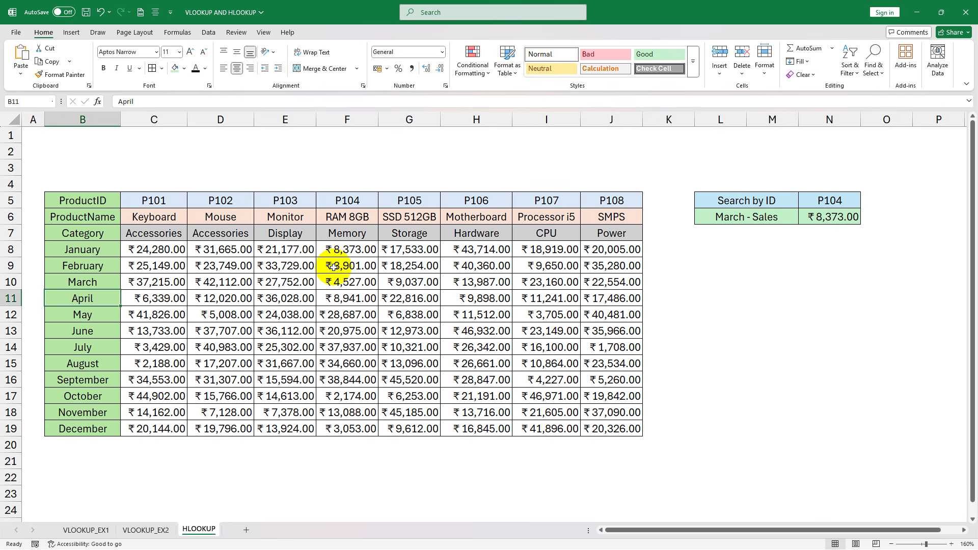
{"action": "left_click", "coordinate": [739, 288]}
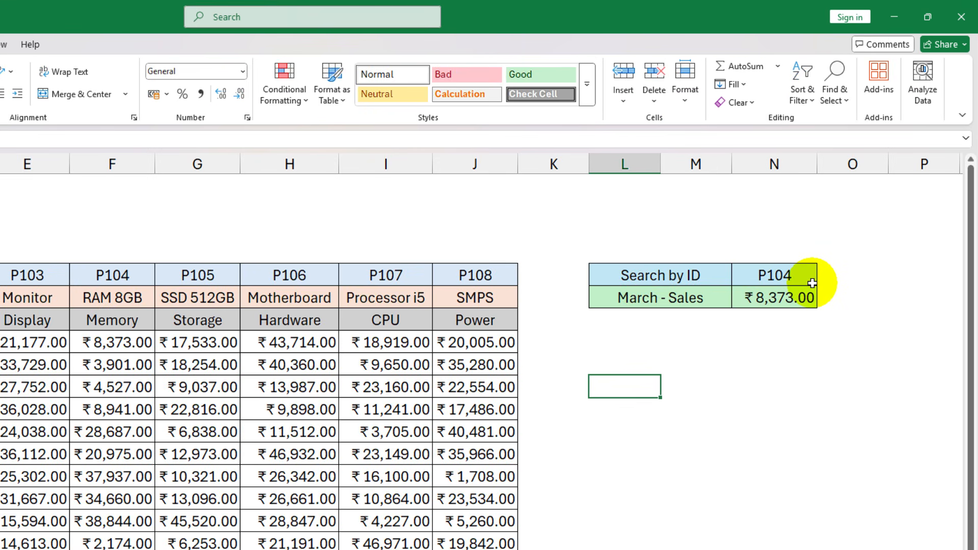
- Inspect the existing HLOOKUP formula in the March - Sales cell N6 and set the Search by ID cell N5 to P102
{"action": "left_click", "coordinate": [856, 204]}
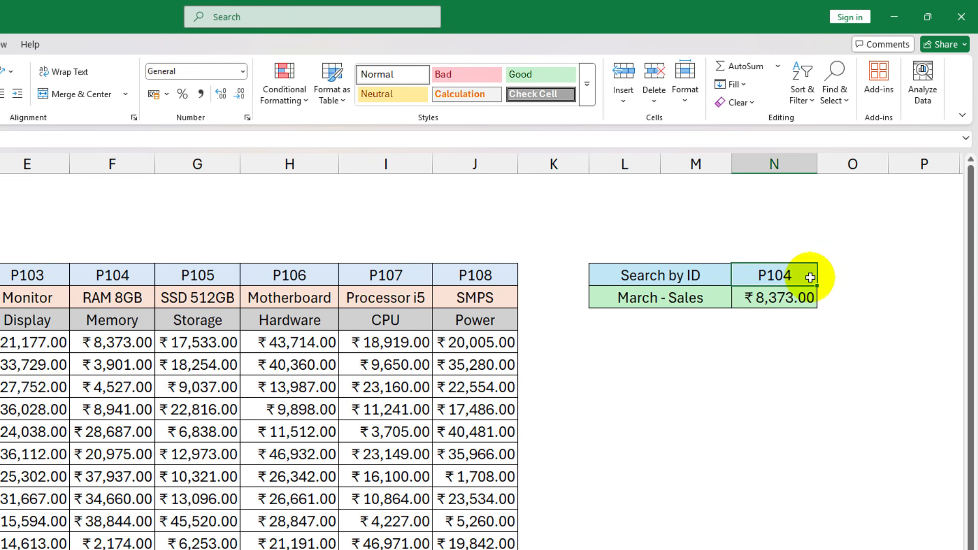
{"action": "left_click", "coordinate": [789, 298]}
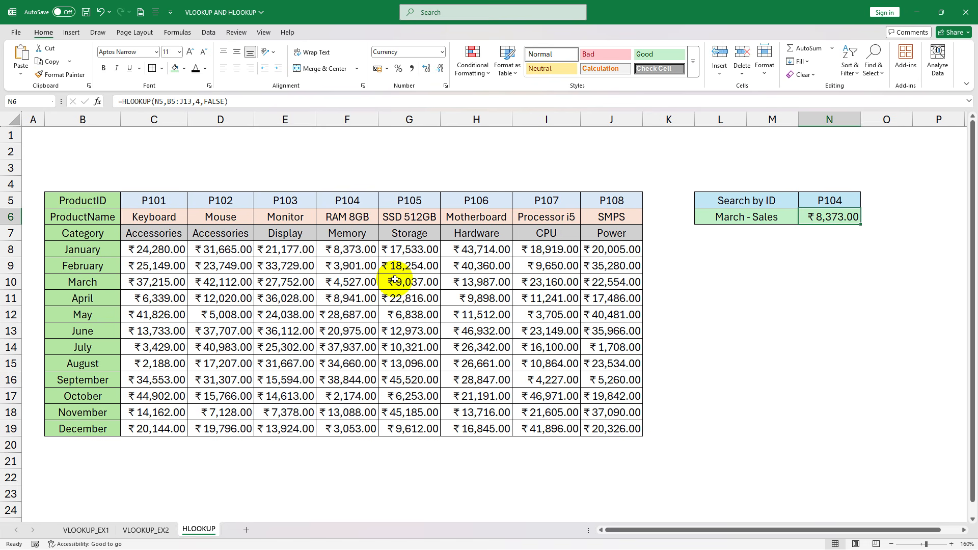
{"action": "left_click", "coordinate": [213, 336]}
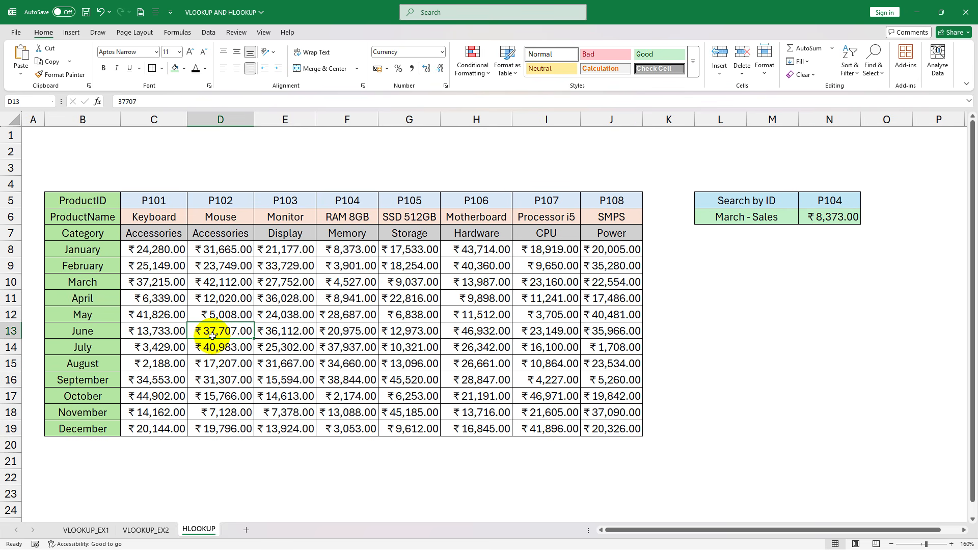
{"action": "left_click", "coordinate": [818, 216]}
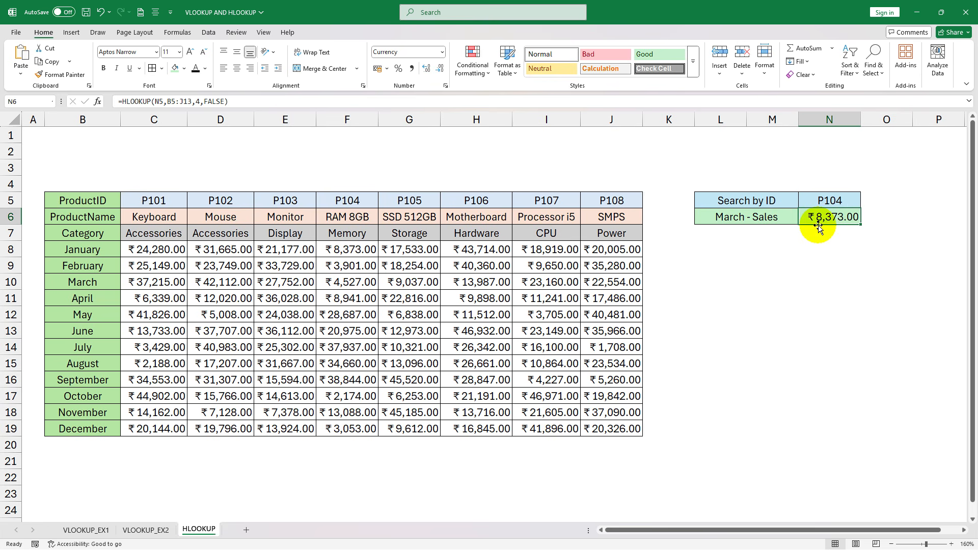
{"action": "left_click", "coordinate": [829, 199]}
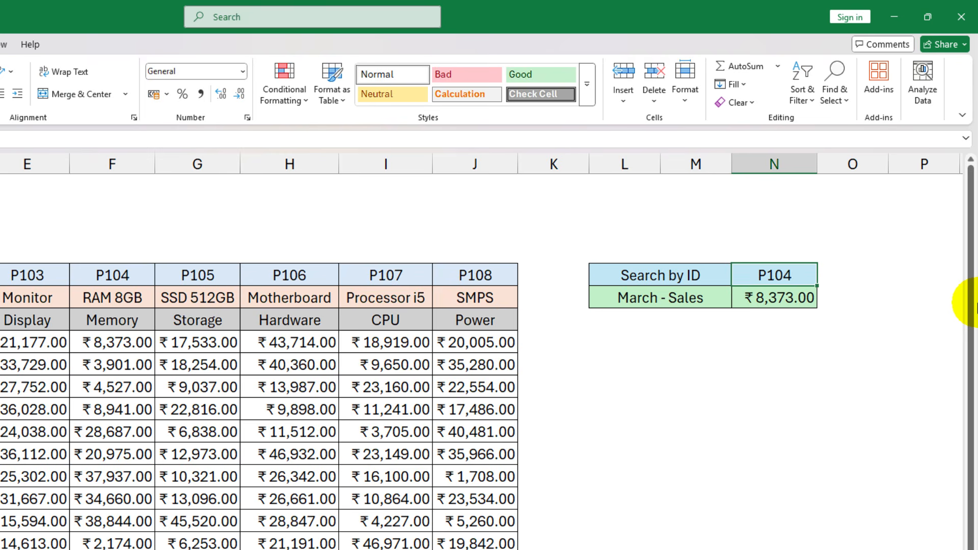
{"action": "type", "text": "P102"}
{"action": "key", "text": "Return"}
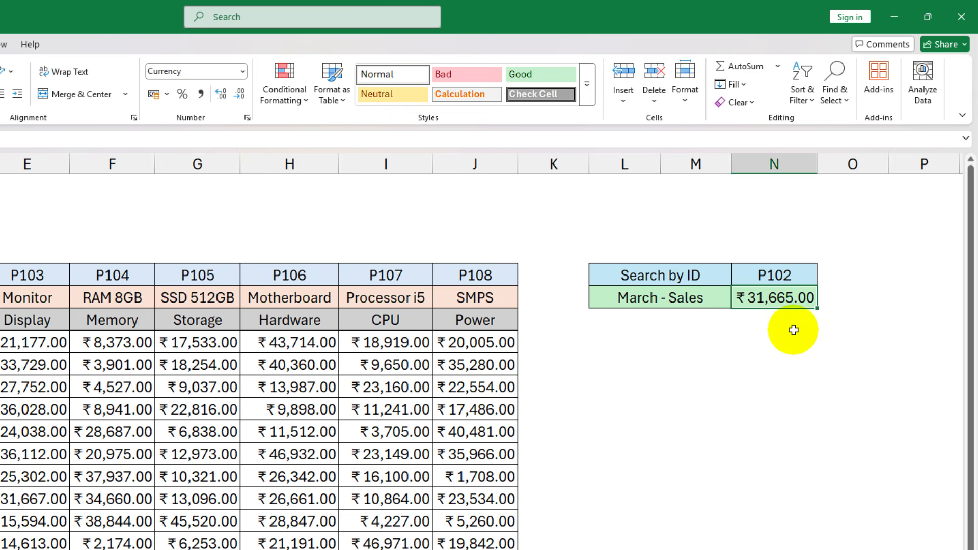
{"action": "left_click", "coordinate": [803, 346]}
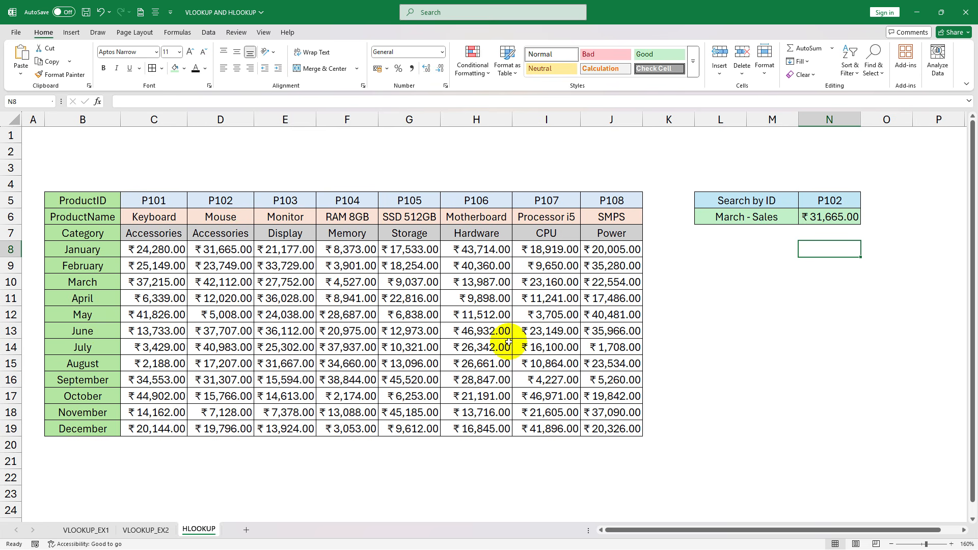
- Clear the March - Sales cell N6 and start a new HLOOKUP there with N5 as lookup value and B5:J19 as table array
{"action": "left_click", "coordinate": [830, 218]}
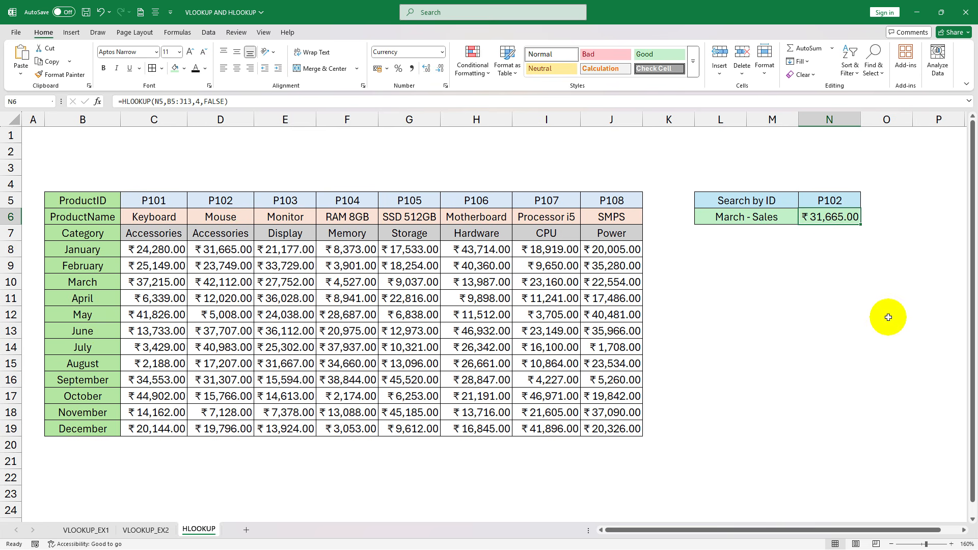
{"action": "key", "text": "Delete"}
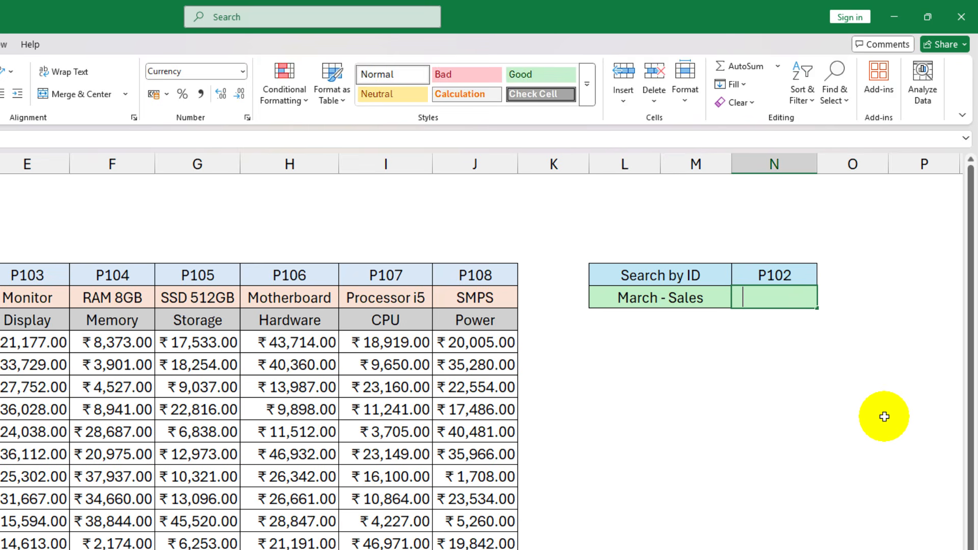
{"action": "type", "text": "=H"}
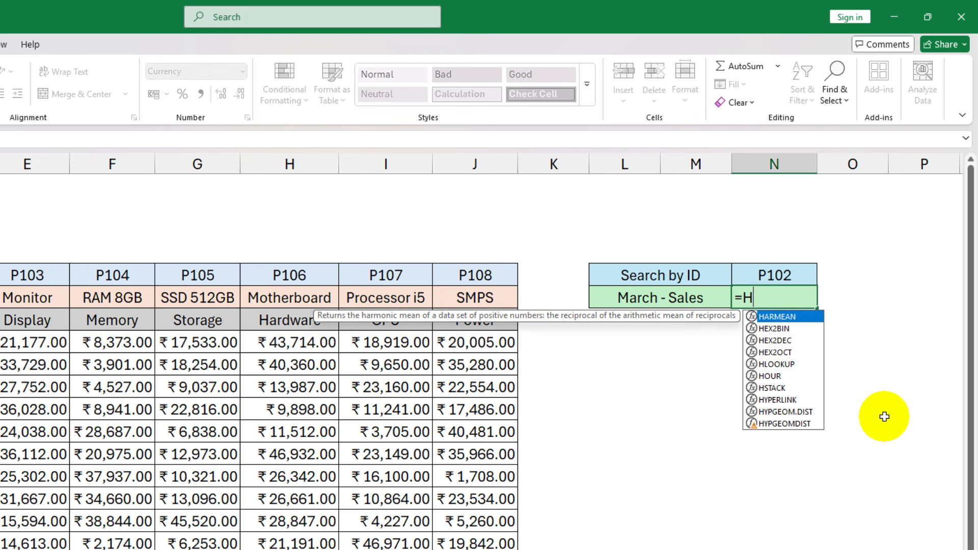
{"action": "type", "text": "L"}
{"action": "key", "text": "Tab"}
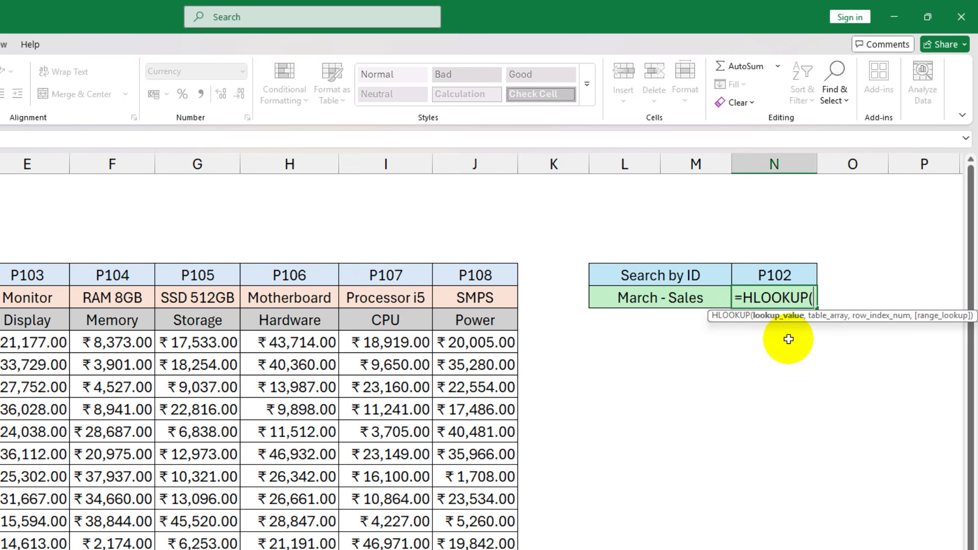
{"action": "left_click", "coordinate": [779, 270]}
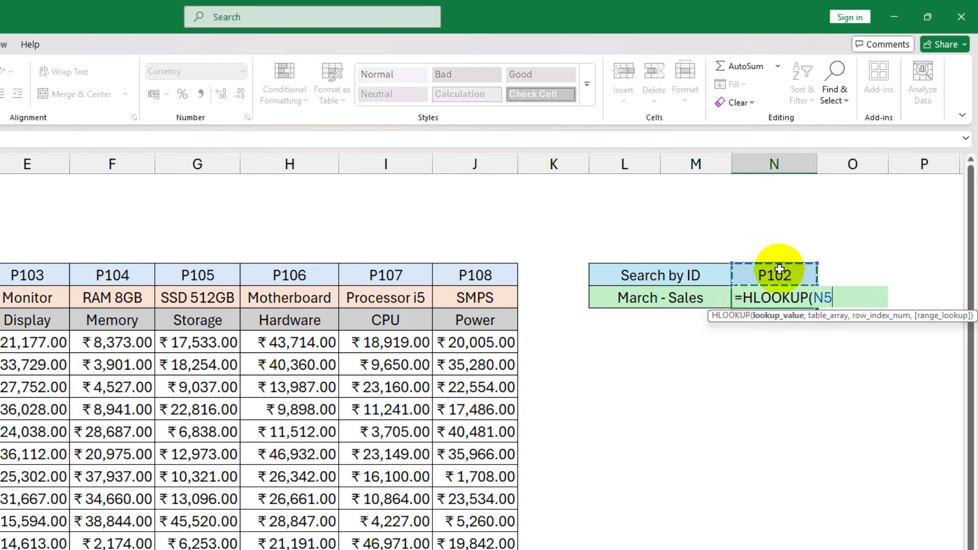
{"action": "type", "text": ","}
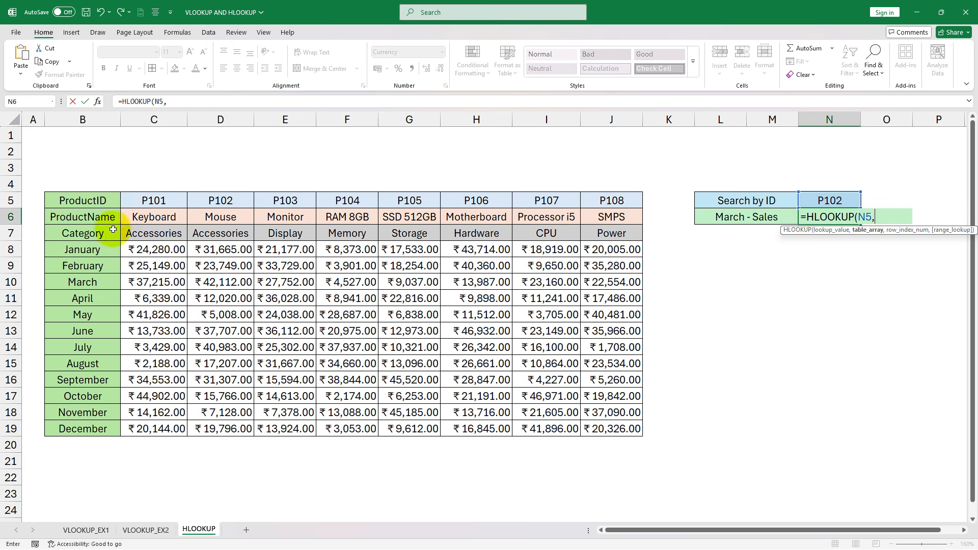
{"action": "left_click_drag", "start_coordinate": [72, 196], "coordinate": [616, 426]}
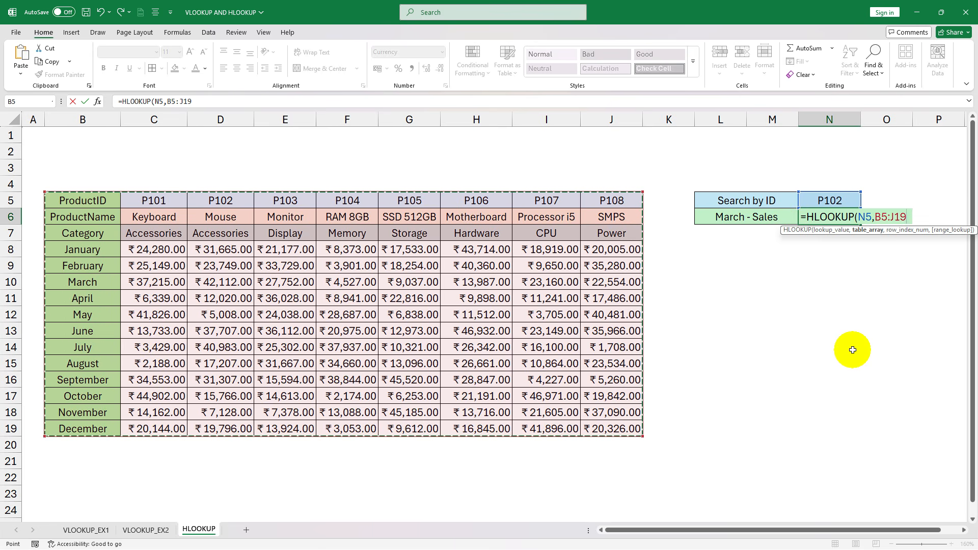
- Complete the HLOOKUP in N6 with row index number 6 and FALSE for an exact match
{"action": "type", "text": ","}
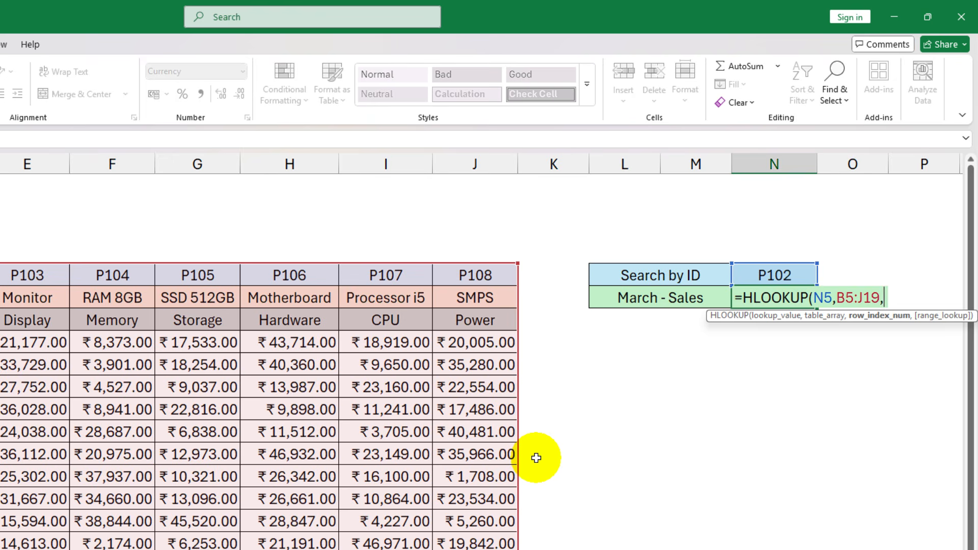
{"action": "type", "text": "6,"}
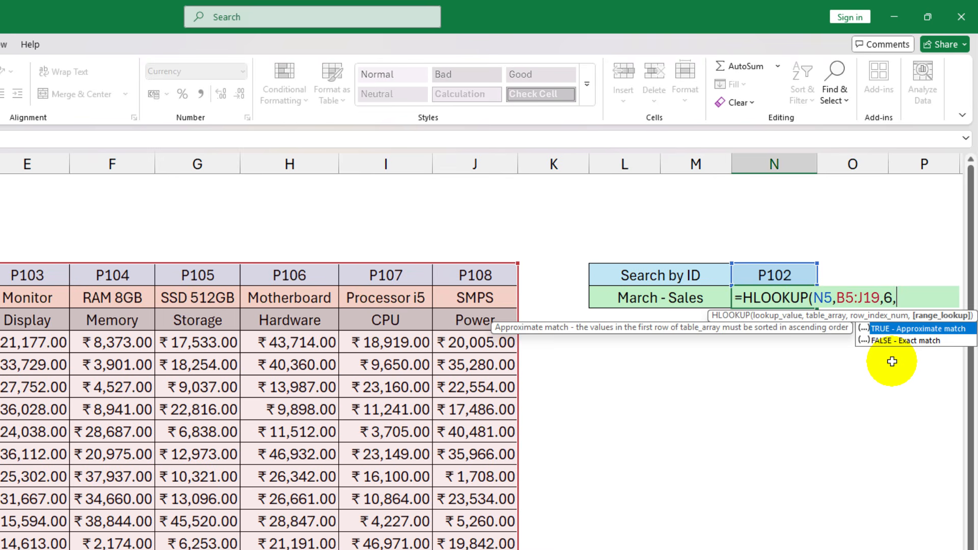
{"action": "key", "text": "Down"}
{"action": "key", "text": "Tab"}
{"action": "type", "text": ")"}
{"action": "key", "text": "Return"}
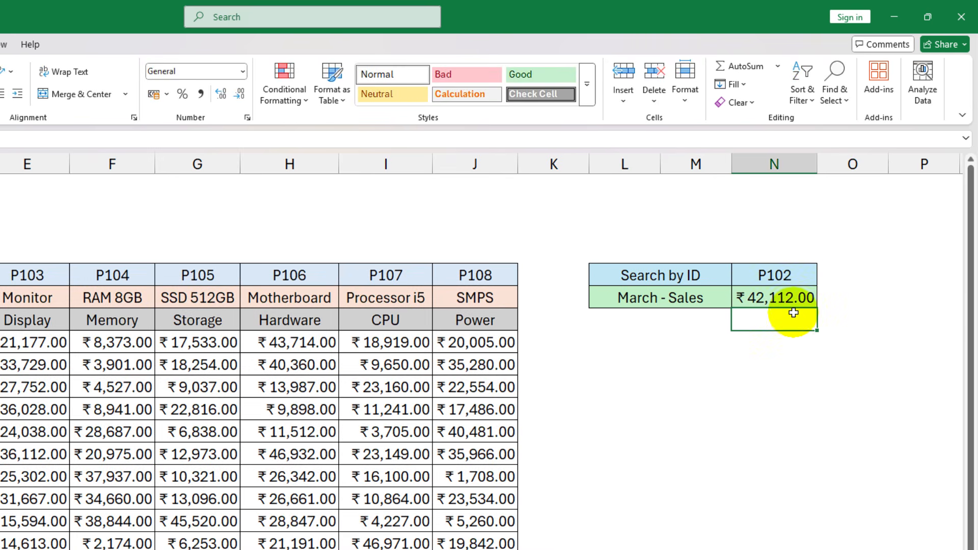
- Test the March sales lookup by setting the Search by ID cell N5 to P104
{"action": "left_click", "coordinate": [778, 271]}
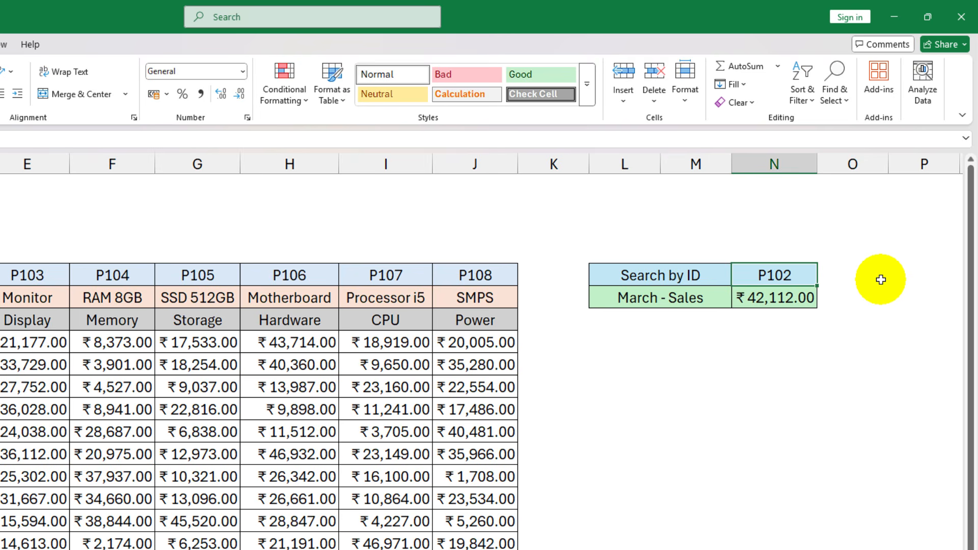
{"action": "type", "text": "P"}
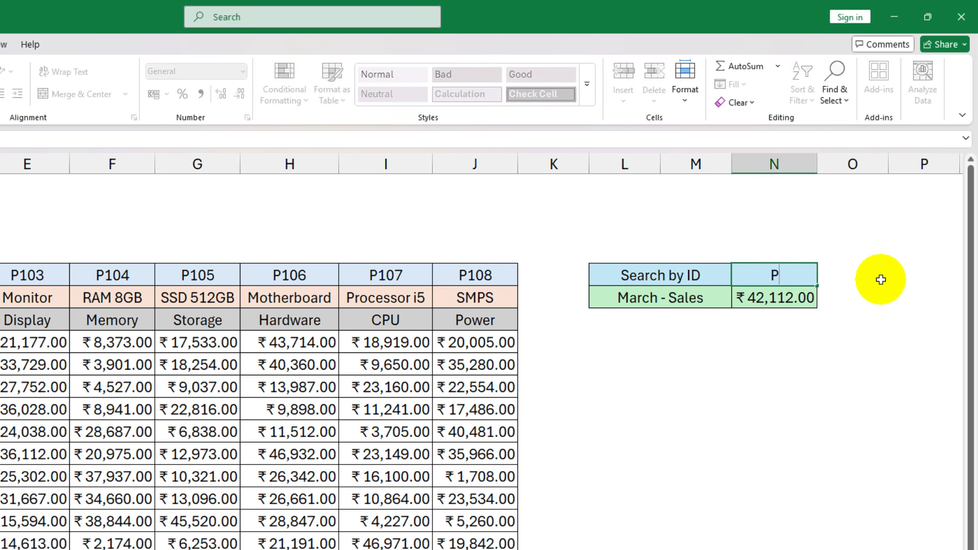
{"action": "type", "text": "104"}
{"action": "left_click", "coordinate": [880, 279]}
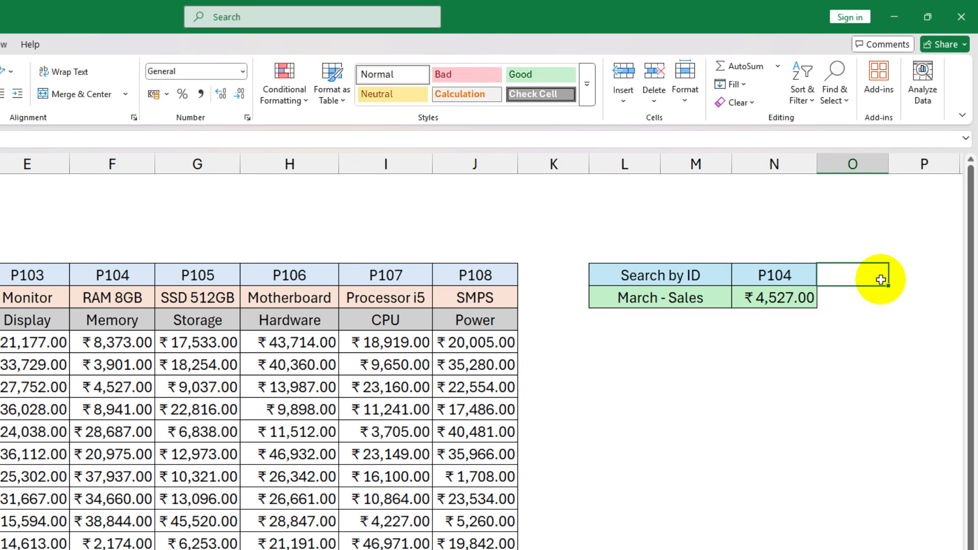
{"action": "left_click", "coordinate": [773, 299]}
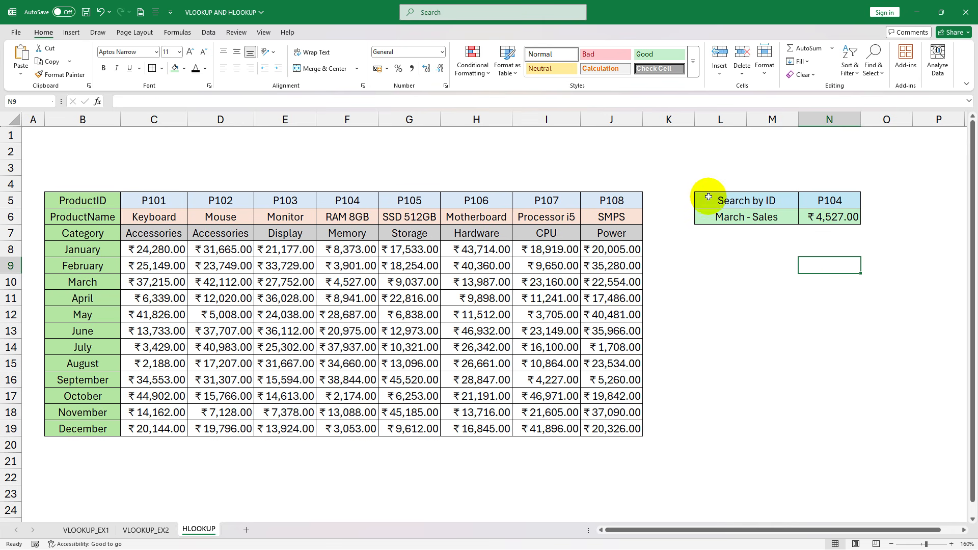
{"action": "left_click_drag", "start_coordinate": [600, 273], "coordinate": [771, 298]}
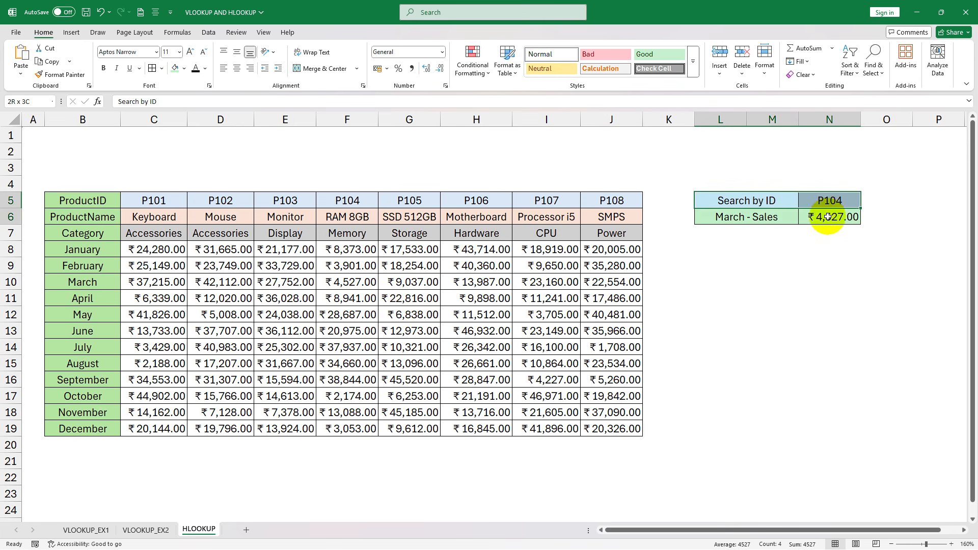
{"action": "left_click_drag", "start_coordinate": [827, 216], "coordinate": [835, 301]}
{"action": "left_click", "coordinate": [818, 366]}
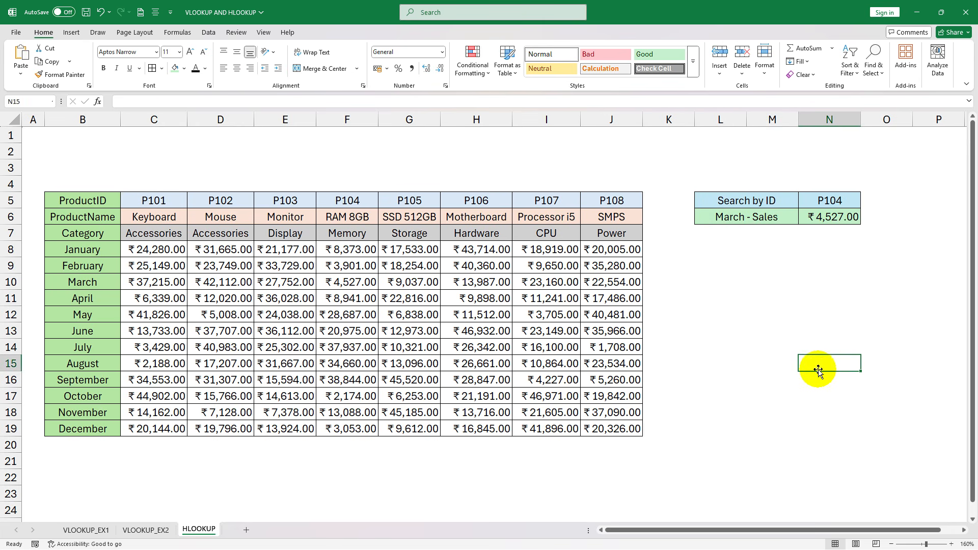
{"action": "left_click", "coordinate": [826, 218]}
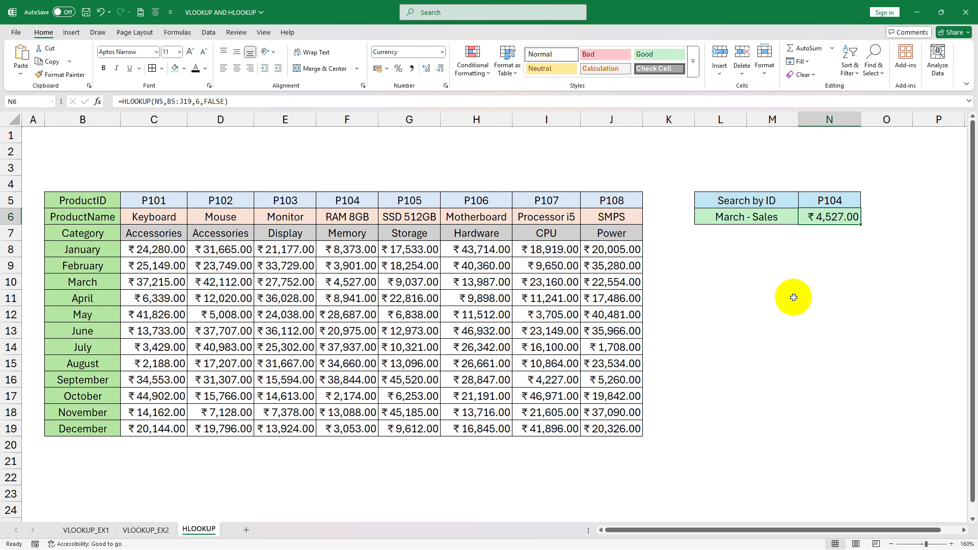
{"action": "left_click_drag", "start_coordinate": [714, 267], "coordinate": [831, 277]}
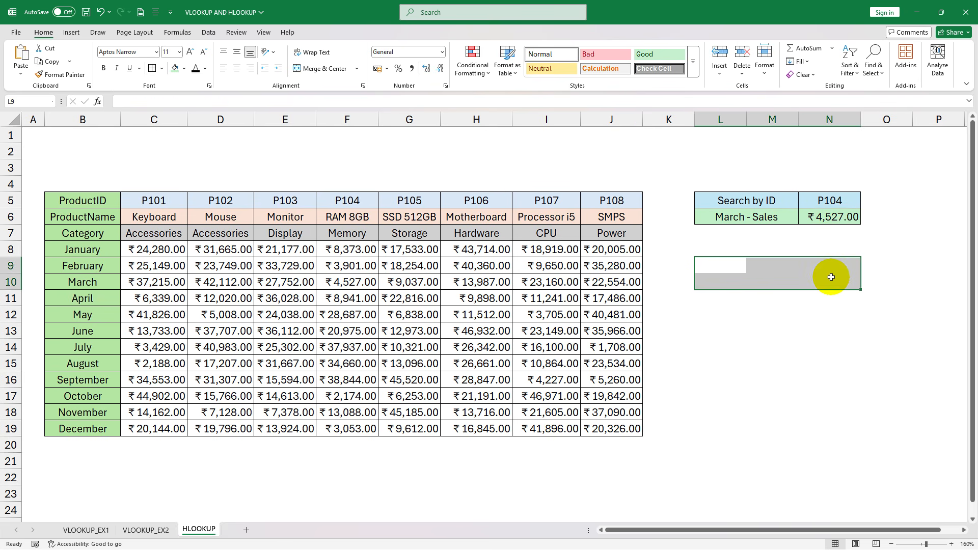
{"action": "left_click", "coordinate": [829, 214]}
{"action": "left_click", "coordinate": [728, 265]}
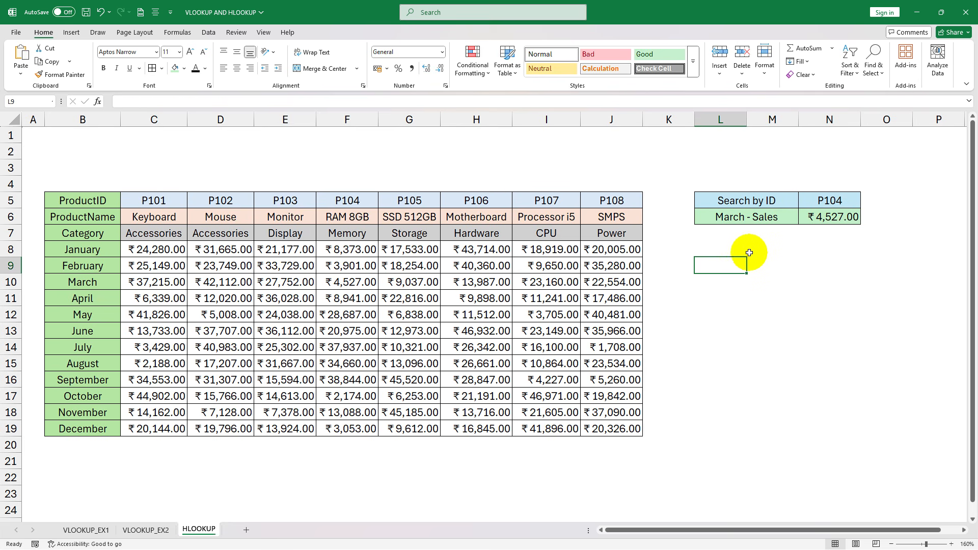
{"action": "left_click", "coordinate": [711, 248]}
- Copy the Search by ID lookup block L5:N6 to L8 and clear the copied input and result cells N8 and N9
{"action": "left_click_drag", "start_coordinate": [723, 201], "coordinate": [841, 227]}
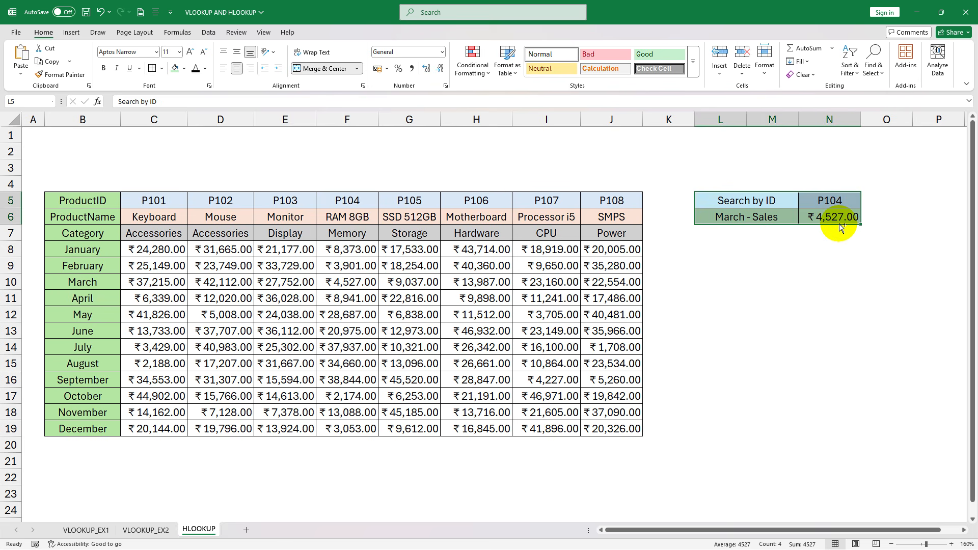
{"action": "key", "text": "ctrl+c"}
{"action": "left_click", "coordinate": [713, 250]}
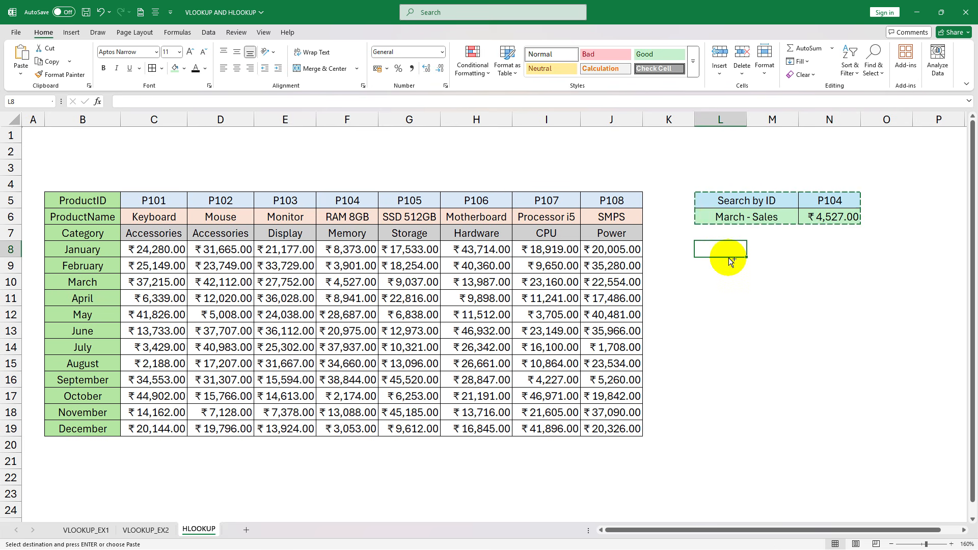
{"action": "key", "text": "ctrl+v"}
{"action": "left_click", "coordinate": [827, 249]}
{"action": "key", "text": "Delete"}
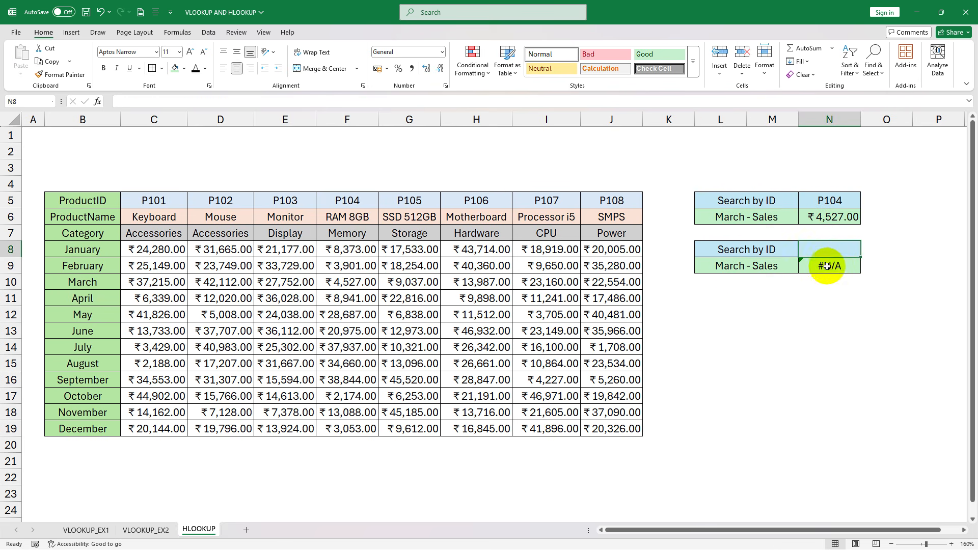
{"action": "left_click", "coordinate": [827, 265]}
{"action": "key", "text": "Delete"}
- Change the copied block's heading in L8 to Search by Product Name and widen column M to fit it
{"action": "double_click", "coordinate": [781, 250]}
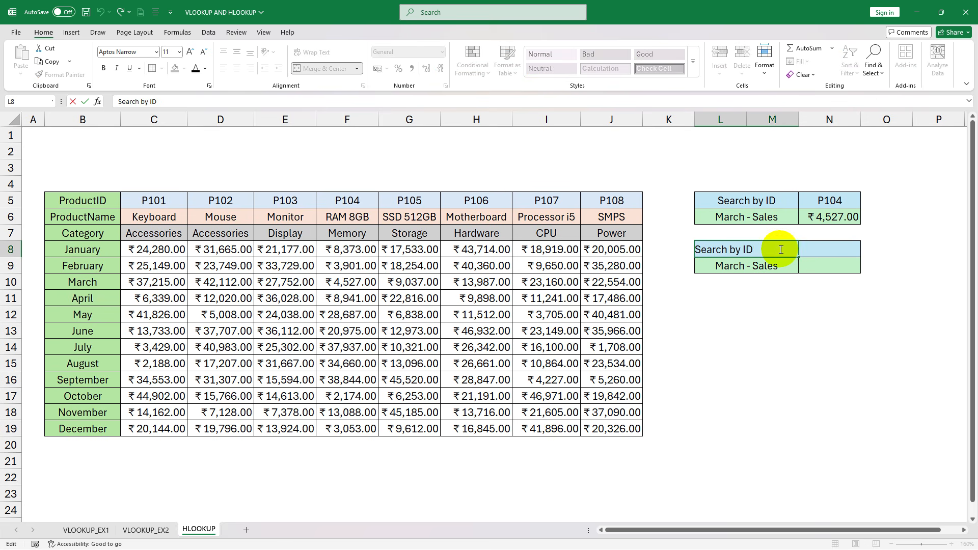
{"action": "key", "text": "BackSpace"}
{"action": "key", "text": "BackSpace"}
{"action": "type", "text": "Product Name"}
{"action": "left_click", "coordinate": [846, 283]}
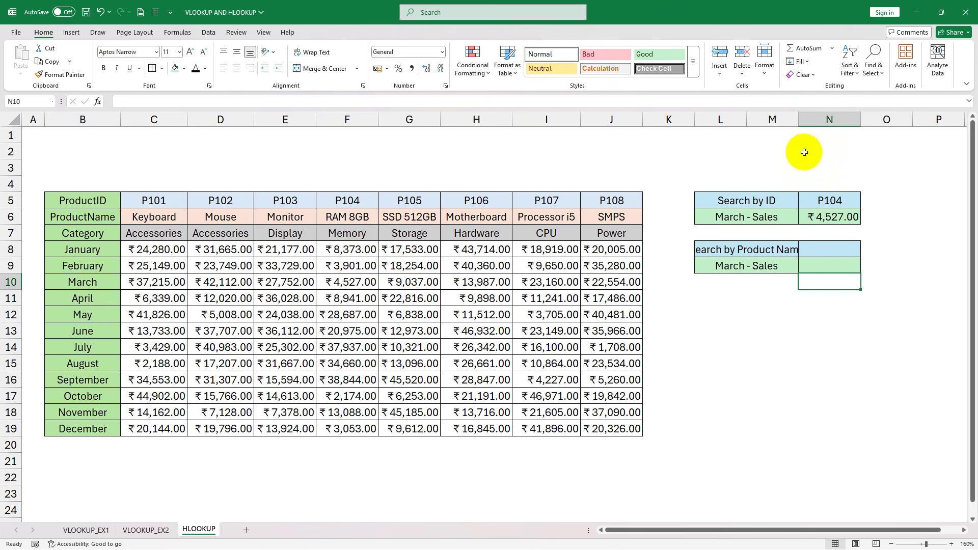
{"action": "left_click_drag", "start_coordinate": [798, 119], "coordinate": [815, 112]}
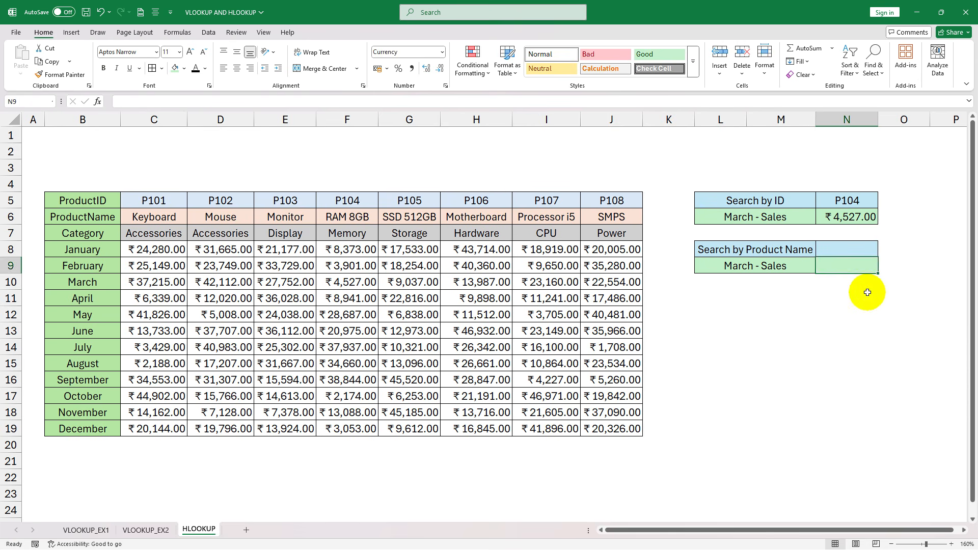
{"action": "left_click", "coordinate": [867, 246]}
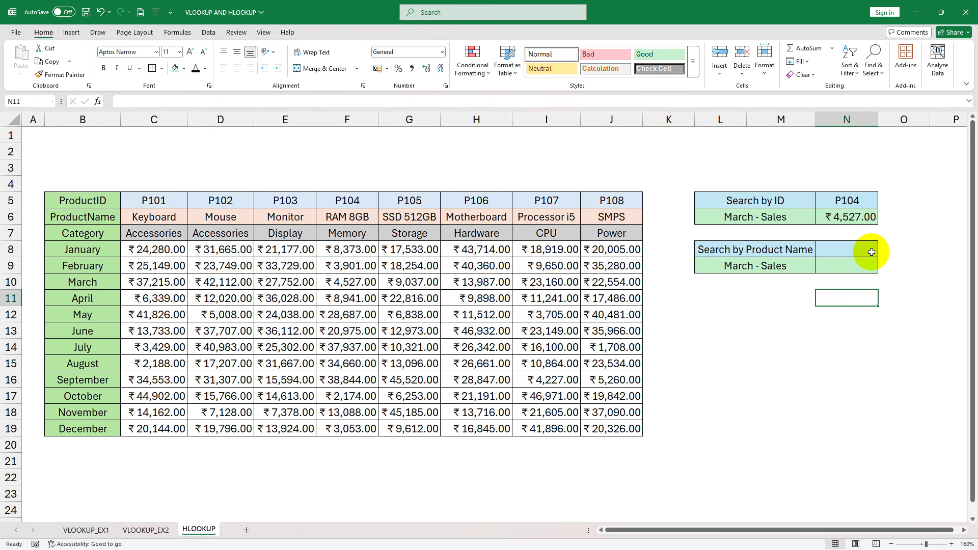
{"action": "left_click", "coordinate": [845, 264]}
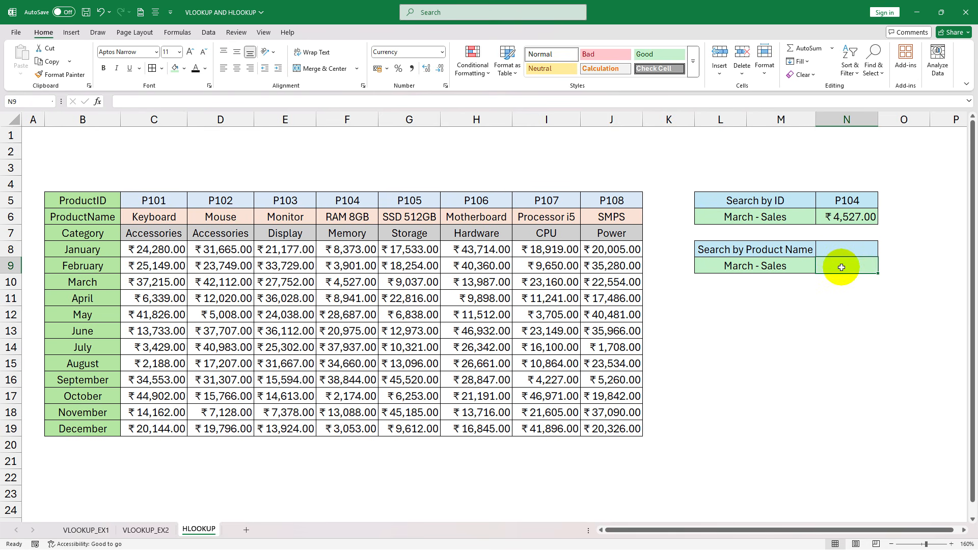
{"action": "left_click", "coordinate": [853, 197]}
{"action": "left_click", "coordinate": [840, 250]}
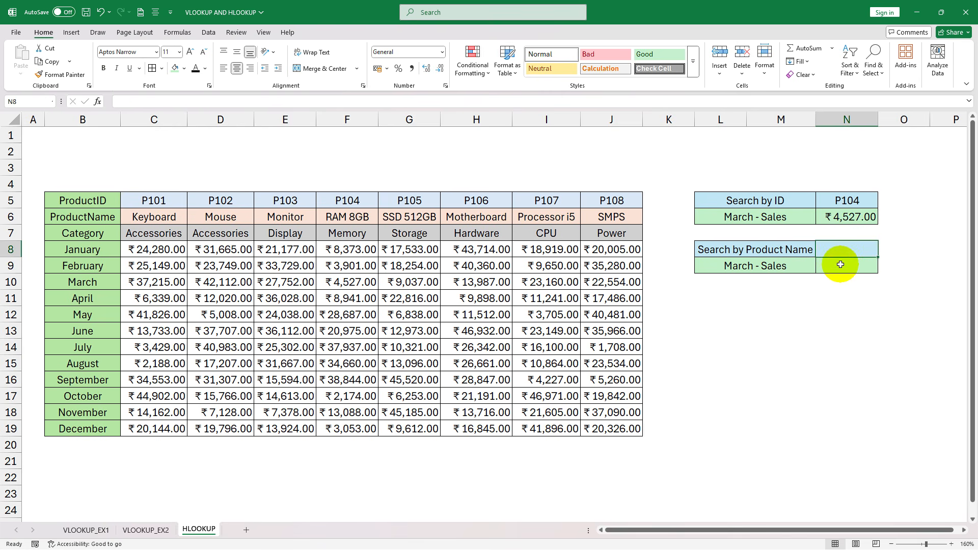
- Change the result label in L9 of the product name lookup to May - Sales
{"action": "double_click", "coordinate": [759, 265]}
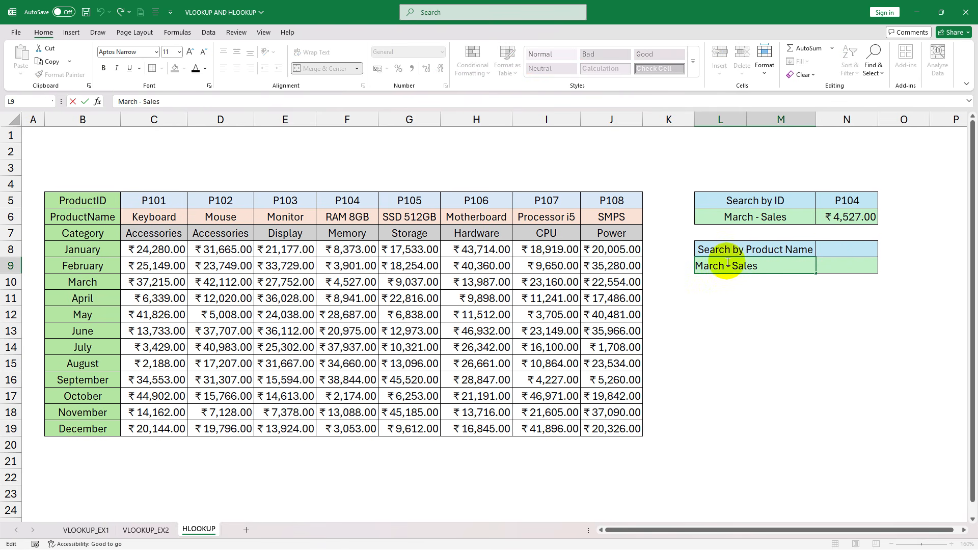
{"action": "left_click_drag", "start_coordinate": [724, 266], "coordinate": [676, 270]}
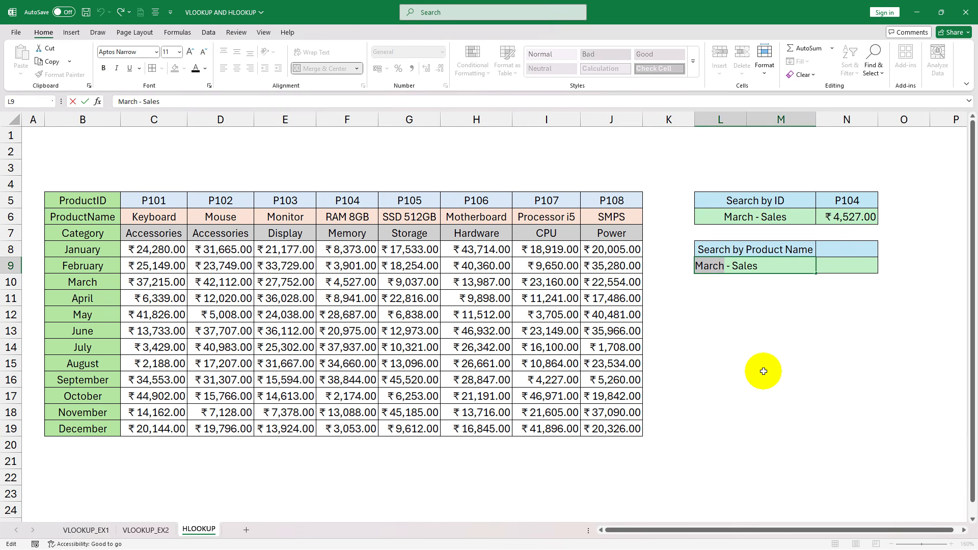
{"action": "type", "text": "May"}
{"action": "left_click", "coordinate": [843, 262]}
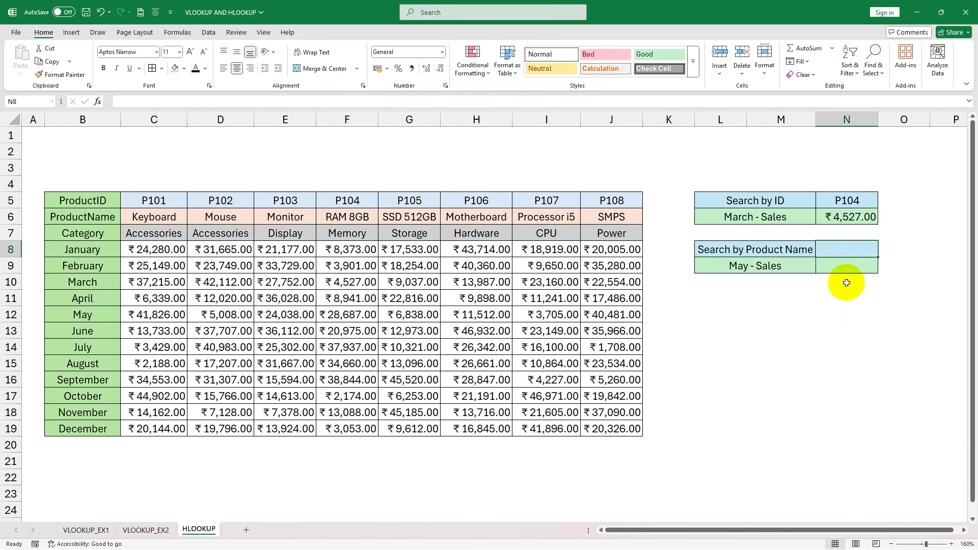
- Enter the May sales formula =HLOOKUP(N8,B6:J19,7,false) in cell N9 of the product name lookup
{"action": "type", "text": "=hl"}
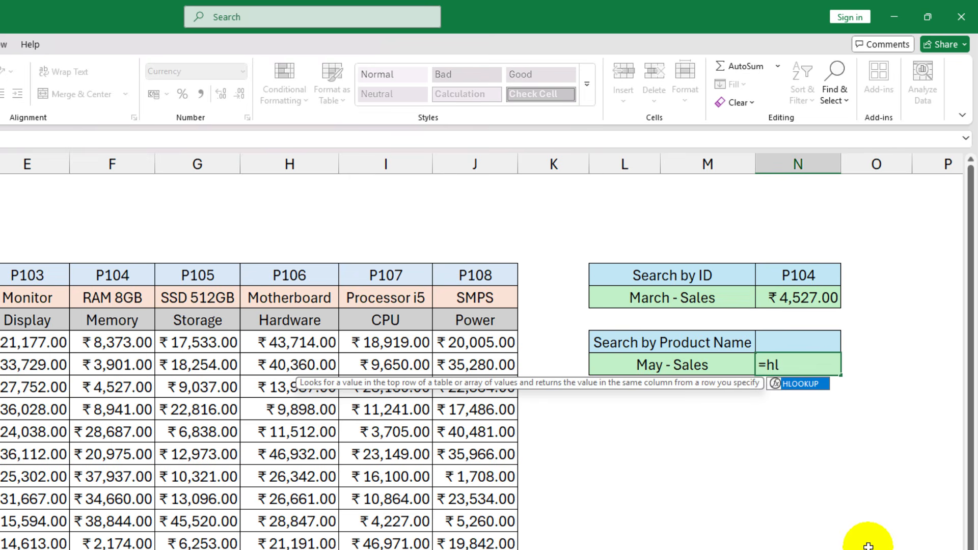
{"action": "key", "text": "Tab"}
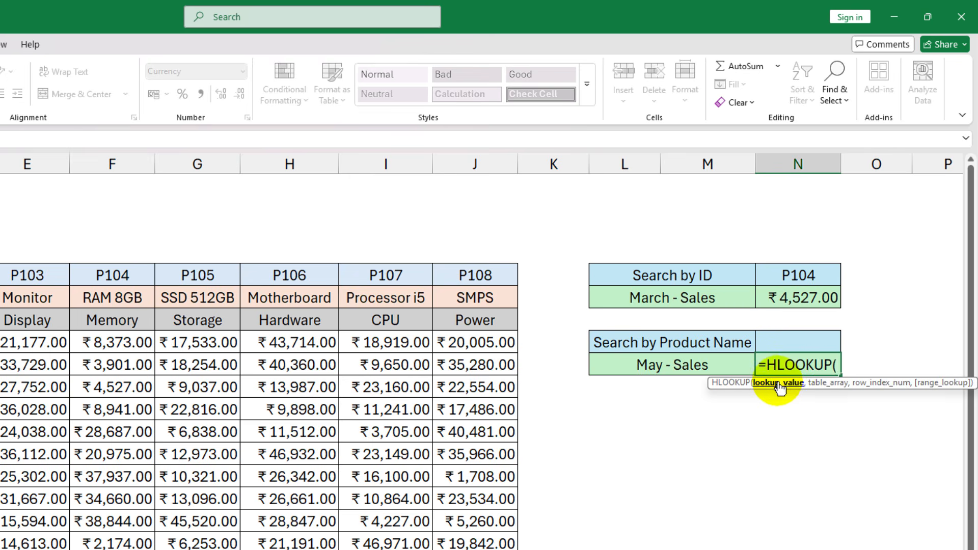
{"action": "left_click", "coordinate": [803, 342]}
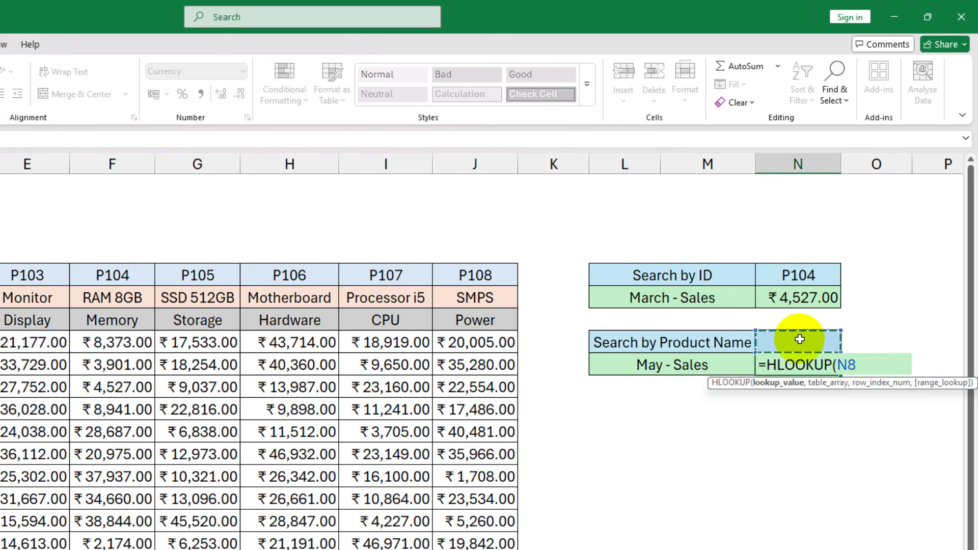
{"action": "type", "text": ","}
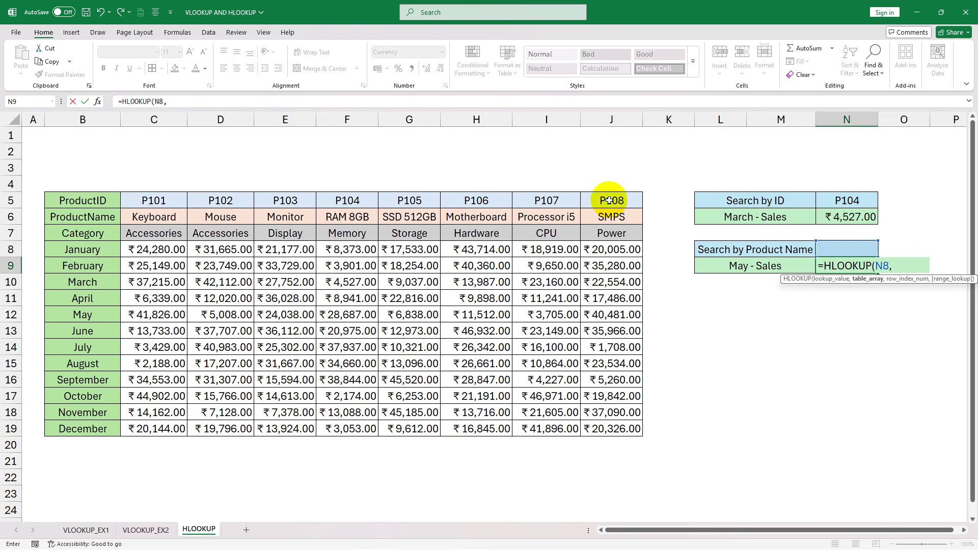
{"action": "left_click_drag", "start_coordinate": [49, 215], "coordinate": [608, 422]}
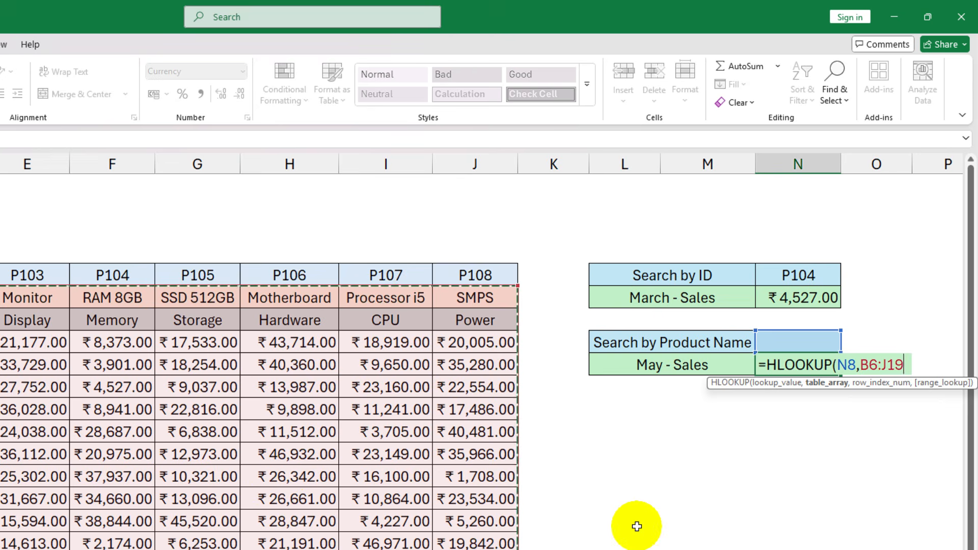
{"action": "type", "text": ","}
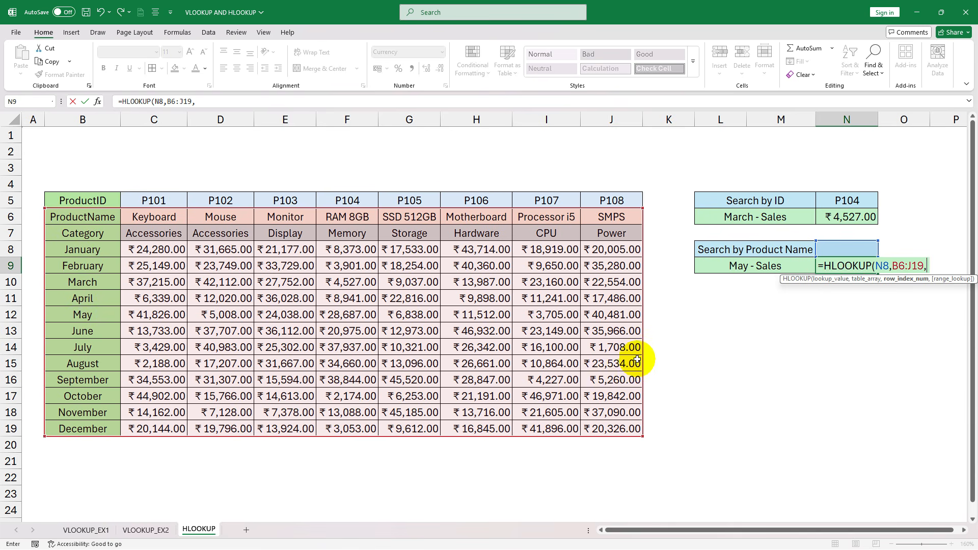
{"action": "type", "text": "7"}
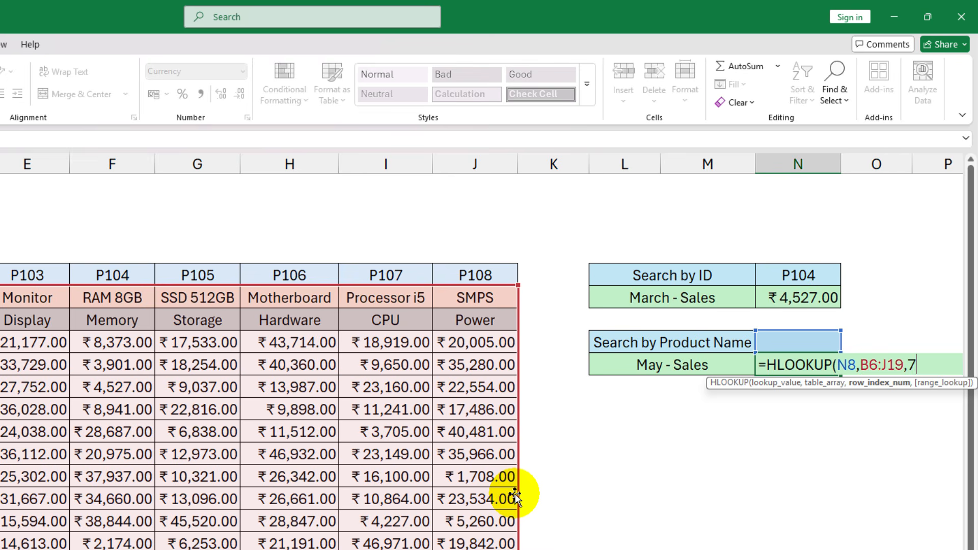
{"action": "type", "text": ","}
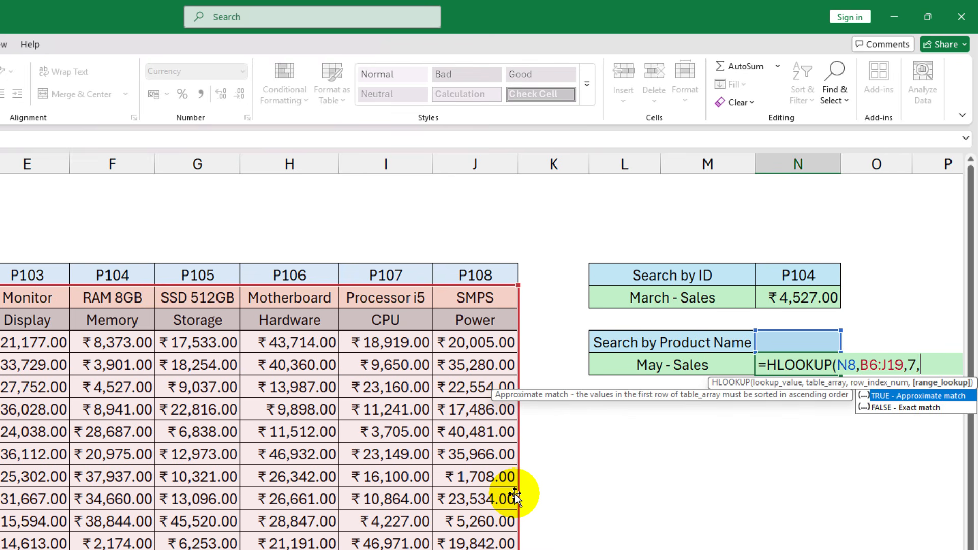
{"action": "type", "text": "fals"}
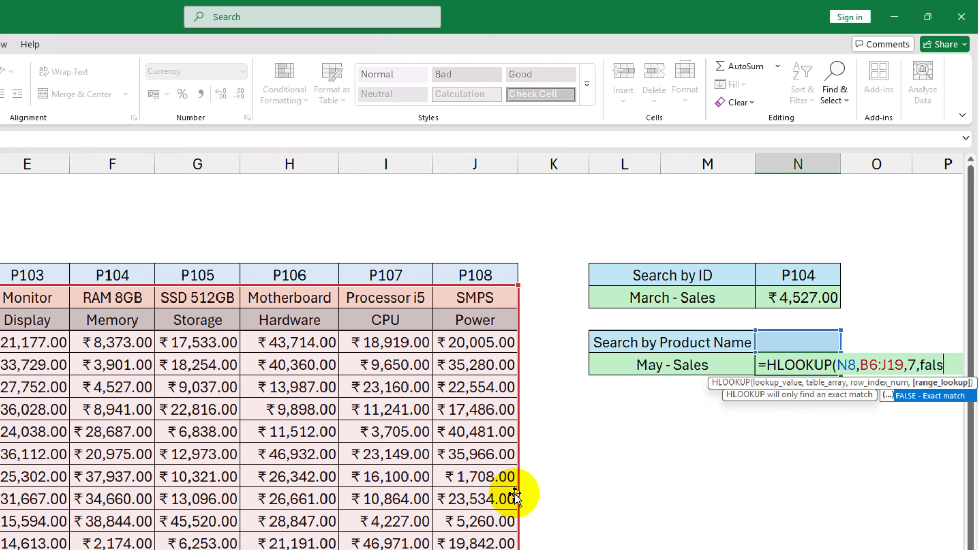
{"action": "type", "text": "e)"}
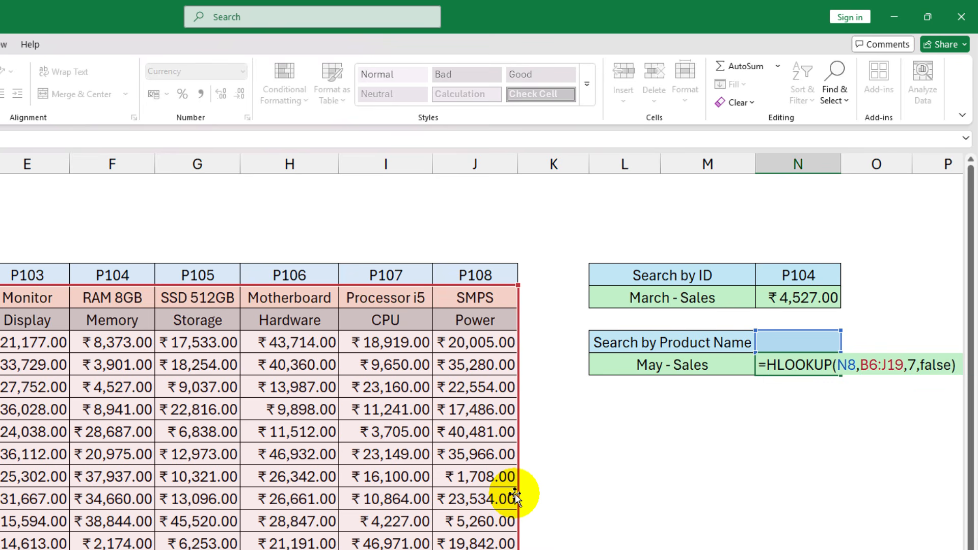
{"action": "key", "text": "Return"}
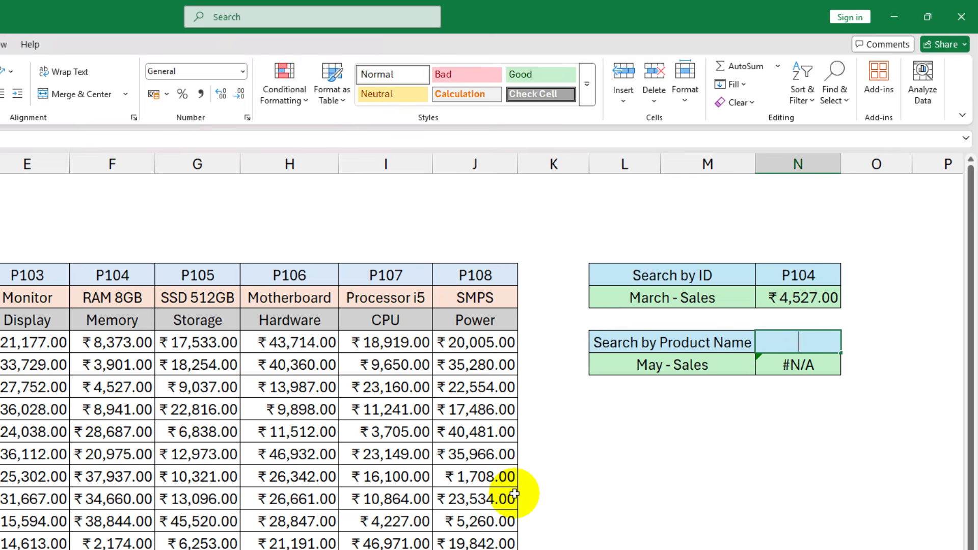
- Test the May sales lookup by setting the Search by Product Name cell N8 to Monitor and then to Mouse
{"action": "type", "text": "Monitor"}
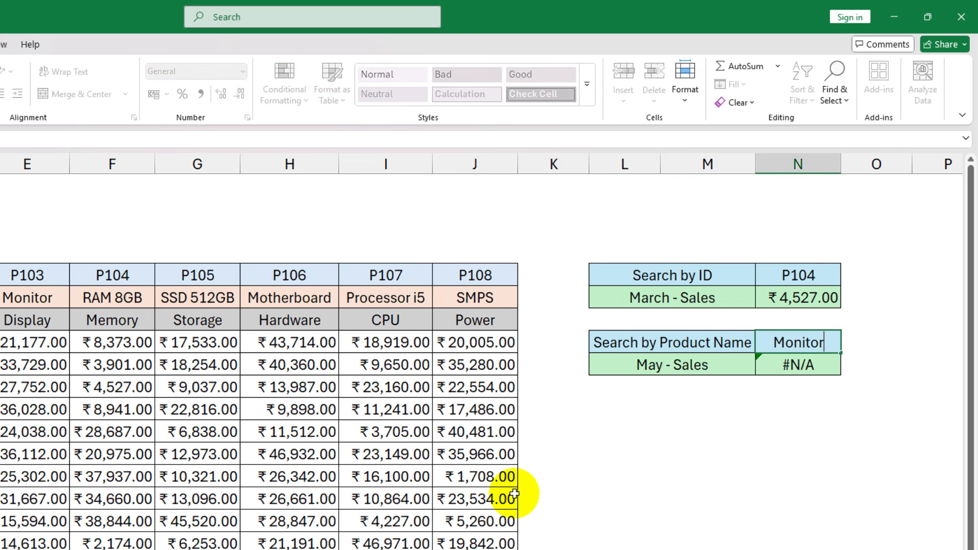
{"action": "key", "text": "Tab"}
{"action": "key", "text": "Left"}
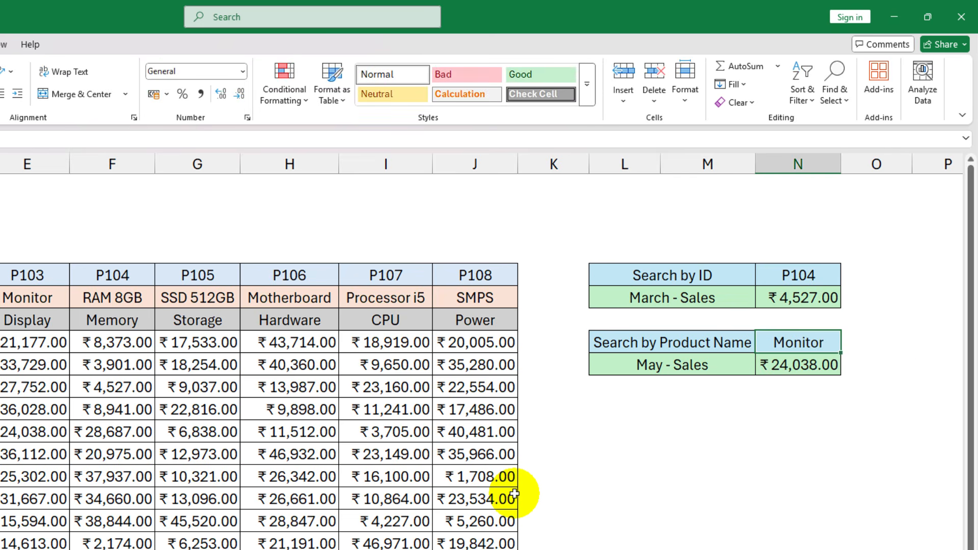
{"action": "type", "text": "Mouse"}
{"action": "key", "text": "Tab"}
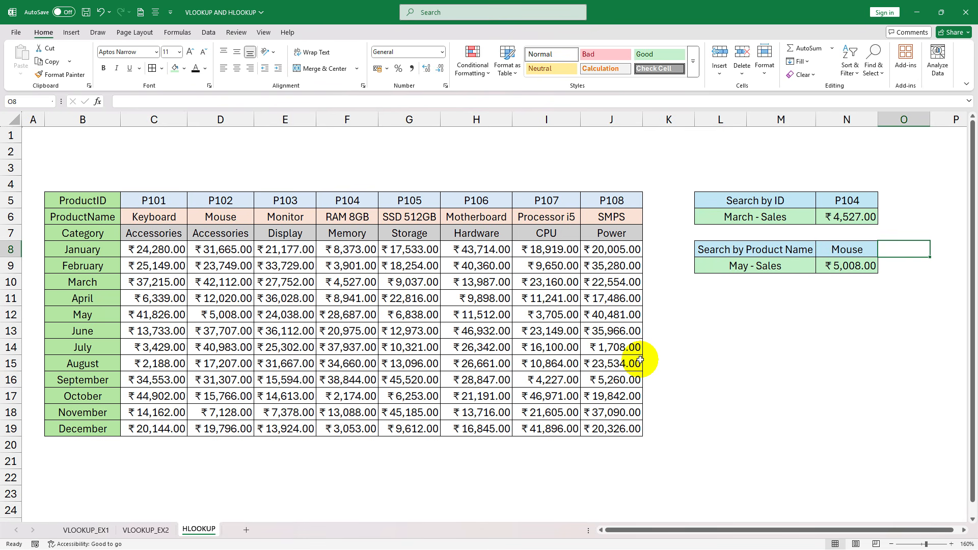
{"action": "left_click_drag", "start_coordinate": [709, 295], "coordinate": [840, 316]}
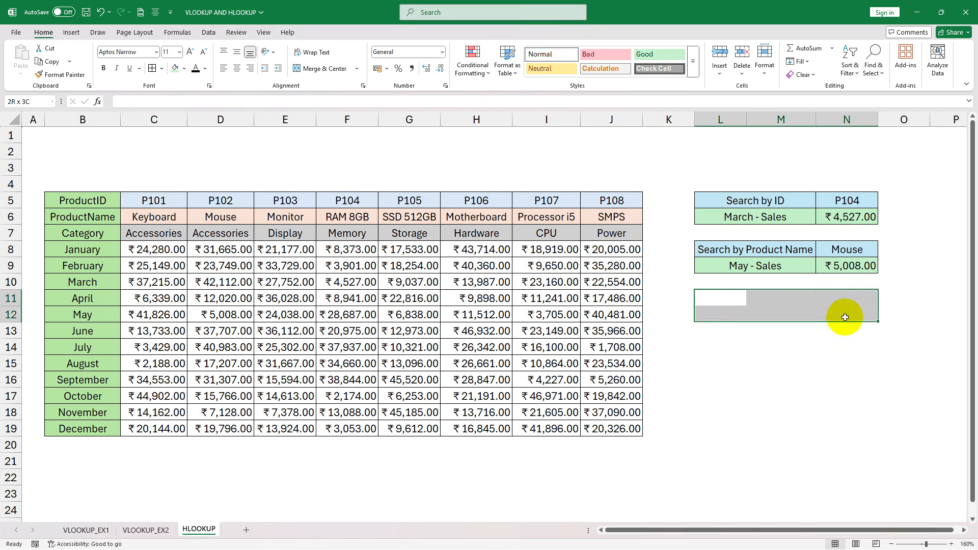
{"action": "left_click", "coordinate": [821, 381]}
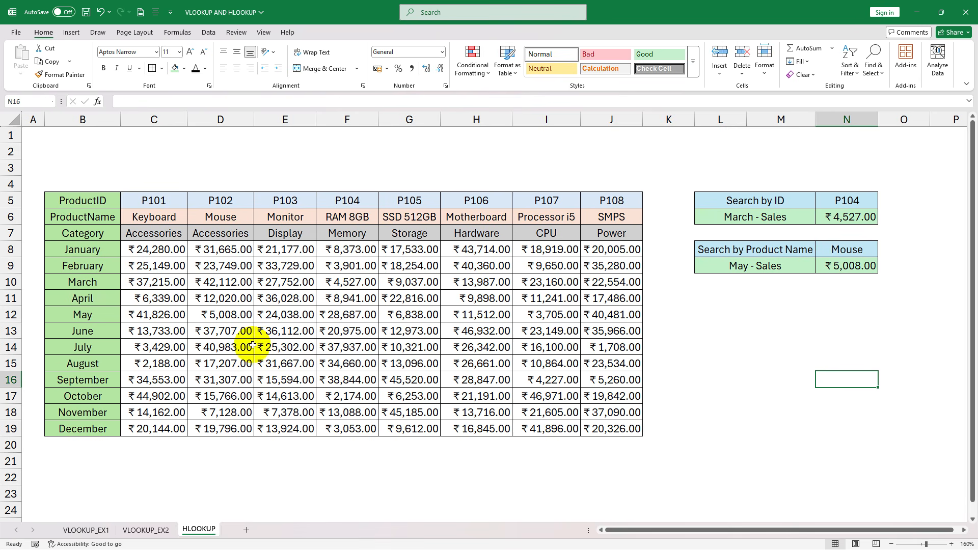
{"action": "left_click", "coordinate": [227, 331]}
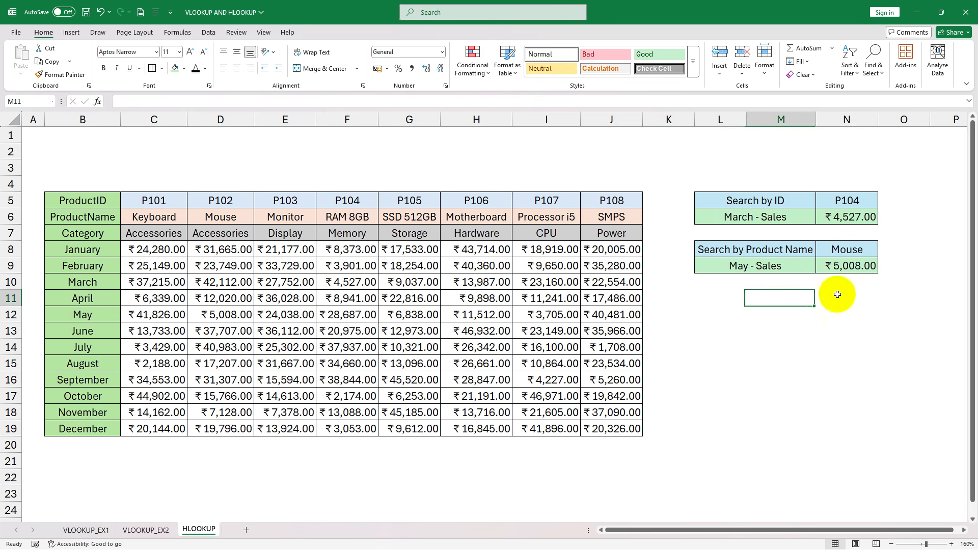
{"action": "left_click", "coordinate": [857, 288]}
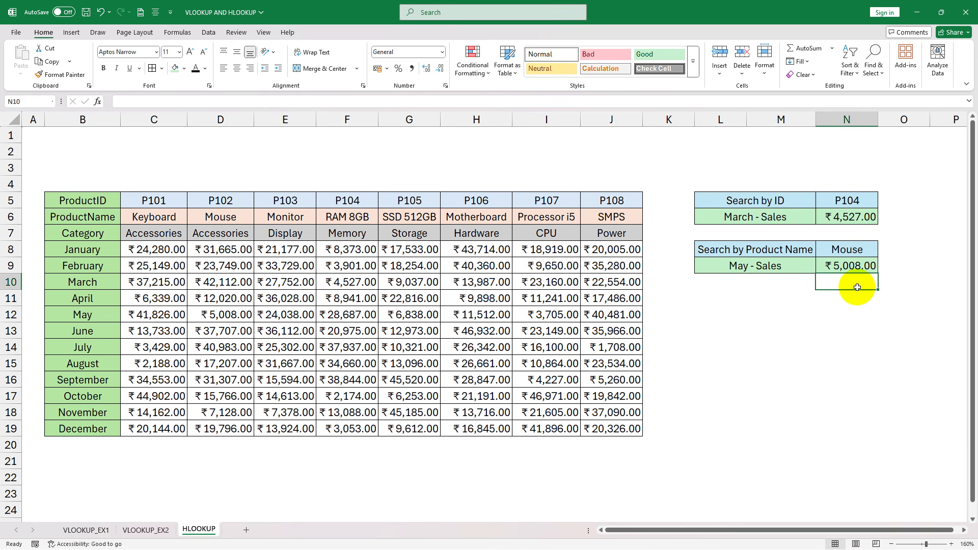
{"action": "left_click", "coordinate": [730, 378]}
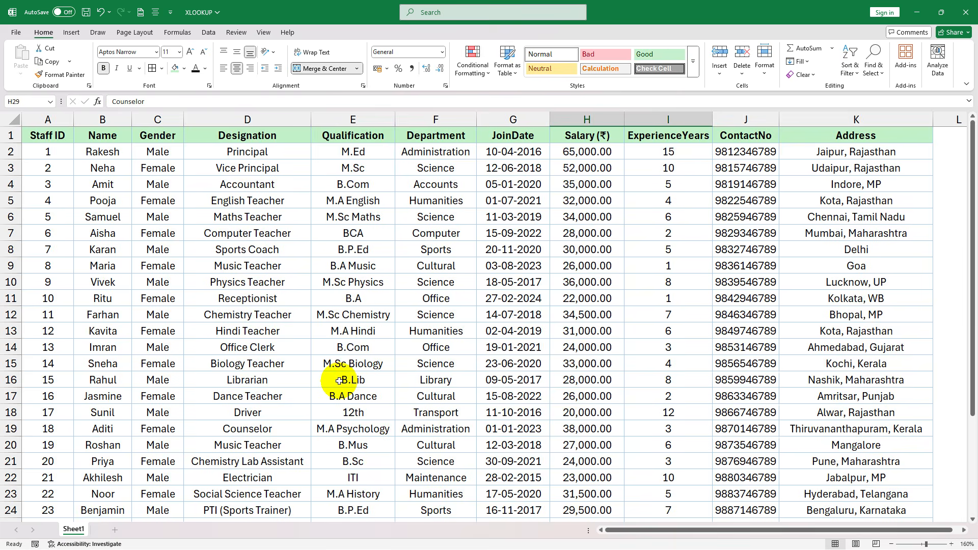
- In the XLOOKUP workbook, examine the Search By Designation block, its mobile number formula in H31 and the staff table above it
{"action": "scroll", "coordinate": [335, 384], "scroll_direction": "down", "scroll_amount": 7}
{"action": "left_click", "coordinate": [624, 287]}
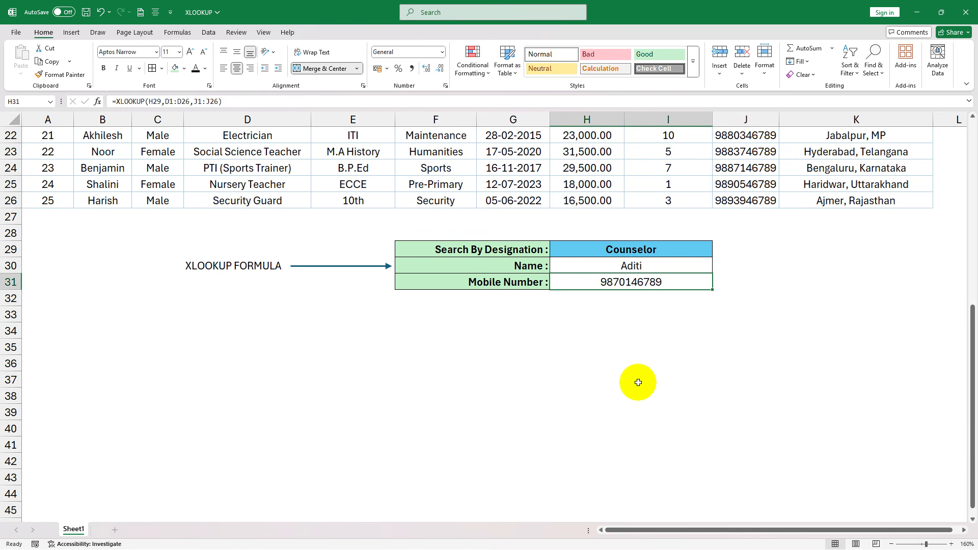
{"action": "scroll", "coordinate": [638, 383], "scroll_direction": "up", "scroll_amount": 6}
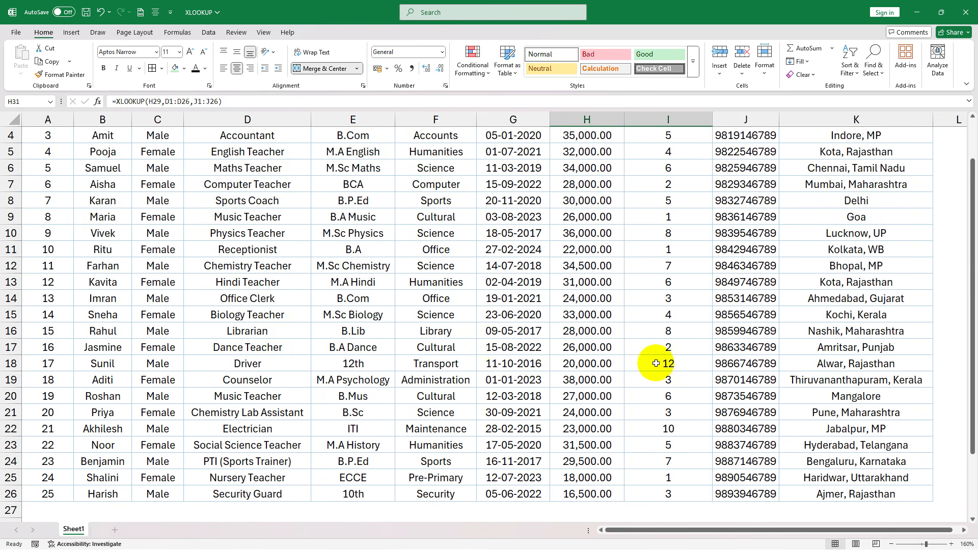
{"action": "scroll", "coordinate": [666, 371], "scroll_direction": "down", "scroll_amount": 5}
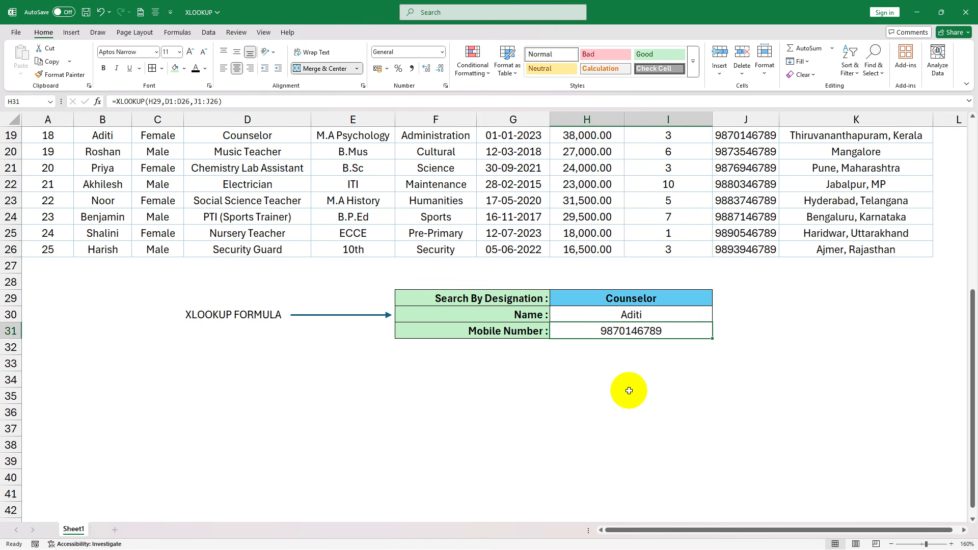
{"action": "scroll", "coordinate": [629, 390], "scroll_direction": "up", "scroll_amount": 1}
{"action": "scroll", "coordinate": [629, 391], "scroll_direction": "up", "scroll_amount": 6}
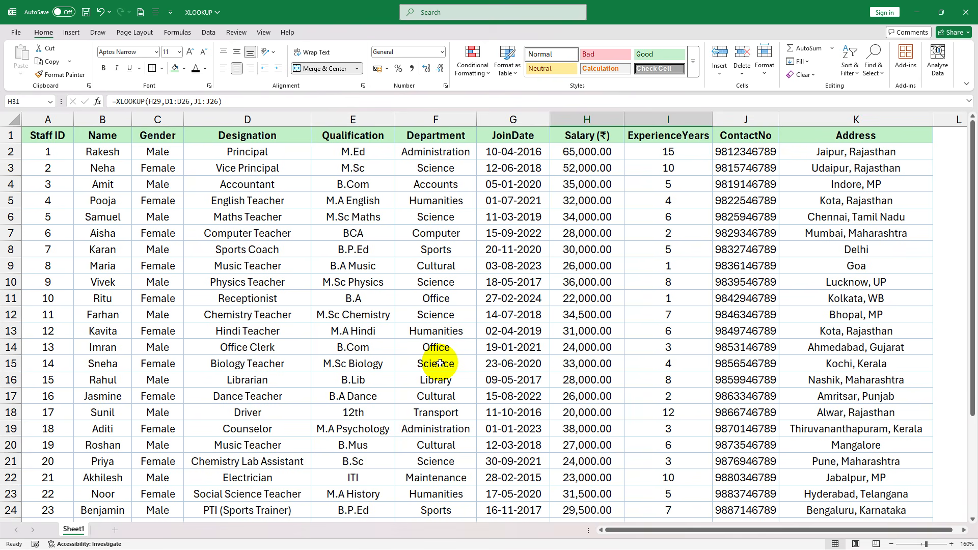
{"action": "left_click", "coordinate": [486, 246]}
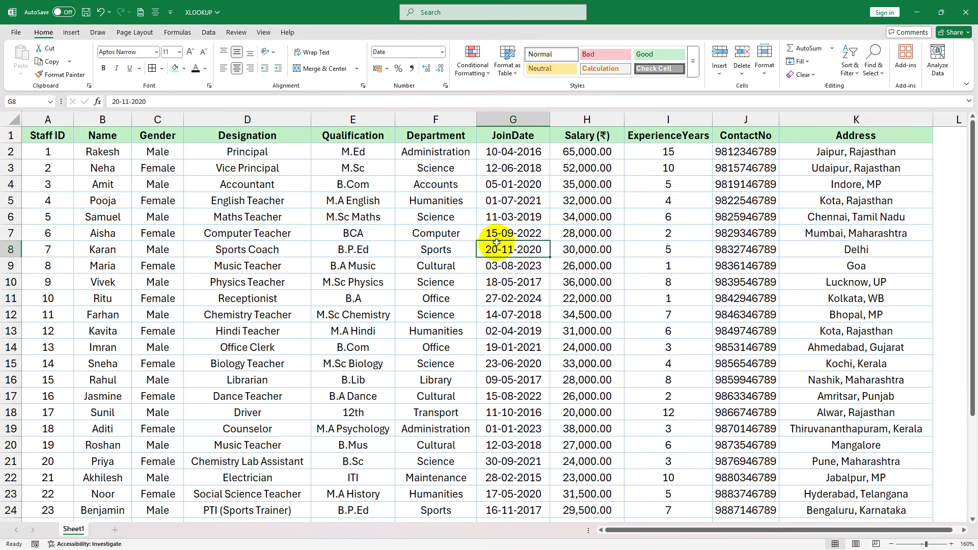
{"action": "left_click", "coordinate": [179, 233]}
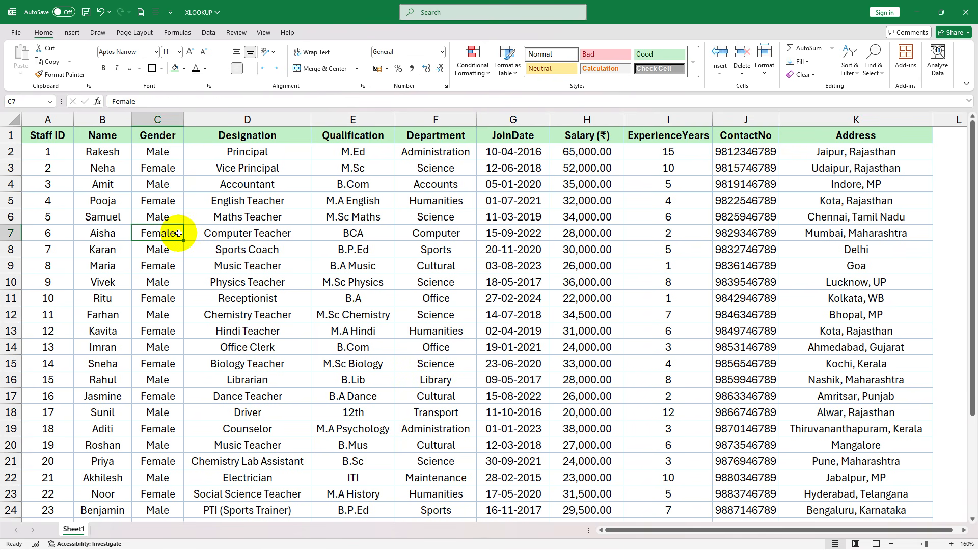
{"action": "left_click", "coordinate": [255, 163]}
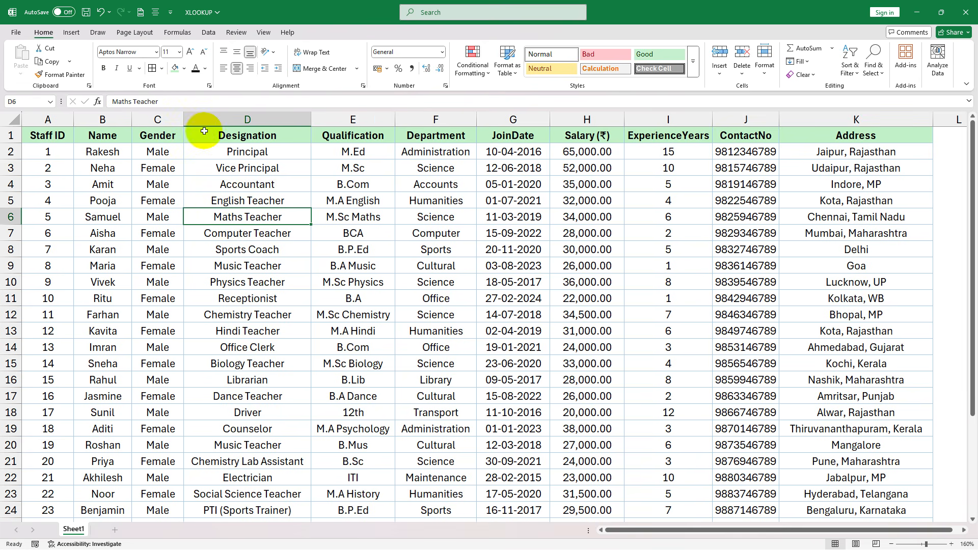
- Examine the Designation lookup column against the Staff ID, Gender and other columns on either side of it in the staff table
{"action": "left_click_drag", "start_coordinate": [203, 134], "coordinate": [218, 408]}
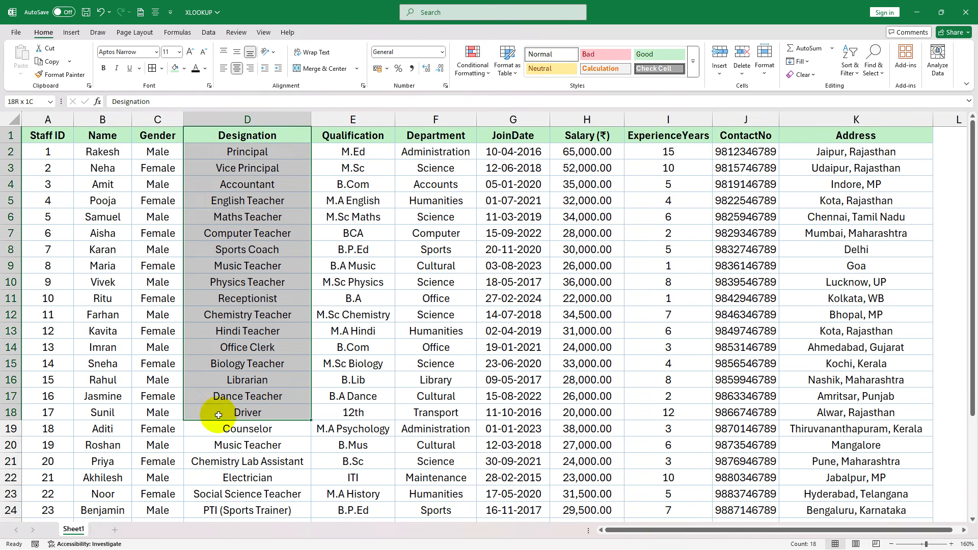
{"action": "left_click", "coordinate": [245, 164]}
{"action": "left_click", "coordinate": [246, 141]}
{"action": "left_click_drag", "start_coordinate": [343, 141], "coordinate": [860, 363]}
{"action": "left_click", "coordinate": [427, 330]}
{"action": "left_click_drag", "start_coordinate": [250, 135], "coordinate": [241, 330]}
{"action": "left_click_drag", "start_coordinate": [48, 135], "coordinate": [29, 266]}
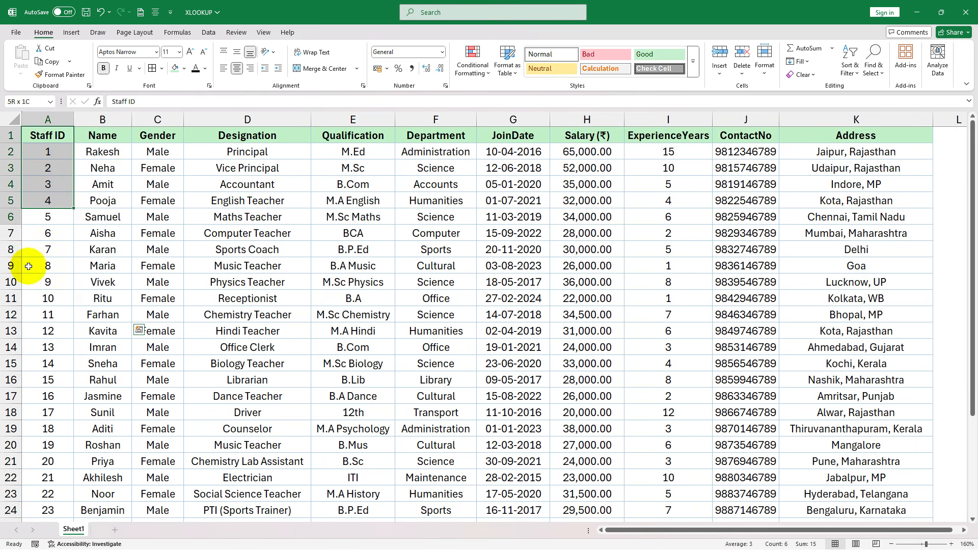
{"action": "left_click_drag", "start_coordinate": [157, 135], "coordinate": [159, 238]}
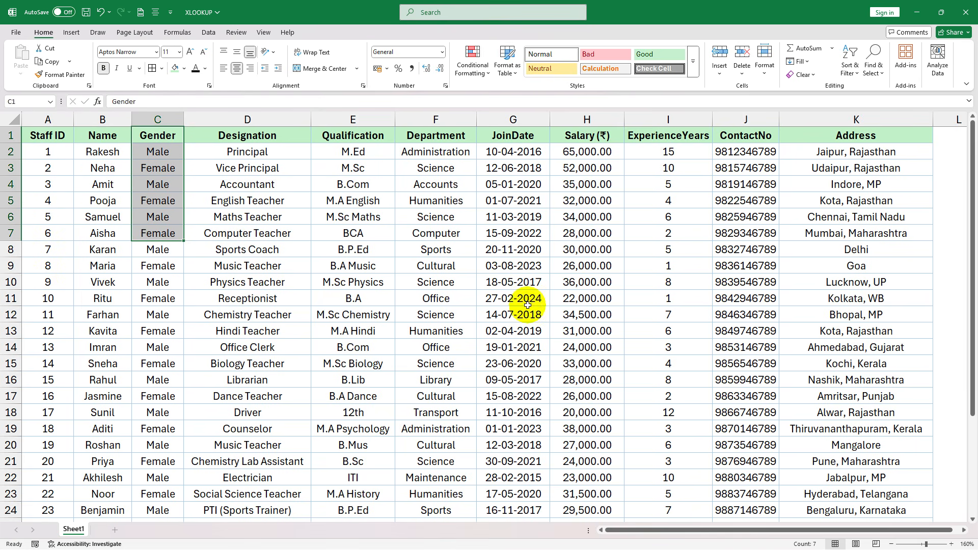
{"action": "left_click", "coordinate": [527, 305]}
{"action": "left_click_drag", "start_coordinate": [51, 136], "coordinate": [793, 478]}
{"action": "left_click", "coordinate": [271, 252]}
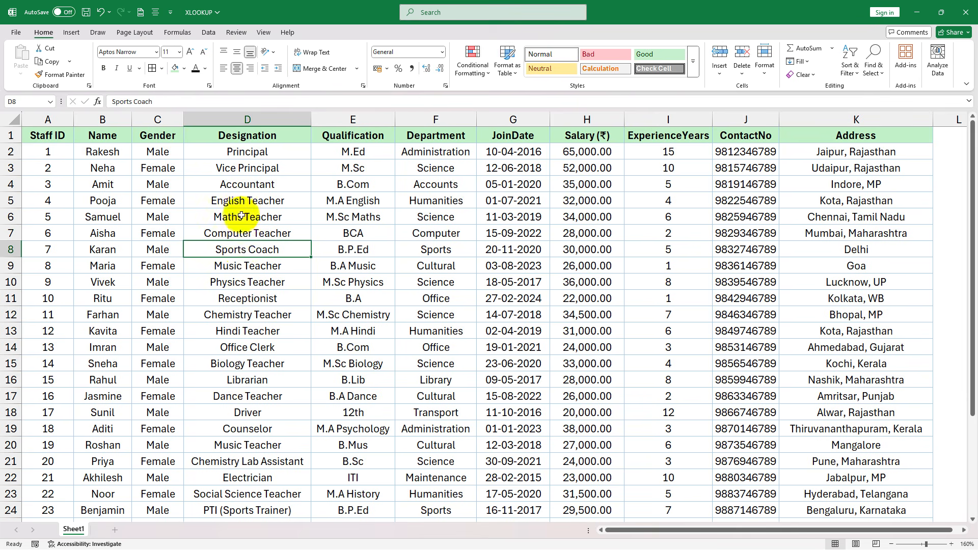
- Review the Computer Teacher record in both directions from the Designation column, and the XLOOKUP FORMULA label beside the search block
{"action": "left_click_drag", "start_coordinate": [228, 136], "coordinate": [229, 336]}
{"action": "left_click", "coordinate": [222, 226]}
{"action": "left_click_drag", "start_coordinate": [223, 226], "coordinate": [840, 226]}
{"action": "left_click", "coordinate": [452, 231]}
{"action": "left_click_drag", "start_coordinate": [452, 232], "coordinate": [63, 237]}
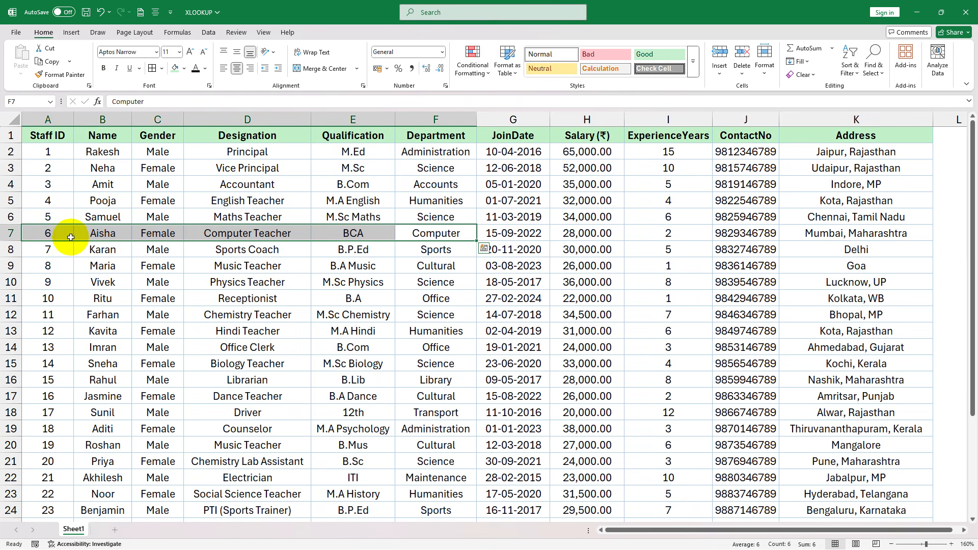
{"action": "scroll", "coordinate": [214, 393], "scroll_direction": "down", "scroll_amount": 5}
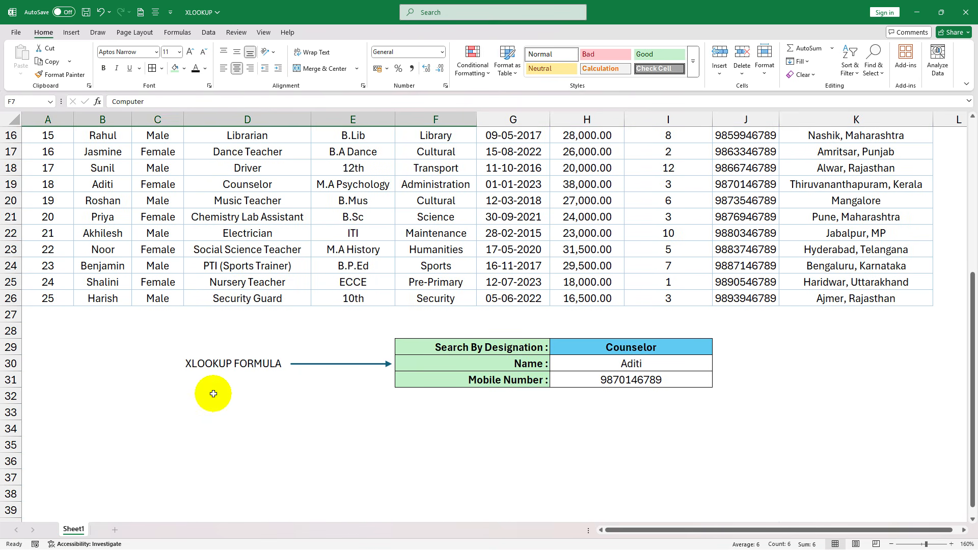
{"action": "left_click", "coordinate": [213, 393]}
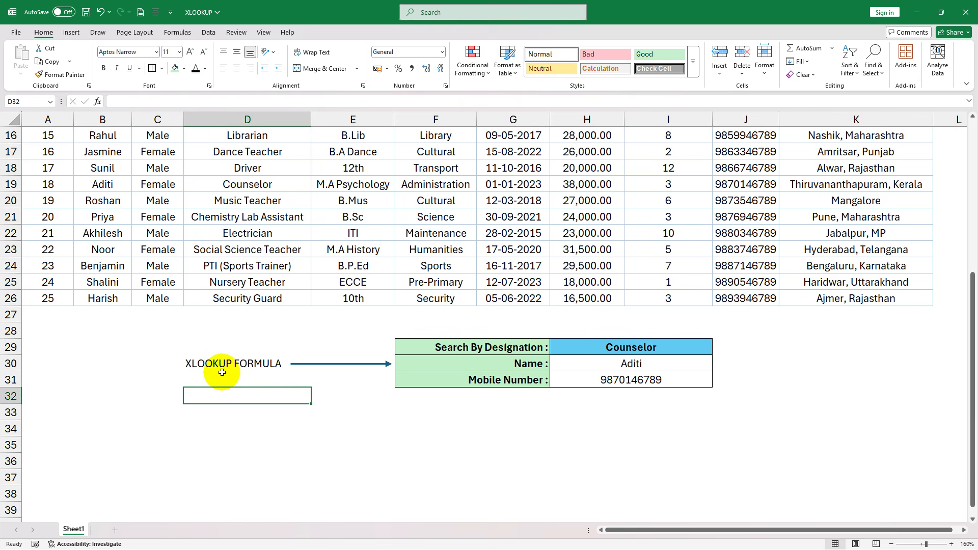
{"action": "left_click", "coordinate": [222, 373]}
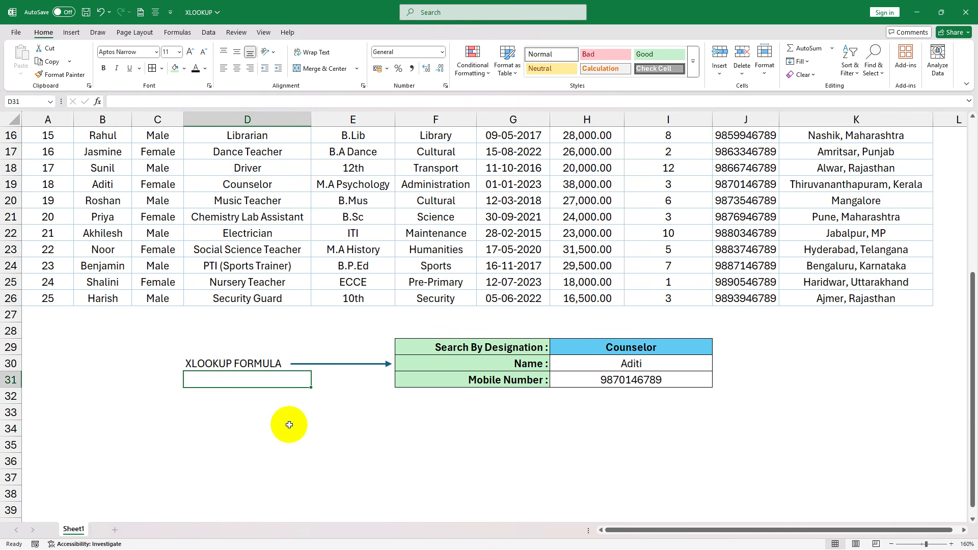
{"action": "left_click", "coordinate": [289, 424]}
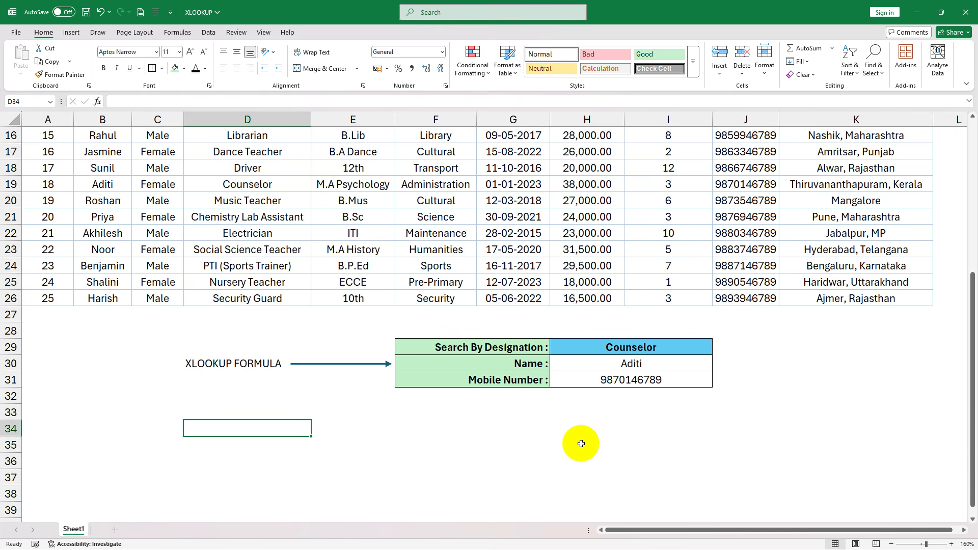
- Examine the Search By Designation block's name and mobile number formulas, and the Name and Designation headers in the staff table
{"action": "scroll", "coordinate": [578, 443], "scroll_direction": "up", "scroll_amount": 1}
{"action": "left_click", "coordinate": [578, 413]}
{"action": "left_click", "coordinate": [652, 396]}
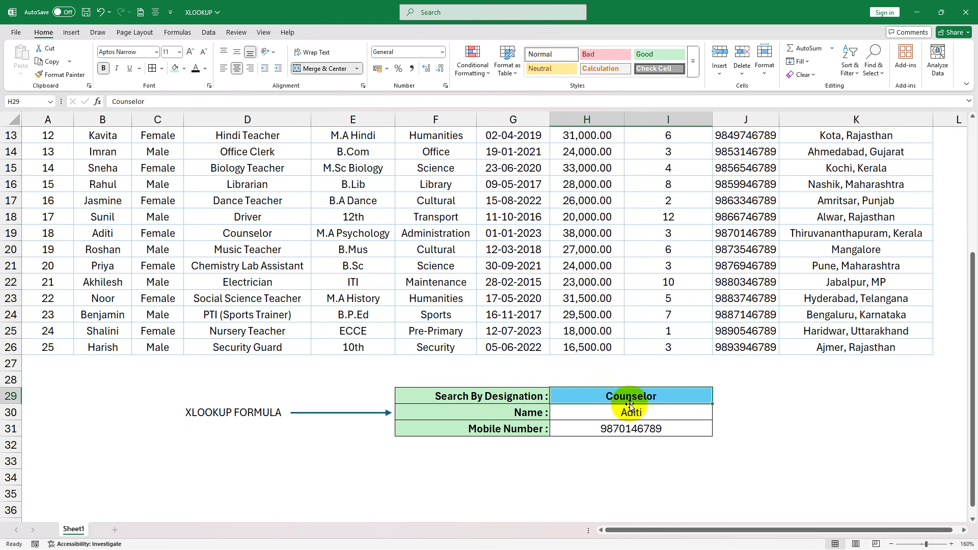
{"action": "left_click", "coordinate": [642, 414]}
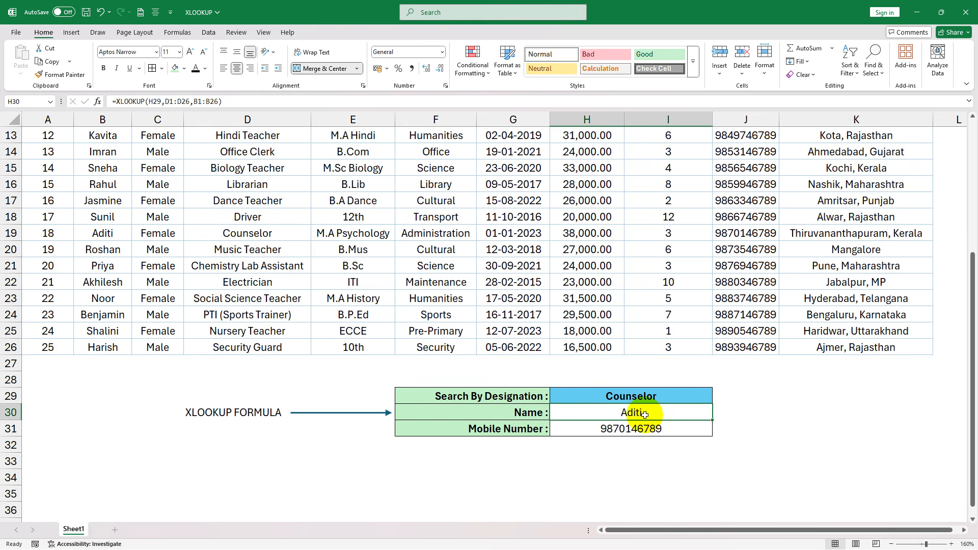
{"action": "left_click", "coordinate": [651, 429]}
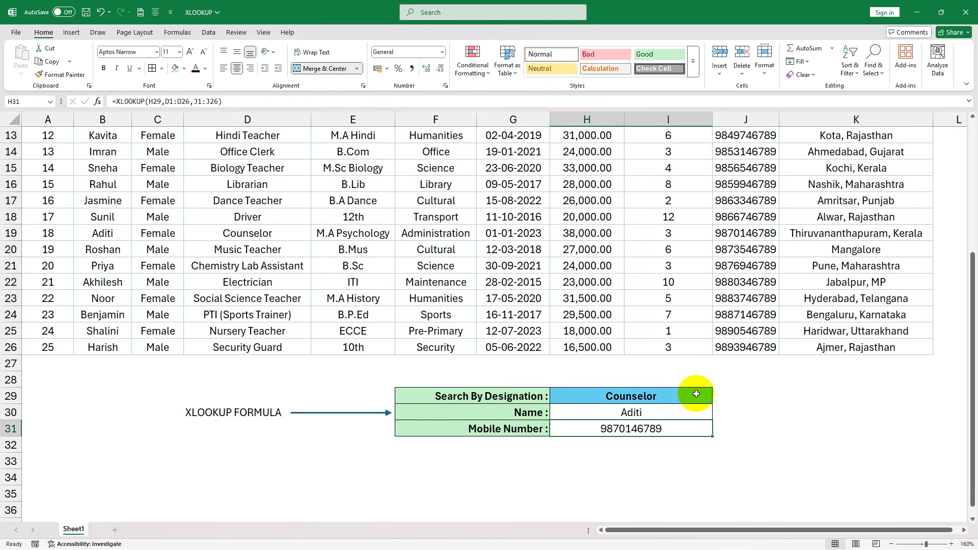
{"action": "scroll", "coordinate": [565, 403], "scroll_direction": "up", "scroll_amount": 4}
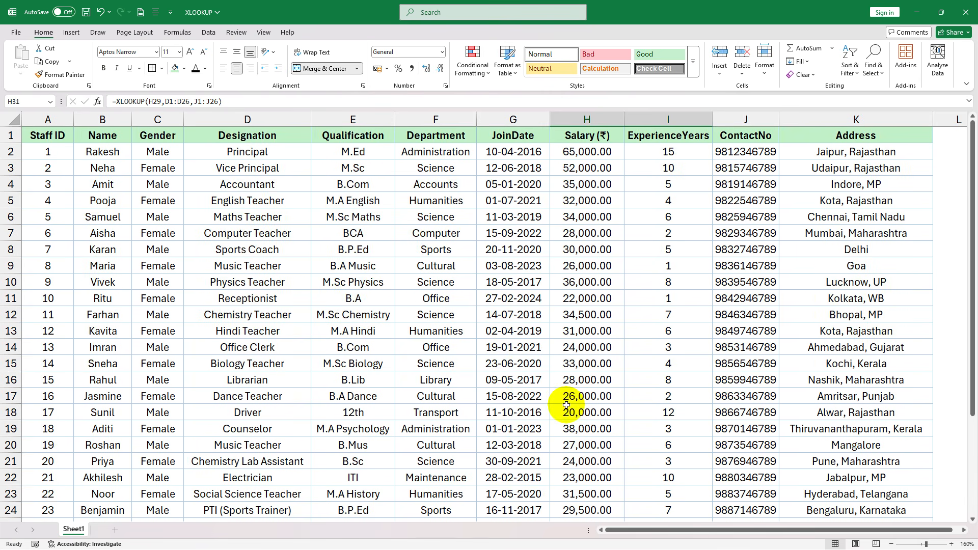
{"action": "left_click", "coordinate": [259, 134]}
{"action": "left_click", "coordinate": [98, 134]}
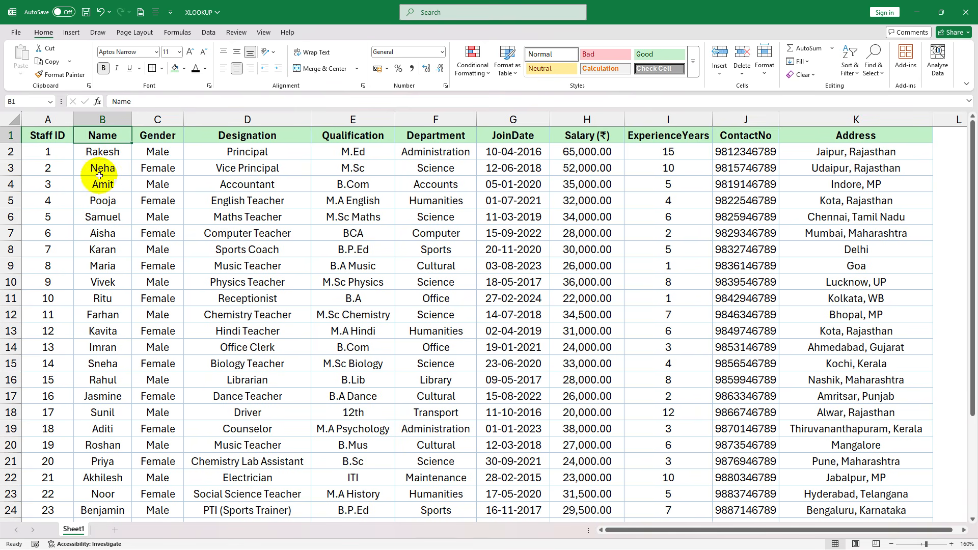
{"action": "left_click", "coordinate": [250, 136]}
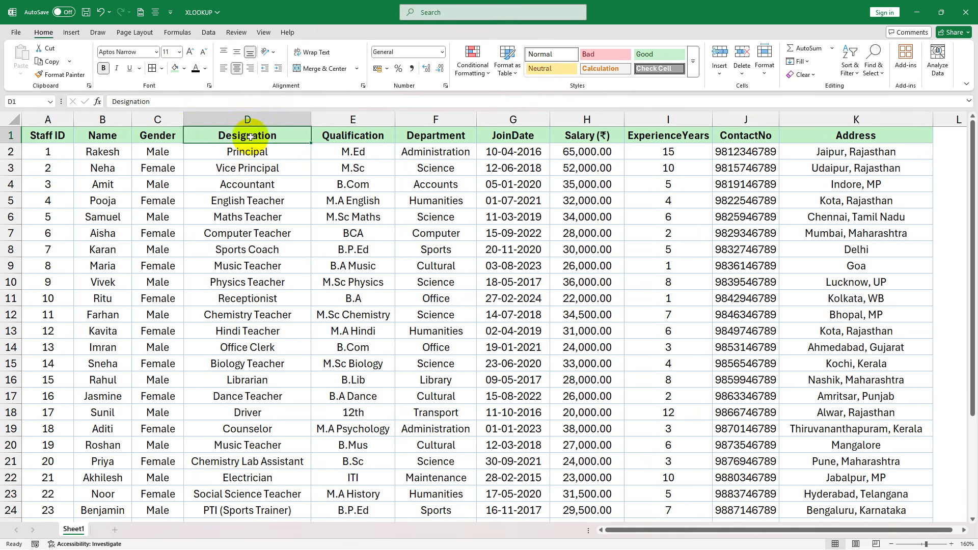
{"action": "scroll", "coordinate": [425, 299], "scroll_direction": "down", "scroll_amount": 6}
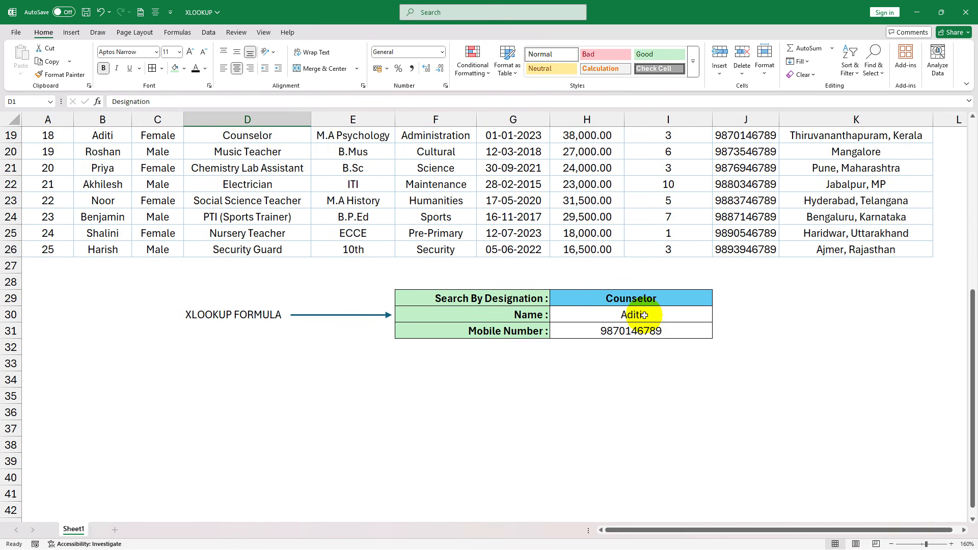
- Clear the name result in H30, the mobile number result in H31 and the search designation in H29
{"action": "left_click", "coordinate": [648, 316]}
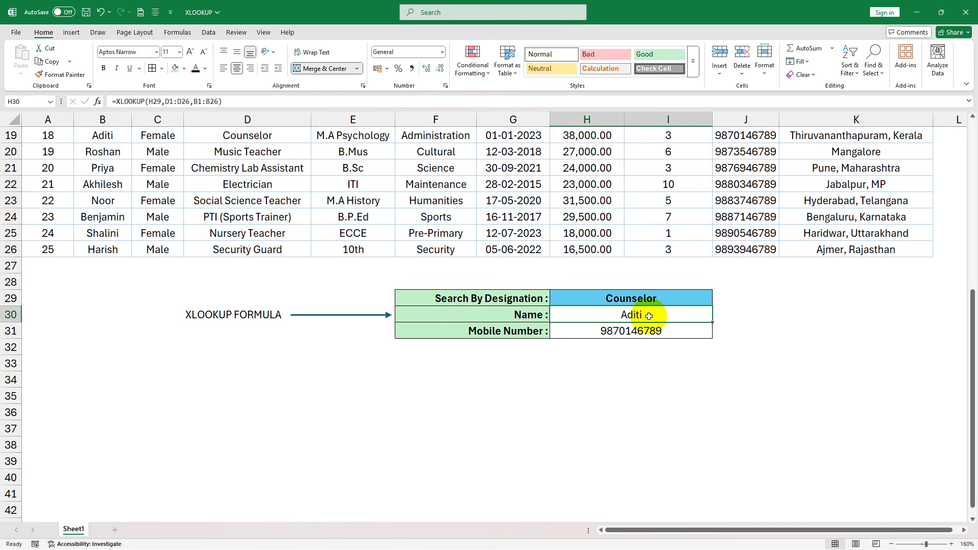
{"action": "key", "text": "Delete"}
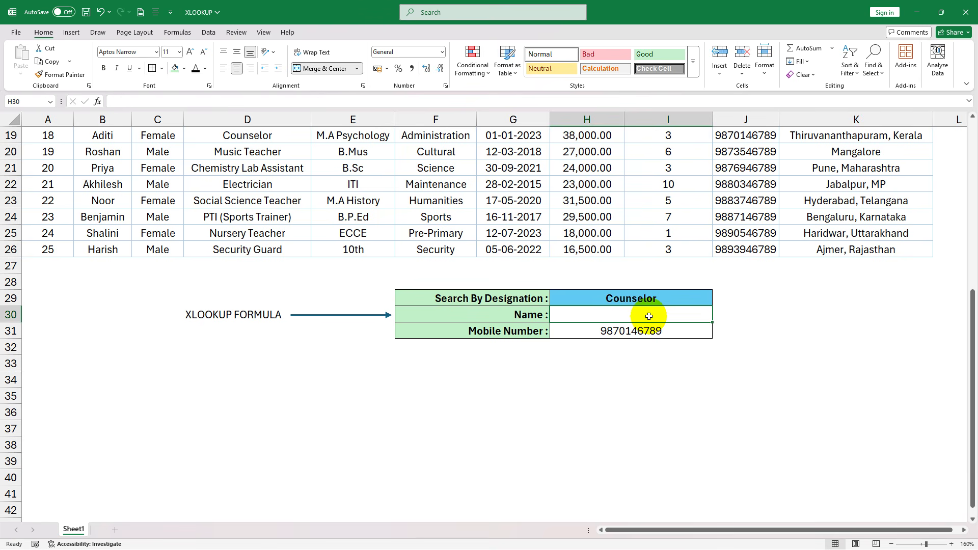
{"action": "left_click", "coordinate": [639, 329]}
{"action": "key", "text": "Delete"}
{"action": "left_click", "coordinate": [631, 318]}
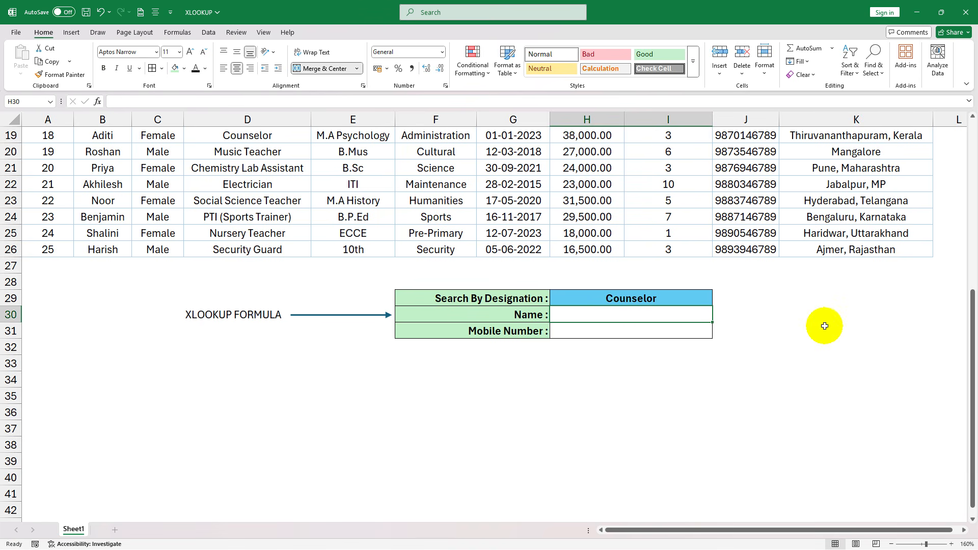
{"action": "left_click", "coordinate": [647, 299]}
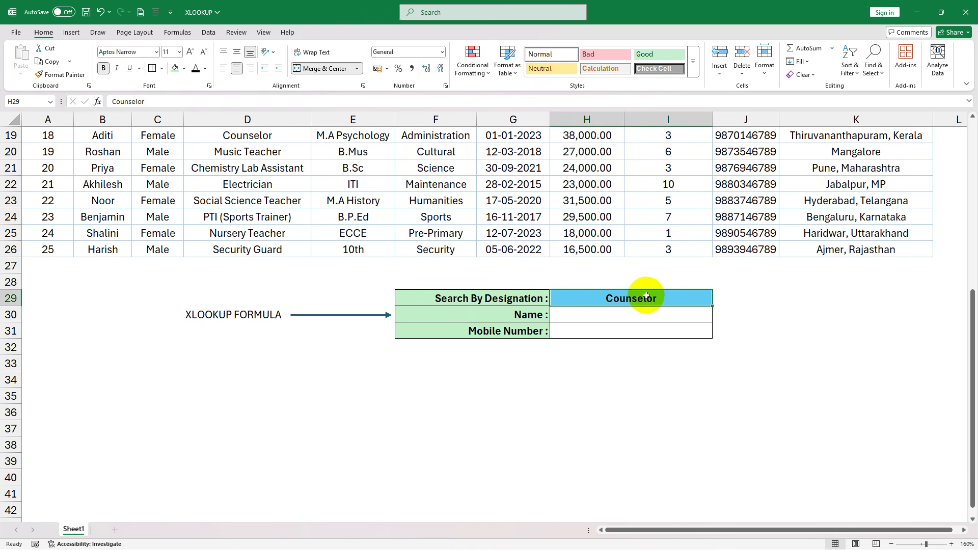
{"action": "key", "text": "Delete"}
- Start an XLOOKUP formula in the Name cell H30 with H29 as the lookup value
{"action": "left_click", "coordinate": [645, 308]}
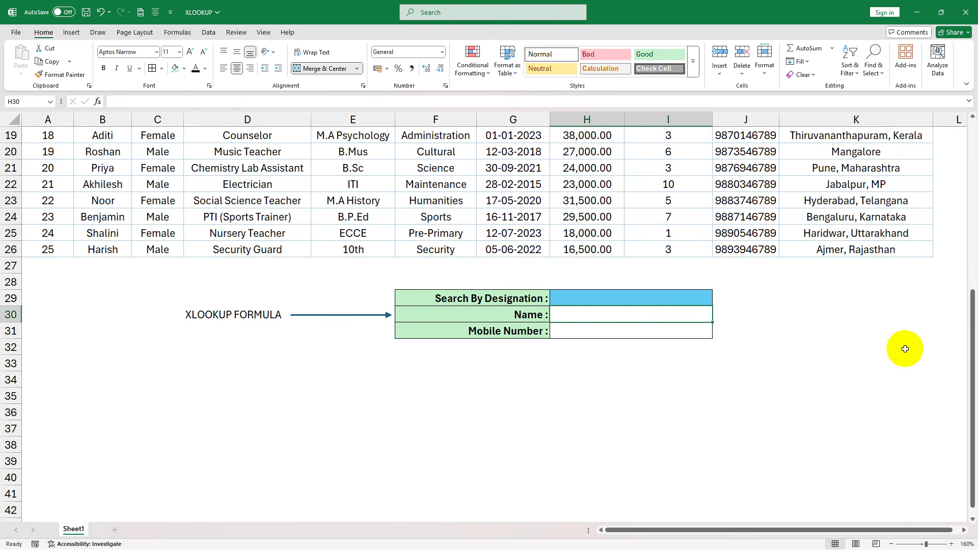
{"action": "type", "text": "="}
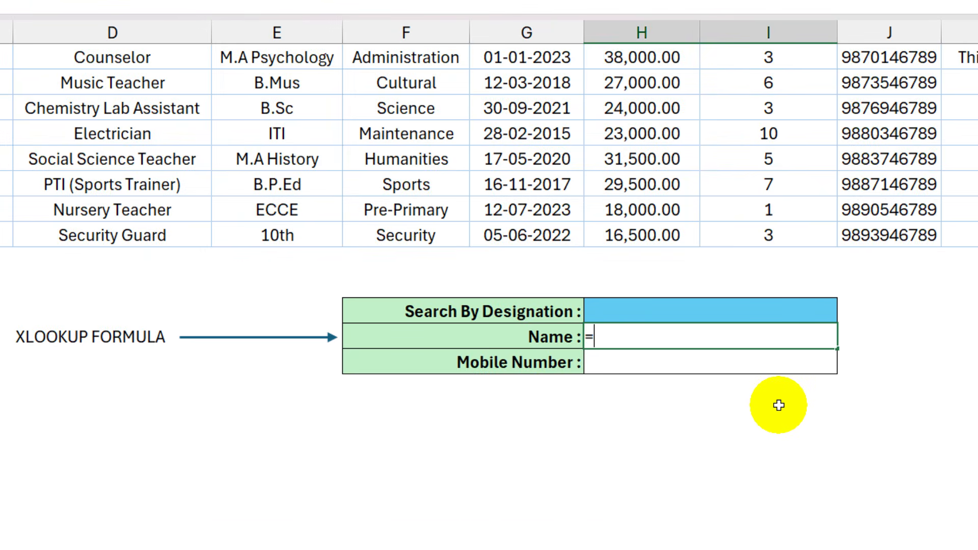
{"action": "type", "text": "xl"}
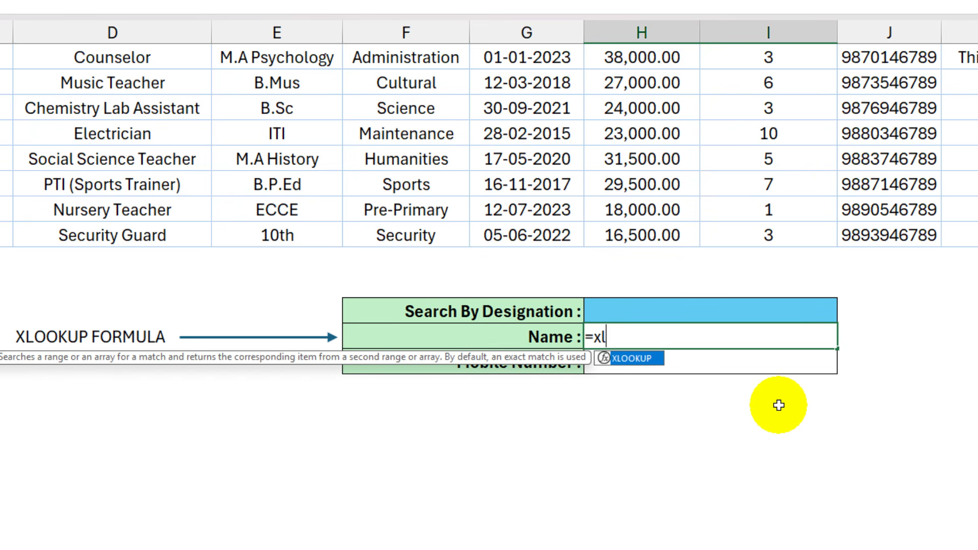
{"action": "key", "text": "Tab"}
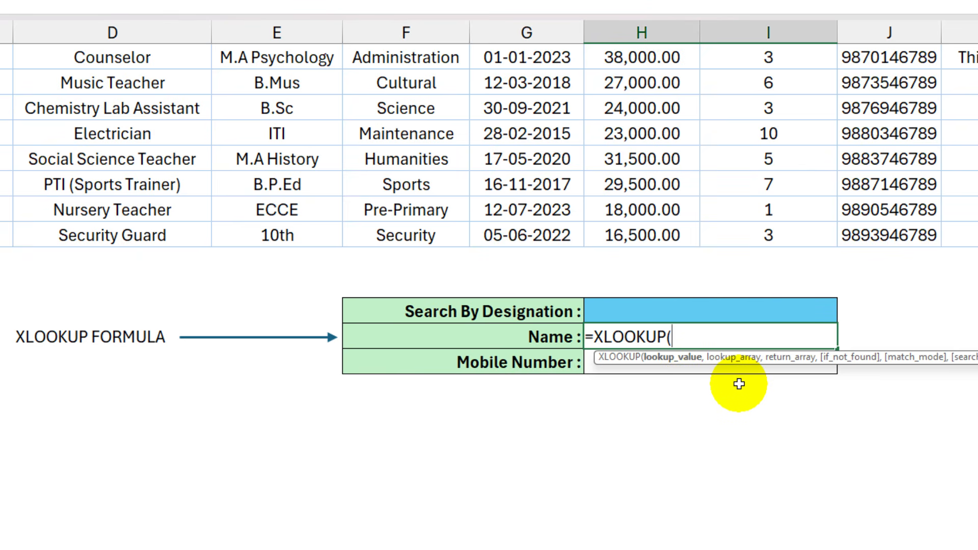
{"action": "left_click", "coordinate": [645, 312]}
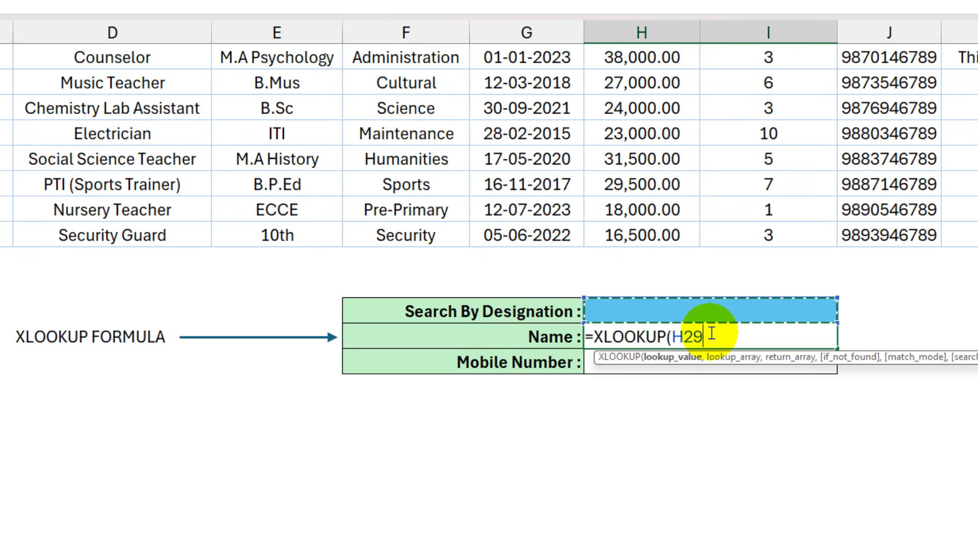
{"action": "type", "text": ","}
- Add the Designation column D1:D26 as the lookup array of the XLOOKUP formula
{"action": "scroll", "coordinate": [781, 434], "scroll_direction": "up", "scroll_amount": 1}
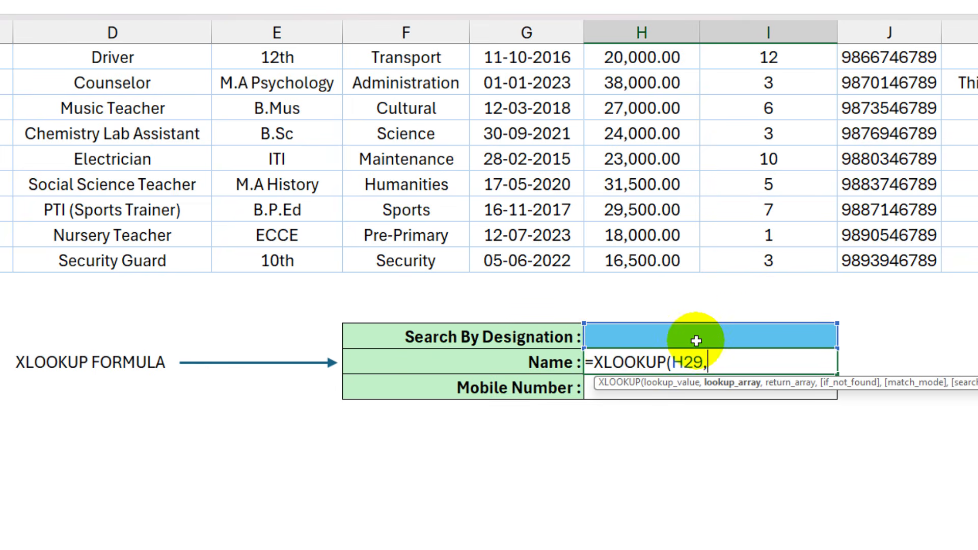
{"action": "scroll", "coordinate": [360, 437], "scroll_direction": "up", "scroll_amount": 6}
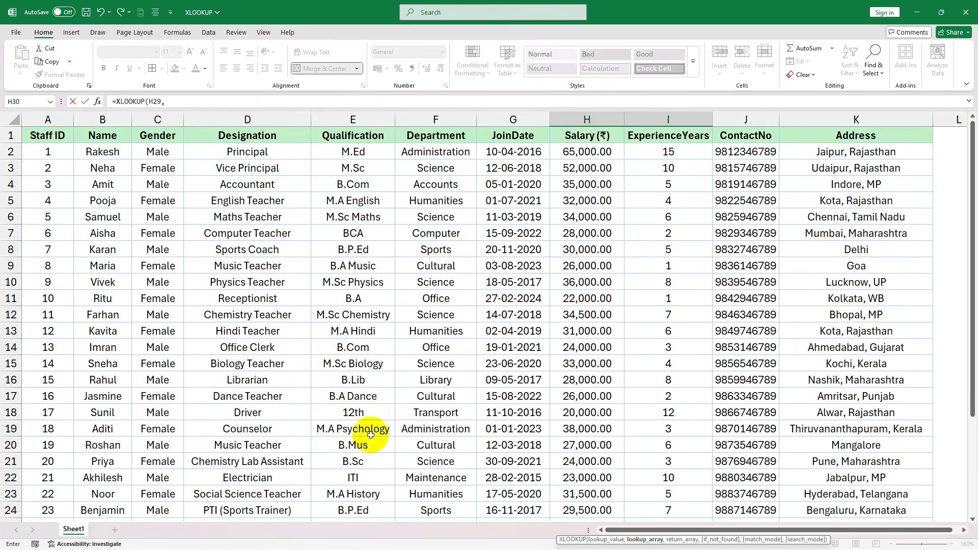
{"action": "left_click_drag", "start_coordinate": [240, 135], "coordinate": [279, 427]}
{"action": "type", "text": ","}
- Add the Name column B1:B26 as the return array and complete the formula as =XLOOKUP(H29,D1:D26,B1:B26)
{"action": "scroll", "coordinate": [742, 460], "scroll_direction": "down", "scroll_amount": 2}
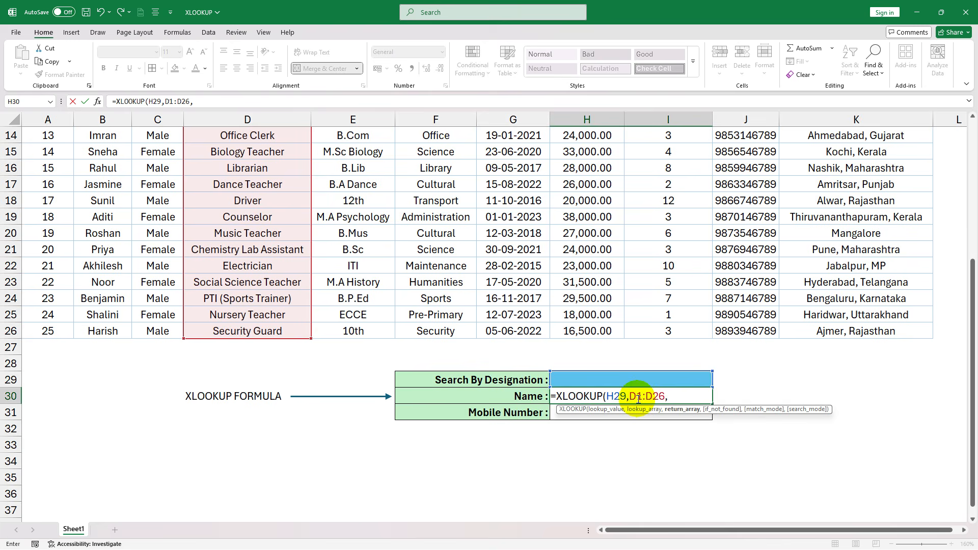
{"action": "scroll", "coordinate": [321, 446], "scroll_direction": "up", "scroll_amount": 5}
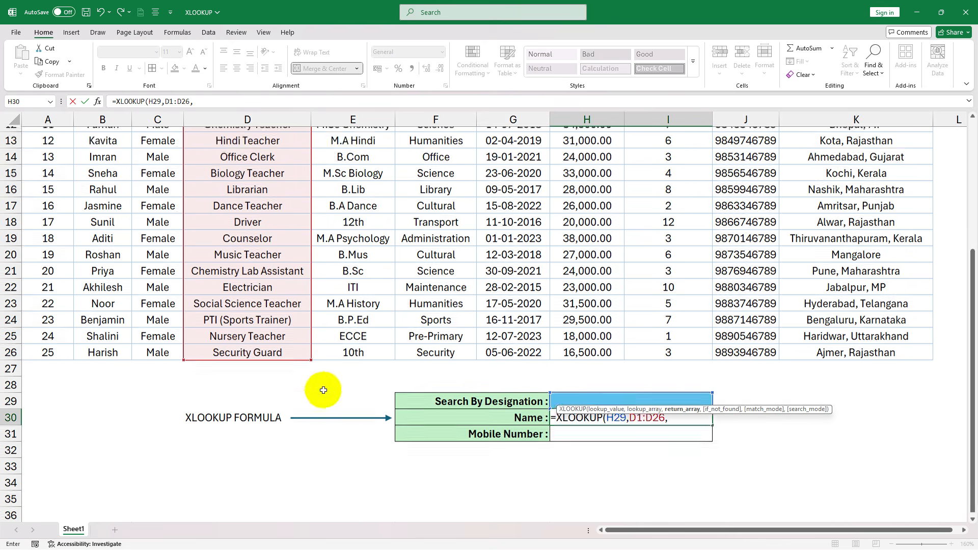
{"action": "left_click_drag", "start_coordinate": [102, 135], "coordinate": [105, 488]}
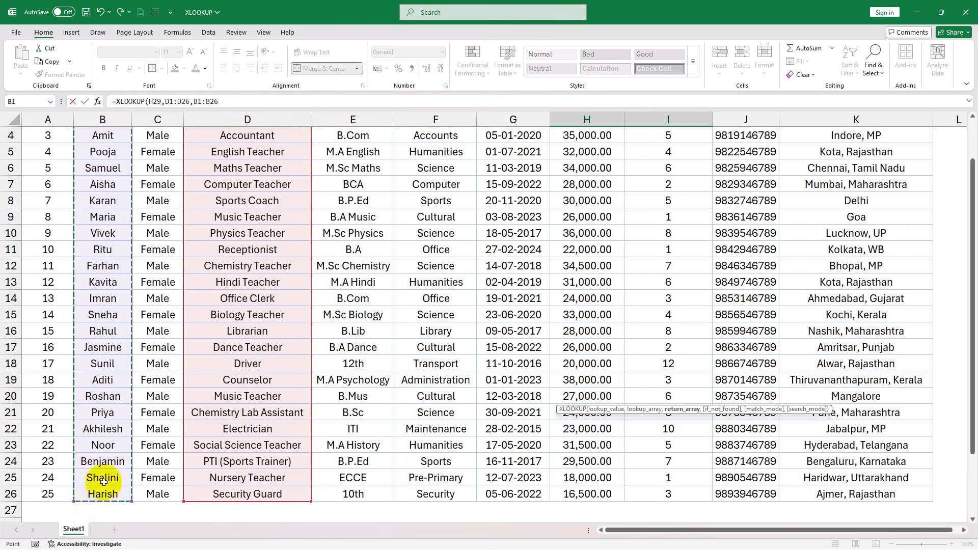
{"action": "scroll", "coordinate": [723, 459], "scroll_direction": "down", "scroll_amount": 5}
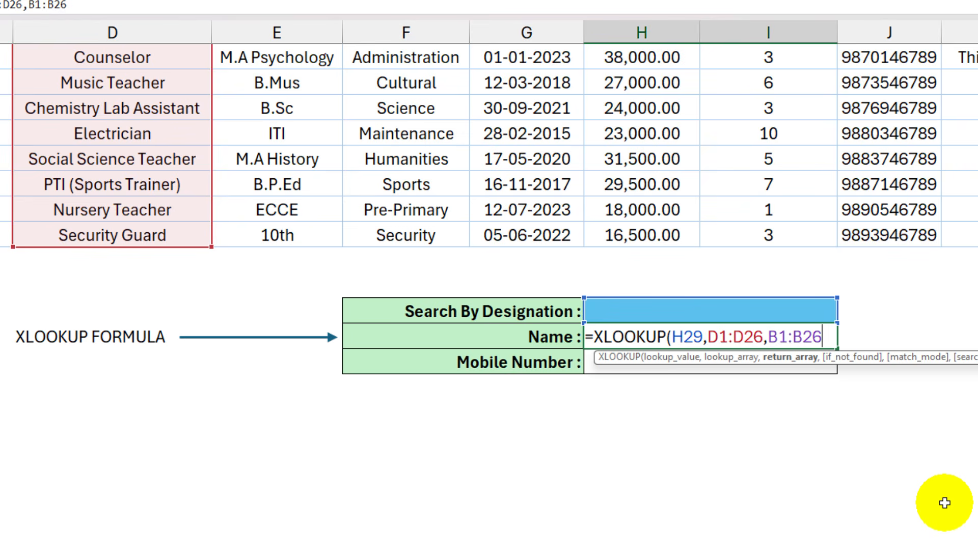
{"action": "type", "text": ")"}
{"action": "key", "text": "Return"}
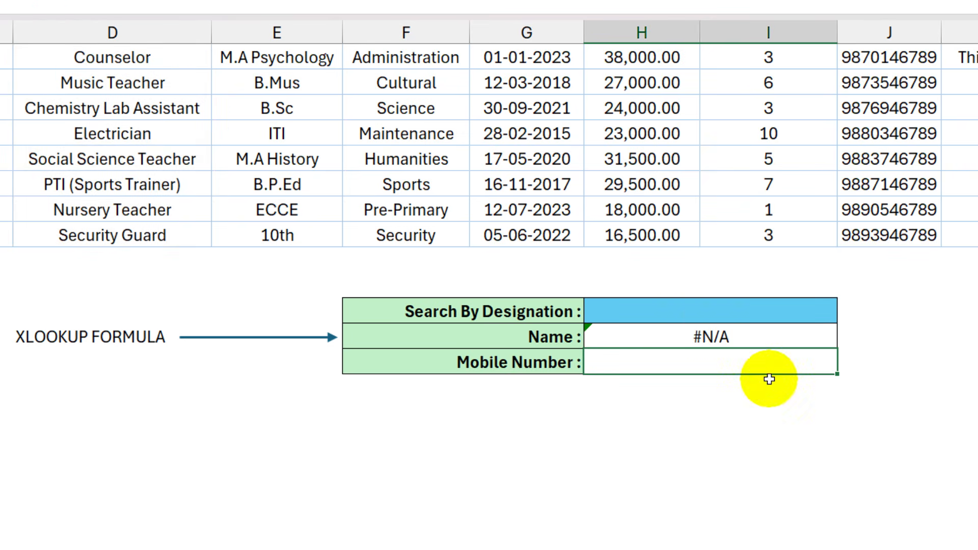
- Set the Search By Designation cell H29 to Music Teacher to test the name lookup
{"action": "left_click", "coordinate": [713, 312]}
{"action": "type", "text": "Music Teacher"}
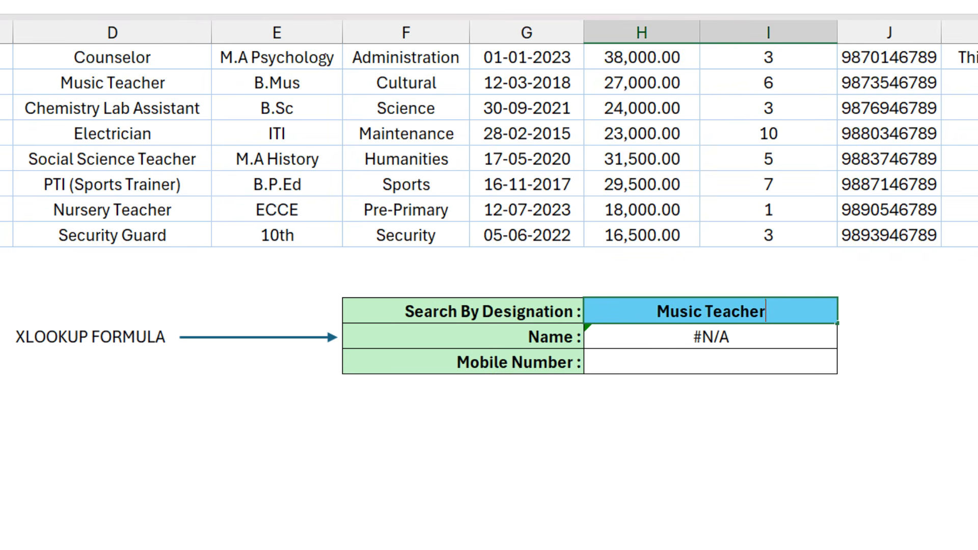
{"action": "key", "text": "Tab"}
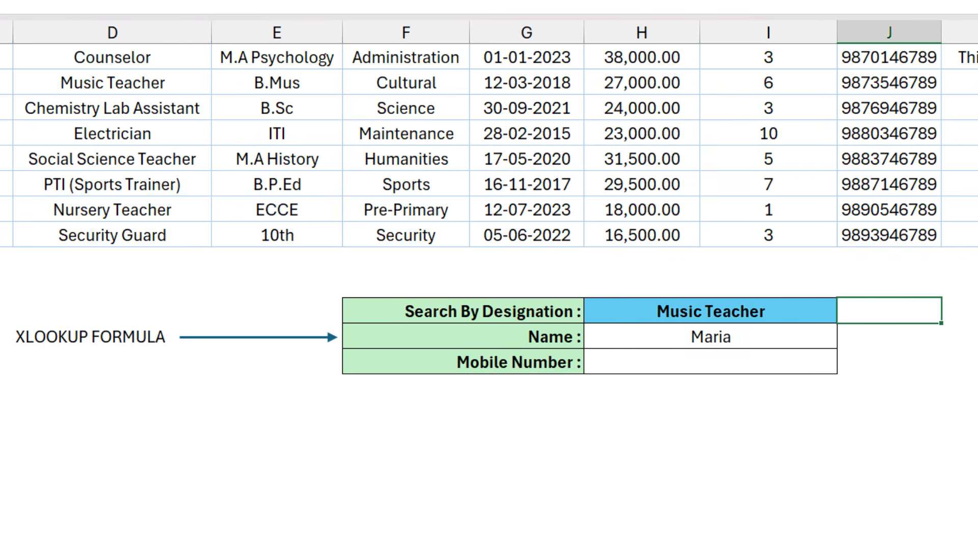
{"action": "key", "text": "Return"}
- Check the returned name against the Music Teacher row, and examine the ContactNo column's position relative to the Designation column
{"action": "scroll", "coordinate": [680, 270], "scroll_direction": "up", "scroll_amount": 5}
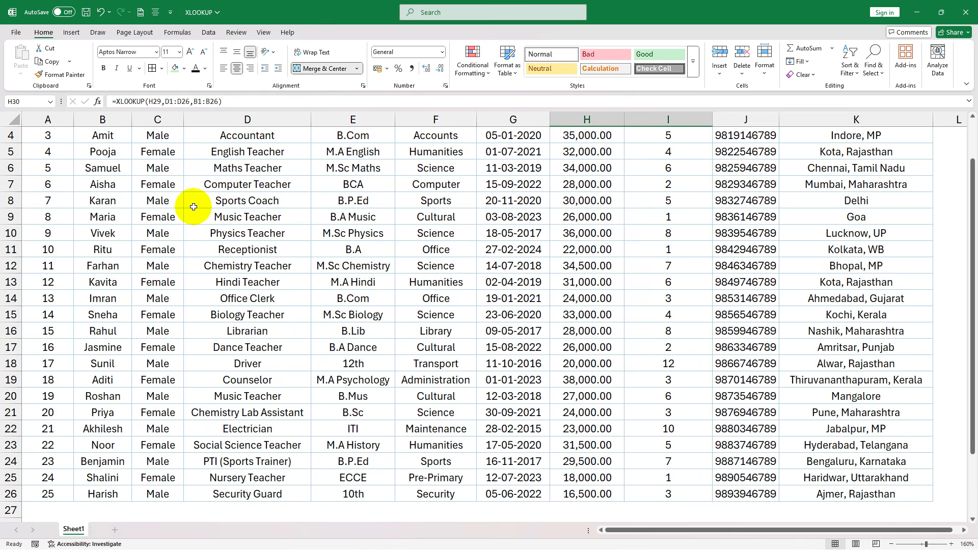
{"action": "scroll", "coordinate": [150, 239], "scroll_direction": "down", "scroll_amount": 4}
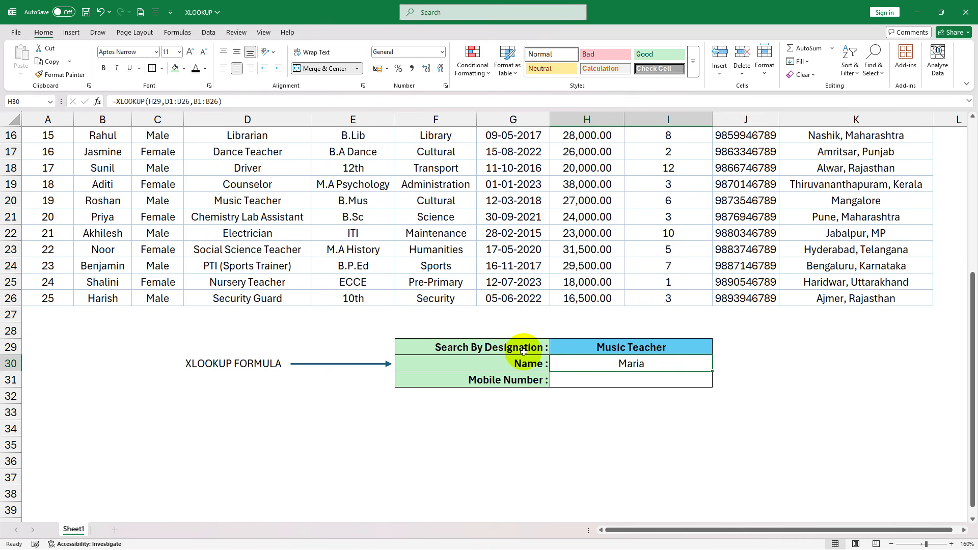
{"action": "left_click", "coordinate": [643, 379]}
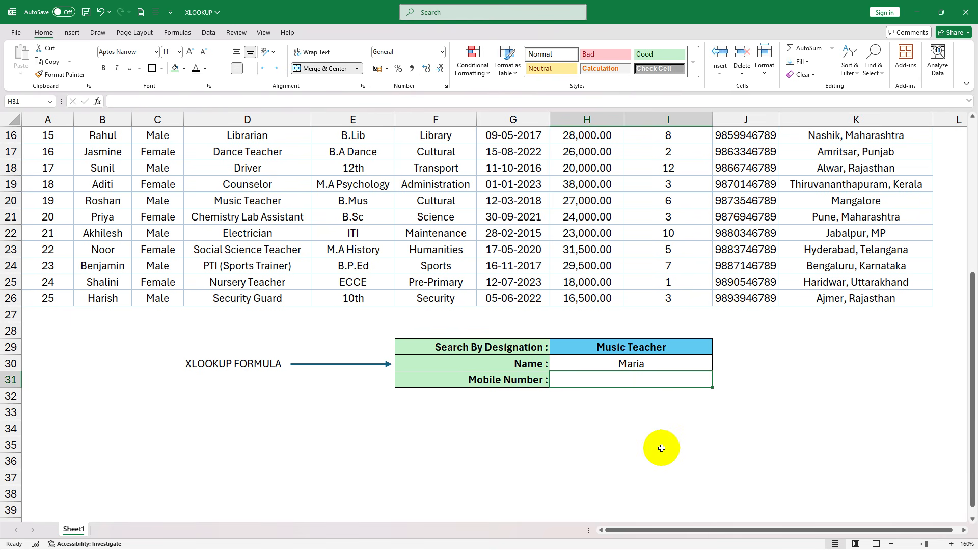
{"action": "scroll", "coordinate": [657, 439], "scroll_direction": "up", "scroll_amount": 5}
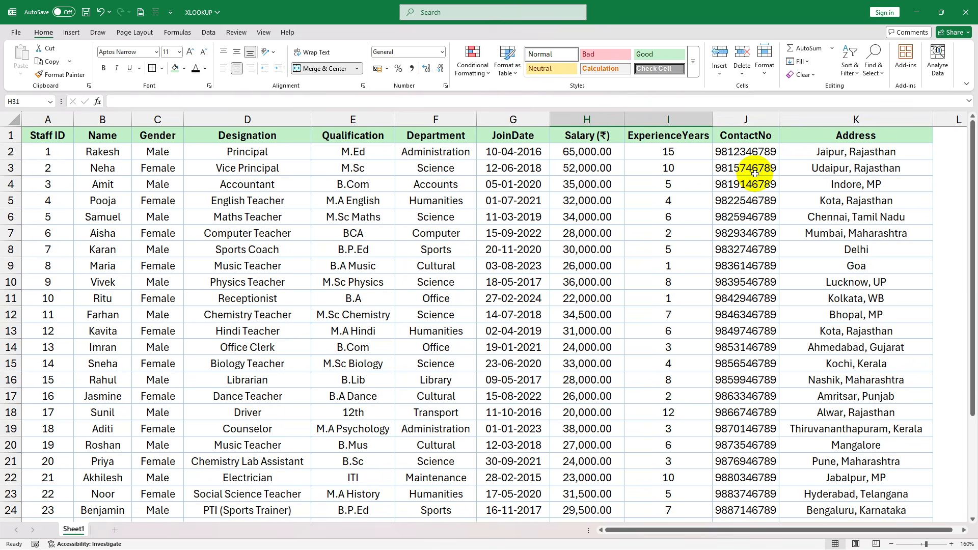
{"action": "scroll", "coordinate": [754, 174], "scroll_direction": "down", "scroll_amount": 6}
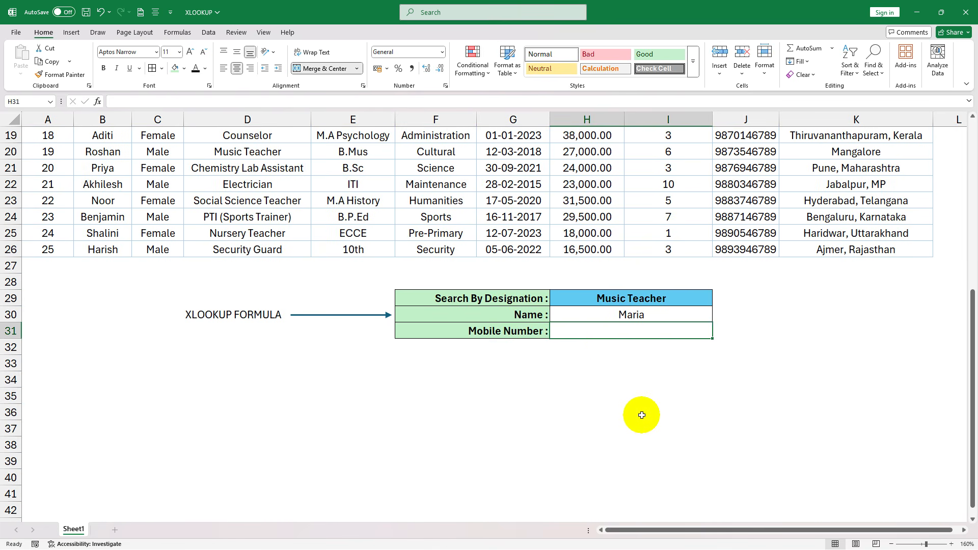
{"action": "scroll", "coordinate": [641, 415], "scroll_direction": "up", "scroll_amount": 6}
{"action": "left_click_drag", "start_coordinate": [250, 184], "coordinate": [759, 177]}
{"action": "scroll", "coordinate": [790, 280], "scroll_direction": "down", "scroll_amount": 7}
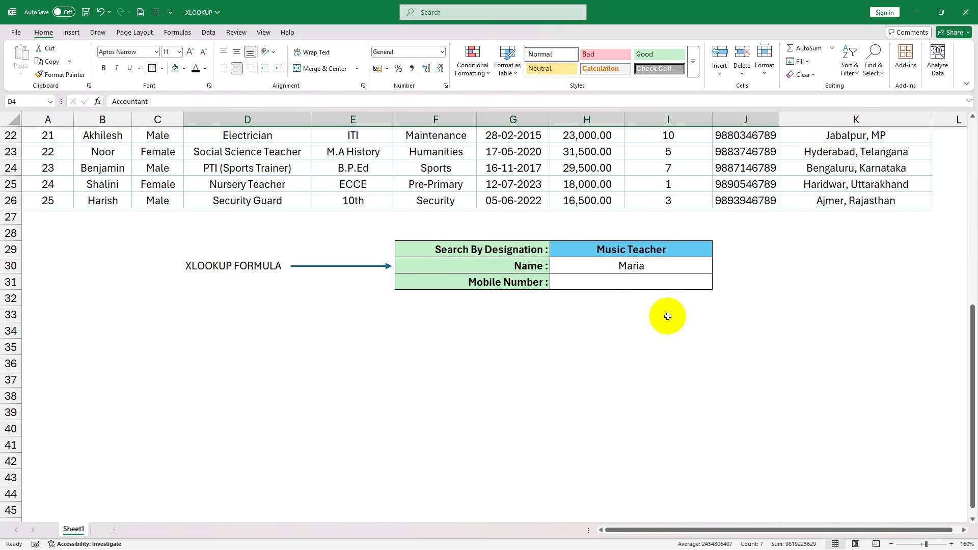
- Start an XLOOKUP formula in the Mobile Number cell H31 with the designation cell H29 as the lookup value
{"action": "left_click", "coordinate": [624, 285]}
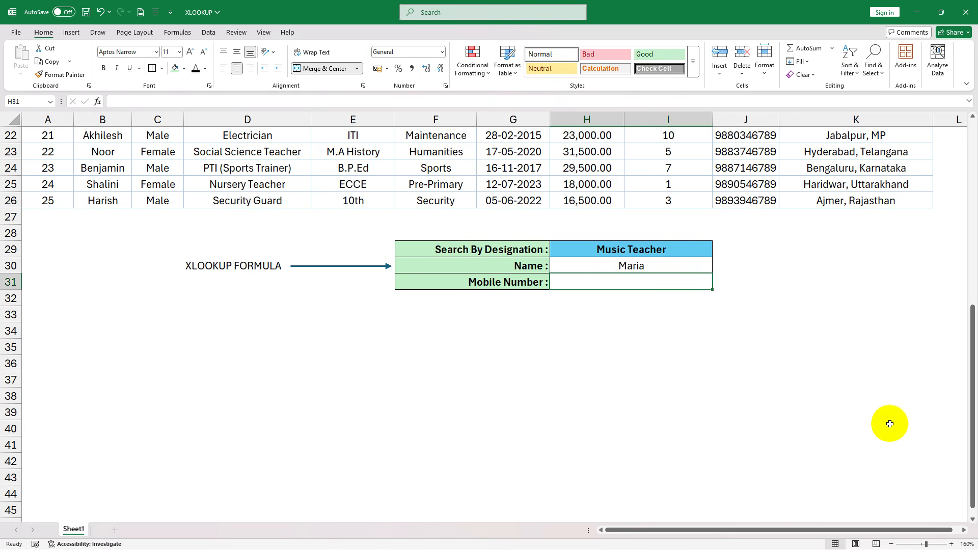
{"action": "type", "text": "=xl"}
{"action": "key", "text": "Tab"}
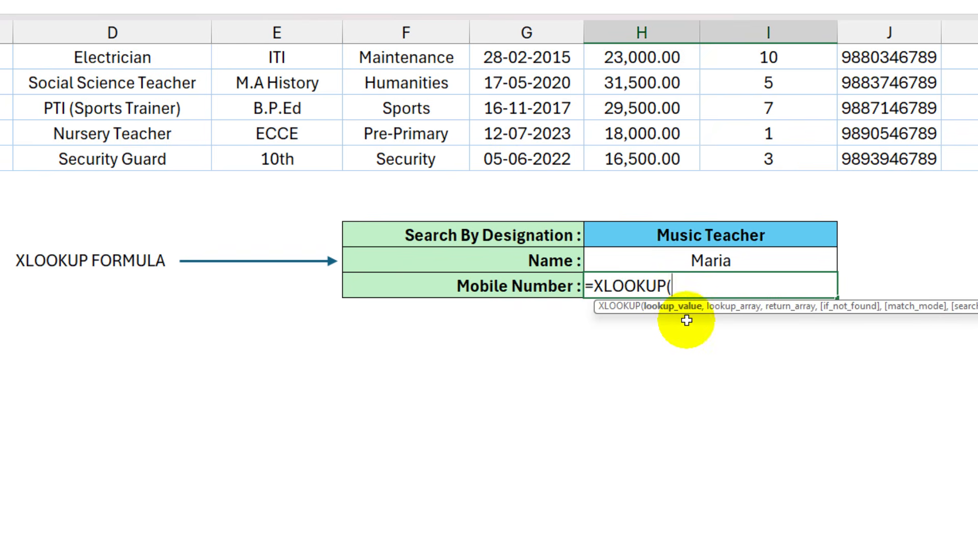
{"action": "left_click", "coordinate": [720, 229]}
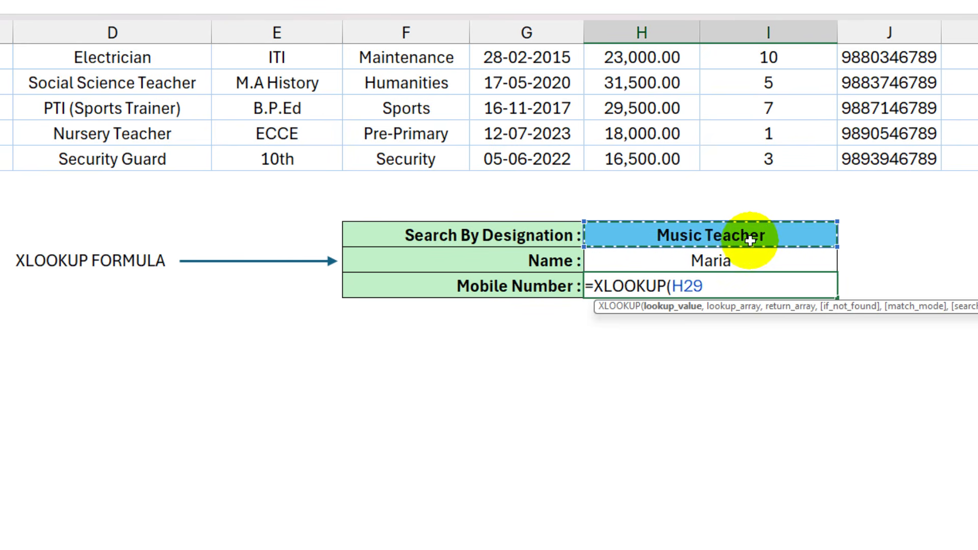
{"action": "type", "text": ","}
- Add the Designation column D1:D26 as the lookup array of the mobile number formula in H31
{"action": "scroll", "coordinate": [734, 401], "scroll_direction": "up", "scroll_amount": 1}
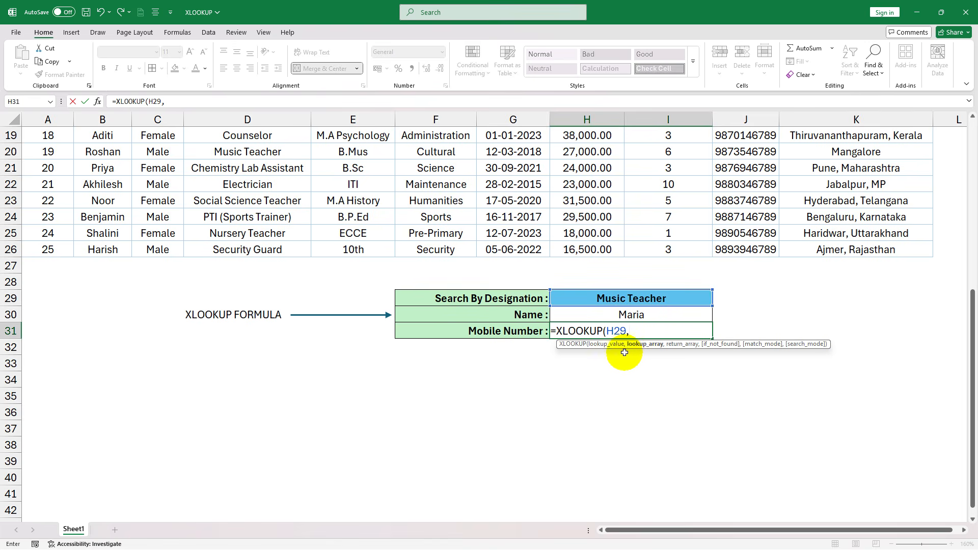
{"action": "scroll", "coordinate": [491, 352], "scroll_direction": "up", "scroll_amount": 6}
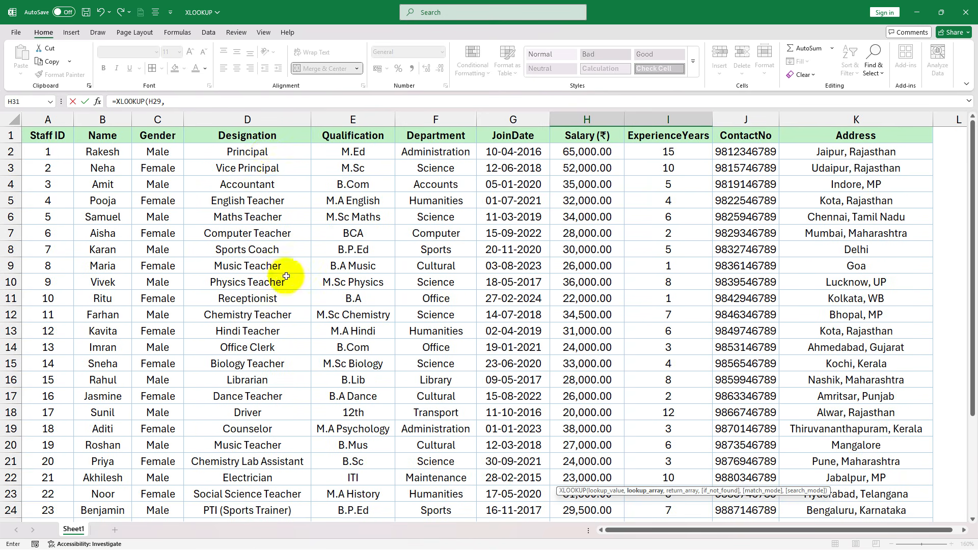
{"action": "left_click_drag", "start_coordinate": [257, 133], "coordinate": [295, 495]}
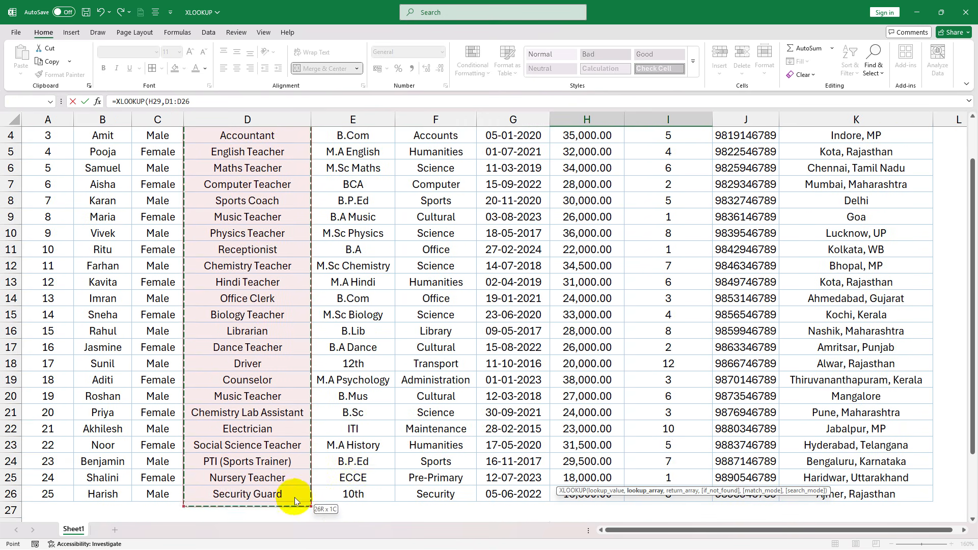
{"action": "scroll", "coordinate": [456, 419], "scroll_direction": "down", "scroll_amount": 5}
{"action": "type", "text": ","}
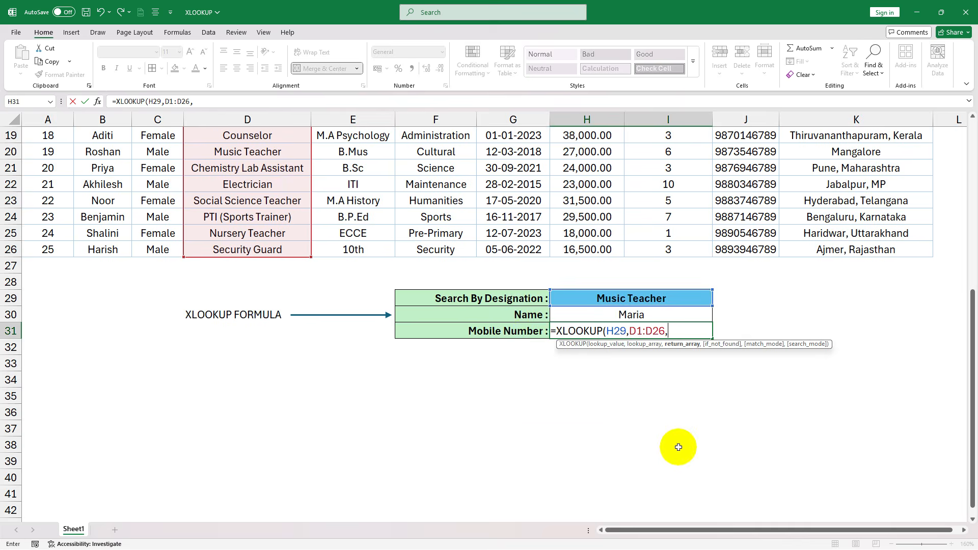
- Add the ContactNo column J1:J26 as the return array and complete the formula as =XLOOKUP(H29,D1:D26,J1:J26)
{"action": "scroll", "coordinate": [740, 414], "scroll_direction": "up", "scroll_amount": 5}
{"action": "scroll", "coordinate": [740, 414], "scroll_direction": "up", "scroll_amount": 1}
{"action": "left_click_drag", "start_coordinate": [761, 135], "coordinate": [727, 546]}
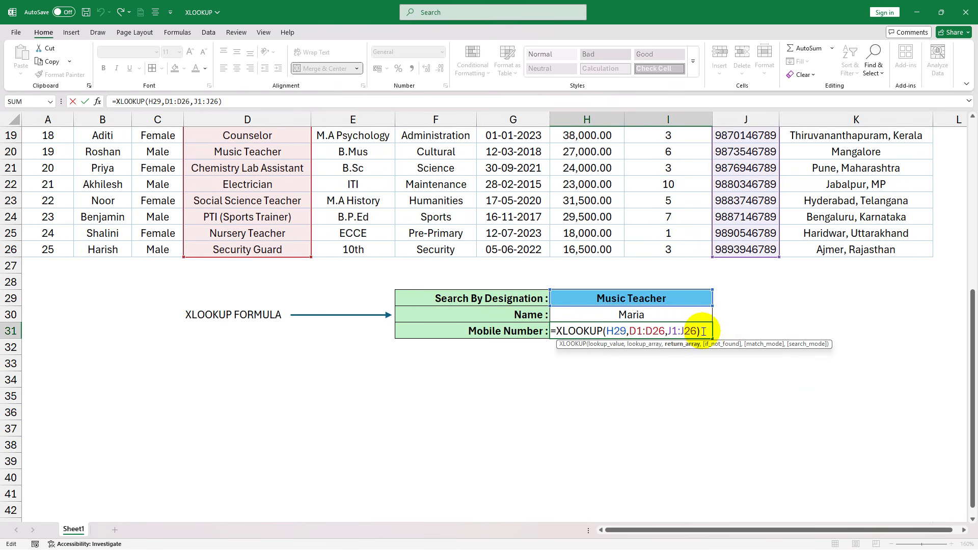
{"action": "key", "text": "Return"}
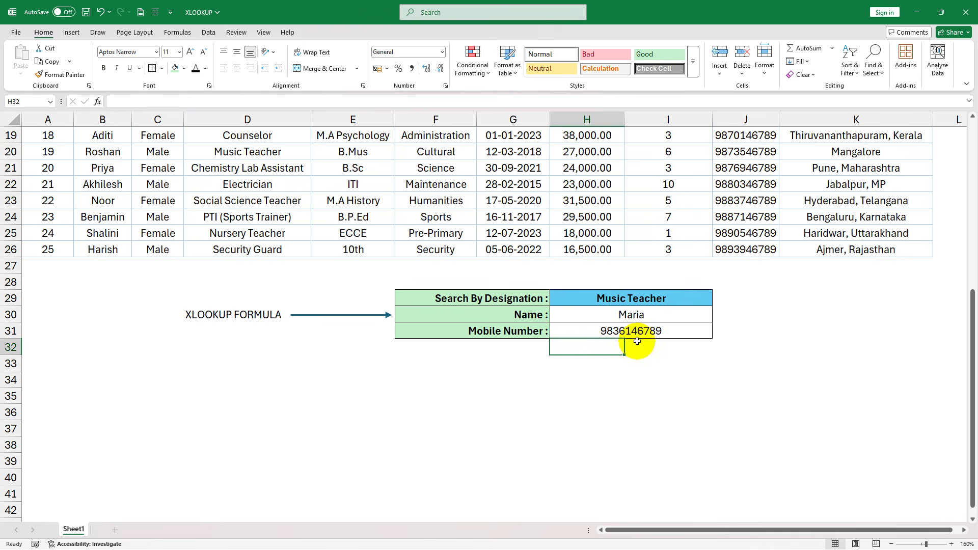
- Set the Search By Designation cell H29 to Electrician to test the name and mobile number lookups
{"action": "left_click", "coordinate": [662, 298]}
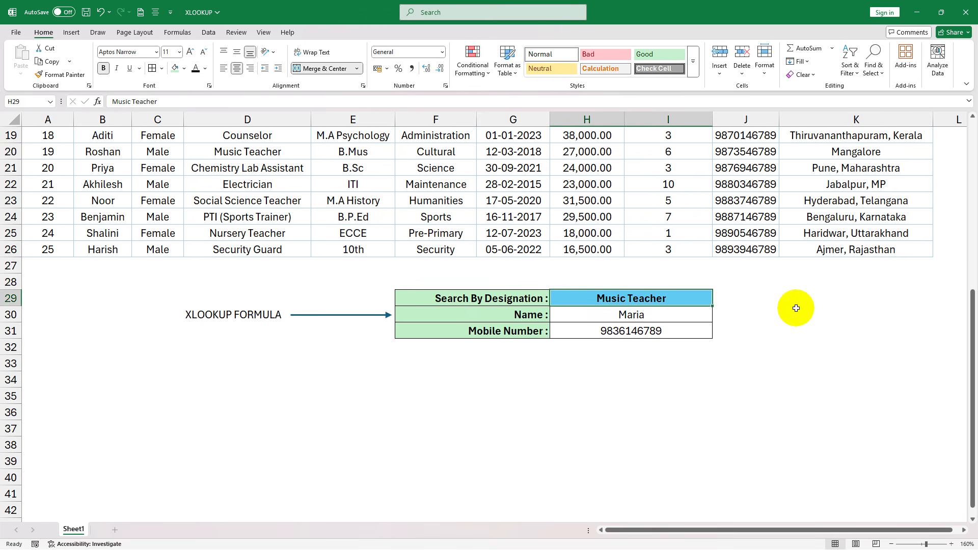
{"action": "type", "text": "Electrician"}
{"action": "key", "text": "Return"}
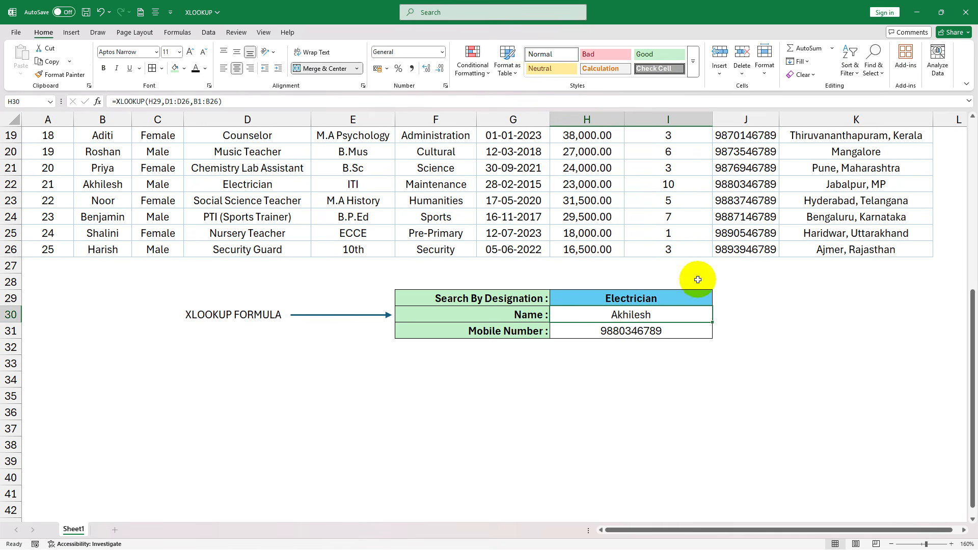
{"action": "left_click", "coordinate": [655, 329]}
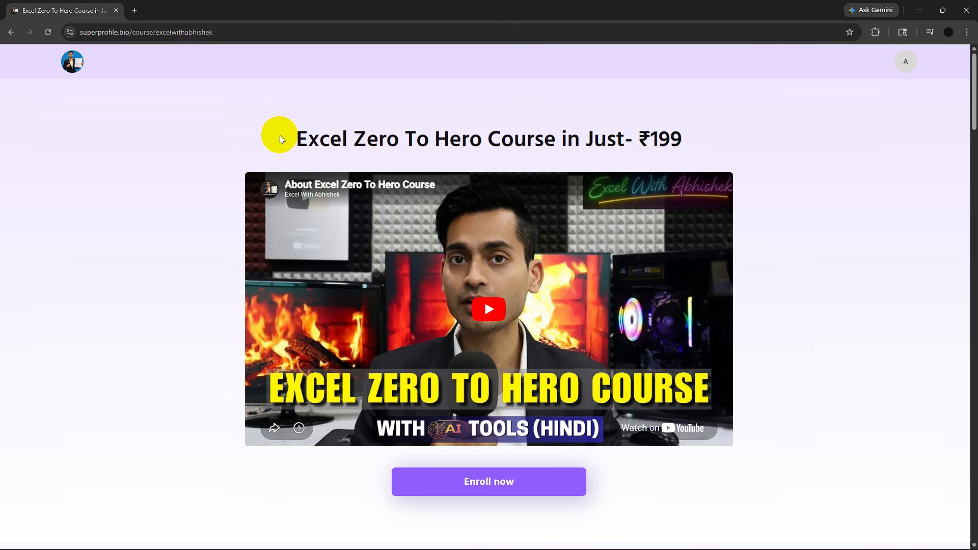
- In the web browser, examine the Excel Zero To Hero Course page, including its title, course description and module list
{"action": "left_click_drag", "start_coordinate": [286, 139], "coordinate": [691, 142]}
{"action": "left_click", "coordinate": [752, 148]}
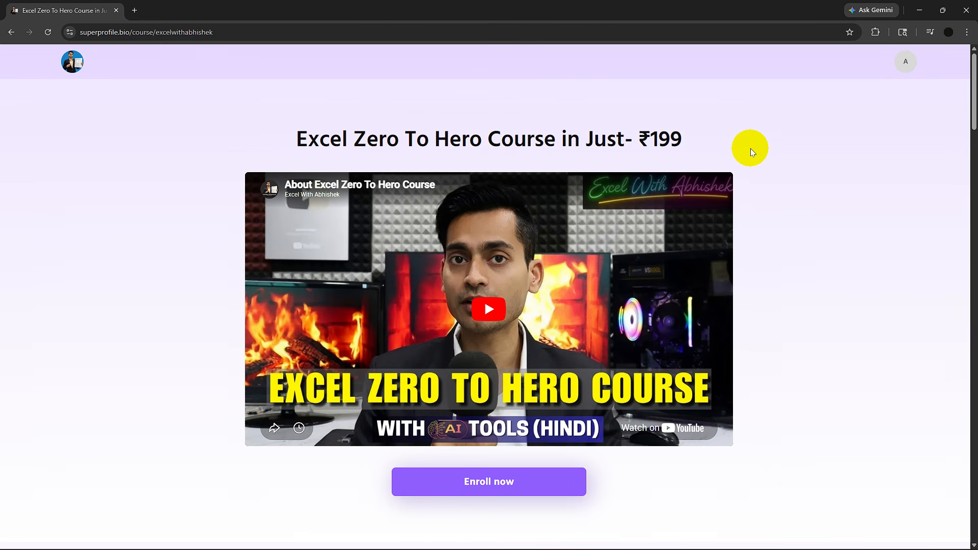
{"action": "scroll", "coordinate": [791, 151], "scroll_direction": "down", "scroll_amount": 7}
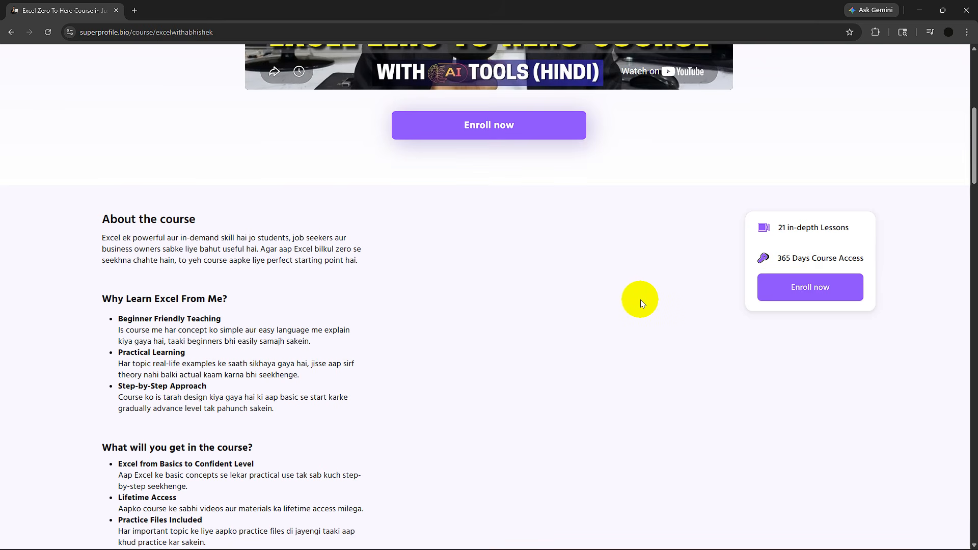
{"action": "scroll", "coordinate": [640, 300], "scroll_direction": "down", "scroll_amount": 4}
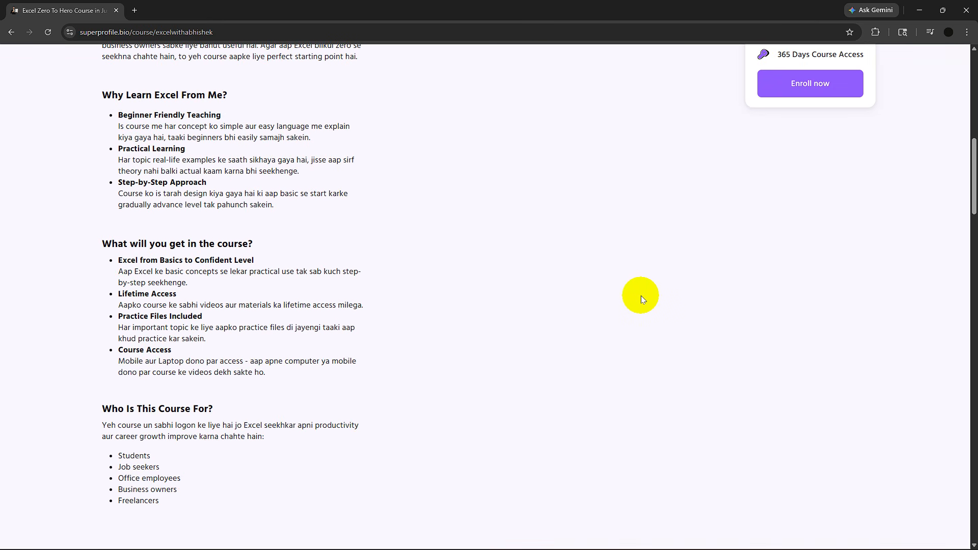
{"action": "scroll", "coordinate": [641, 295], "scroll_direction": "down", "scroll_amount": 20}
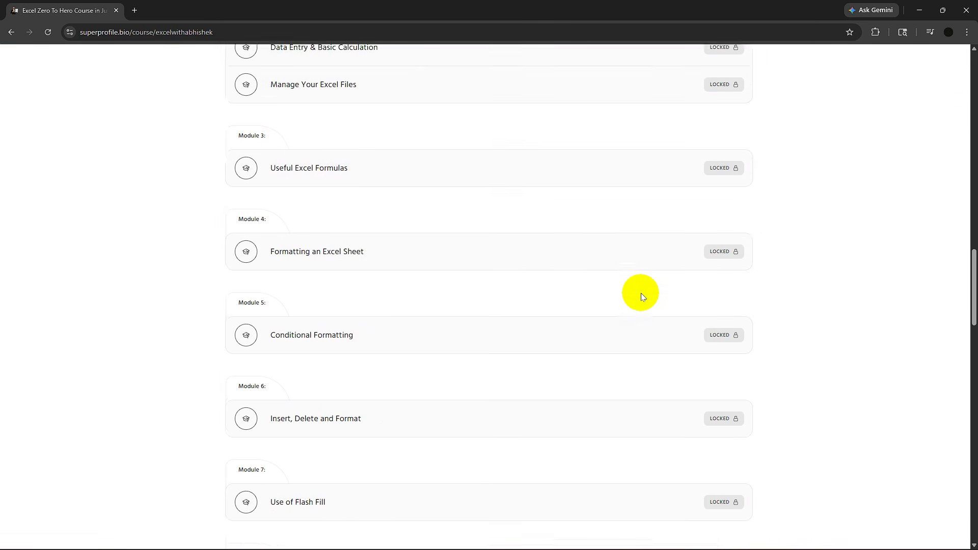
{"action": "scroll", "coordinate": [641, 294], "scroll_direction": "down", "scroll_amount": 14}
{"action": "scroll", "coordinate": [636, 283], "scroll_direction": "up", "scroll_amount": 20}
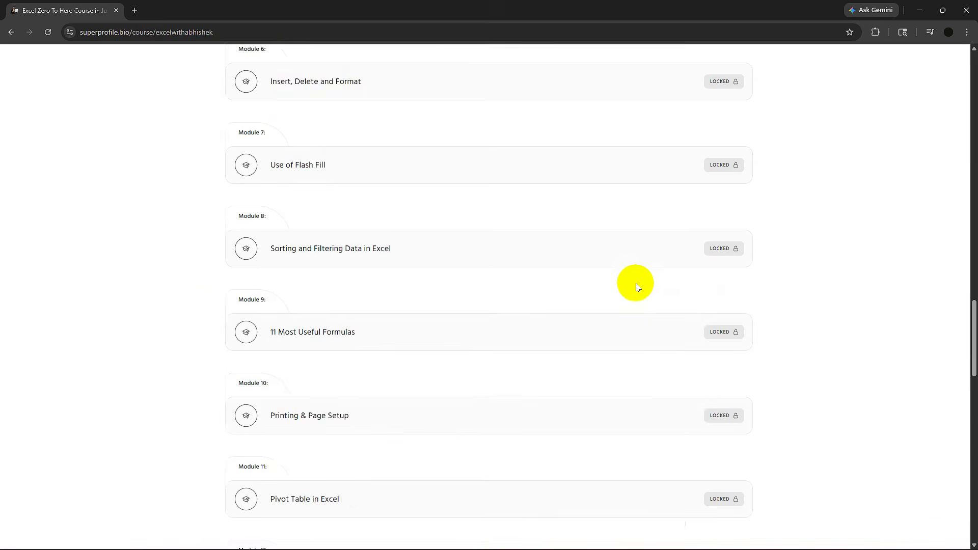
{"action": "scroll", "coordinate": [630, 276], "scroll_direction": "up", "scroll_amount": 10}
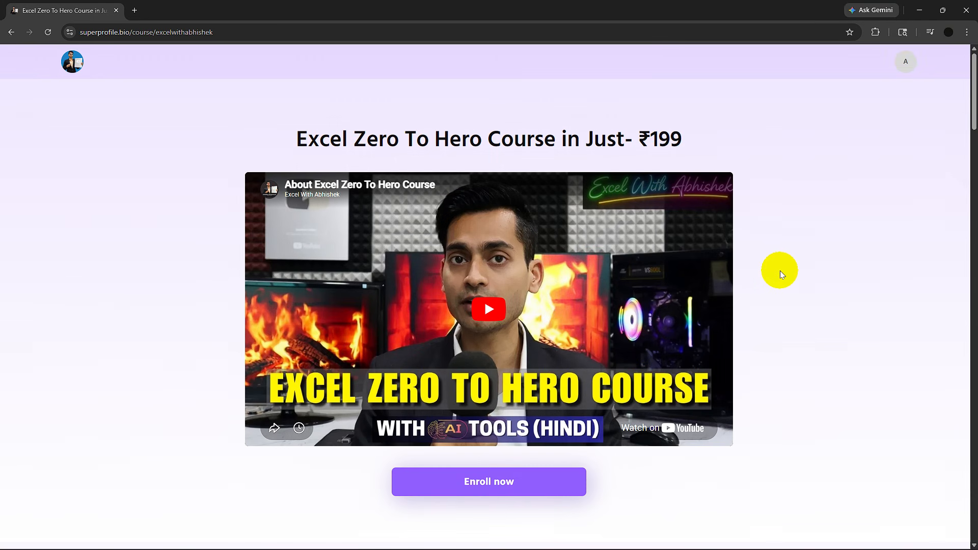